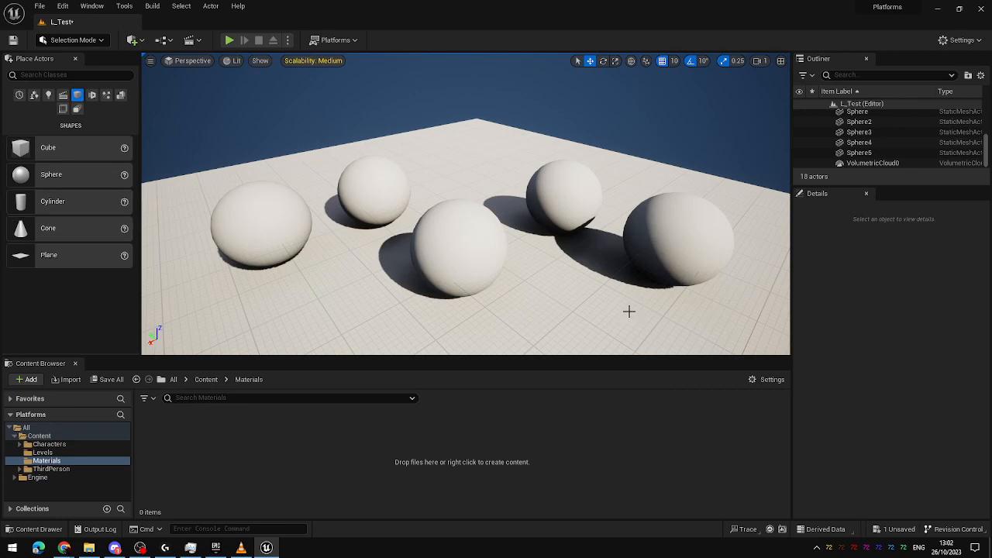
Create a new material named M_BaseMat in the Materials folder.
mouse_move(599, 299)
right_down()
mouse_move(573, 301)
mouse_move(599, 299)
right_up()
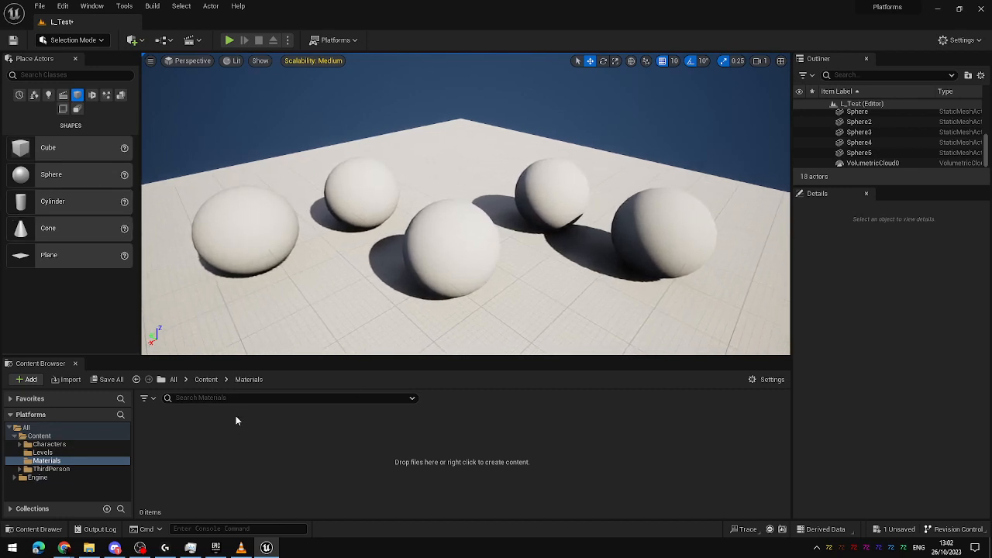
click(206, 379)
double_click(249, 431)
right_click(254, 432)
click(323, 180)
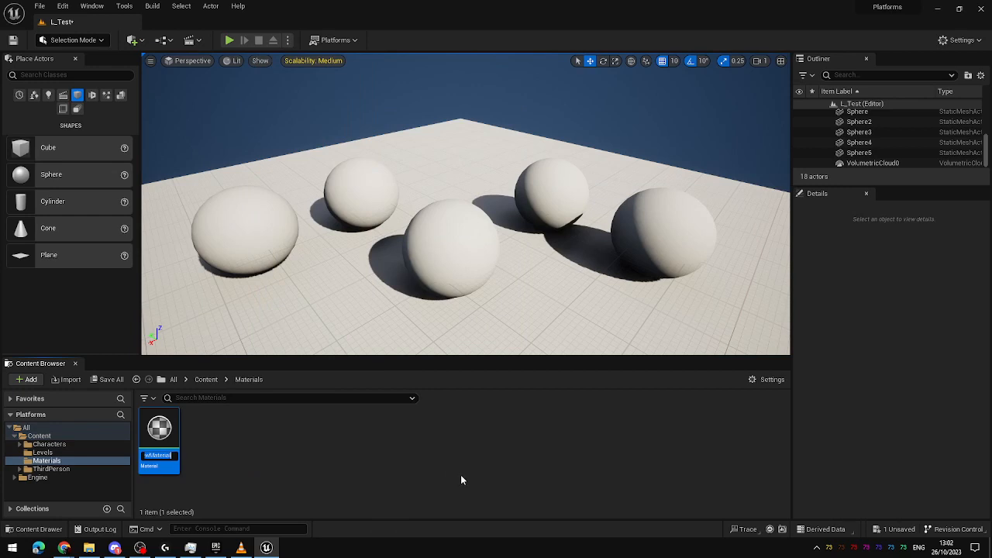
text(M_BaseMat)
key(Return)
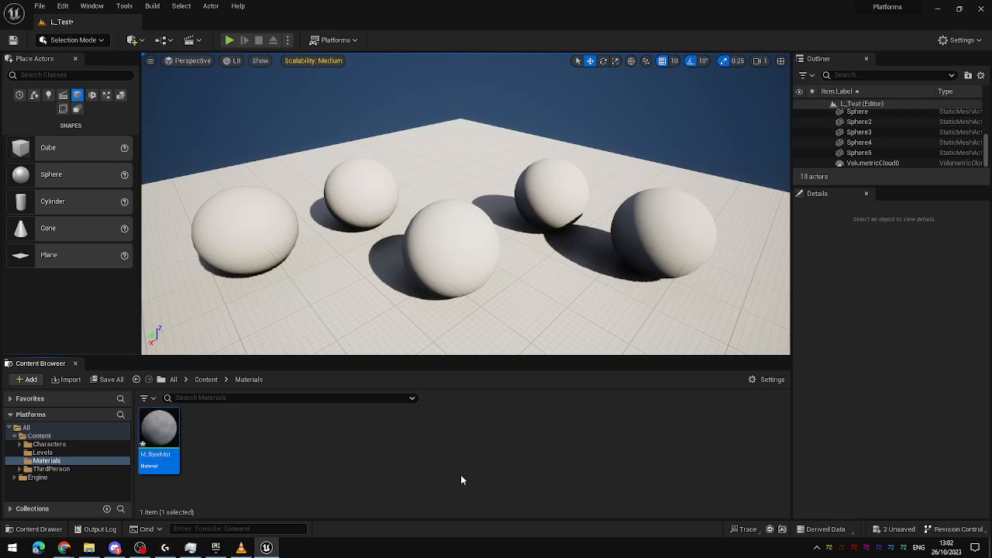
Open M_BaseMat in the material editor and dock its window beside the L_Test level.
key(Return)
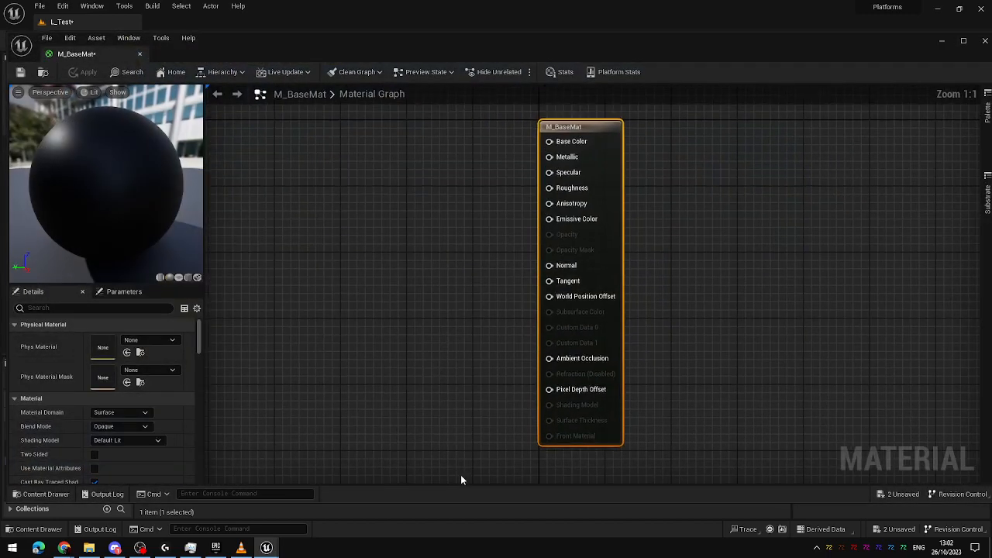
right_drag(436, 247, 568, 265)
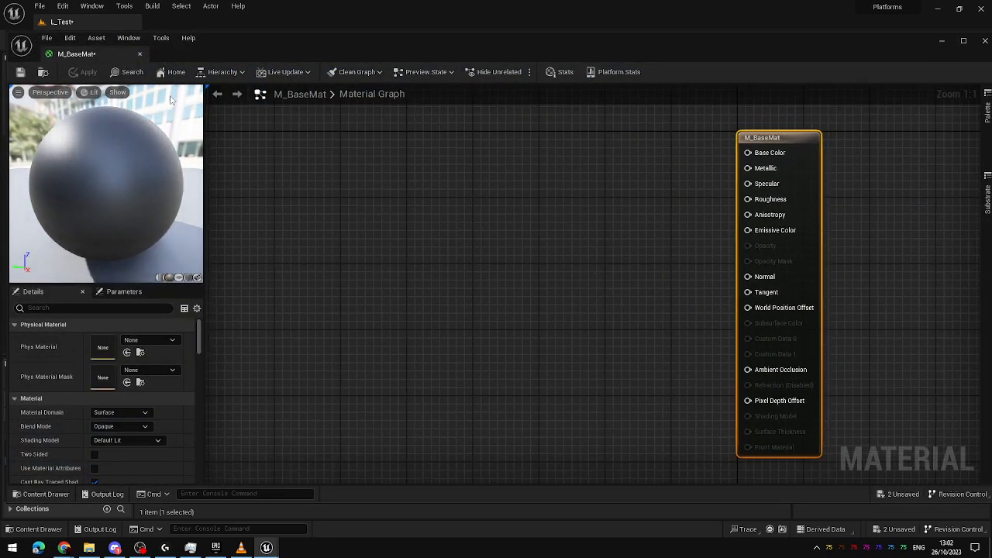
drag(78, 53, 203, 31)
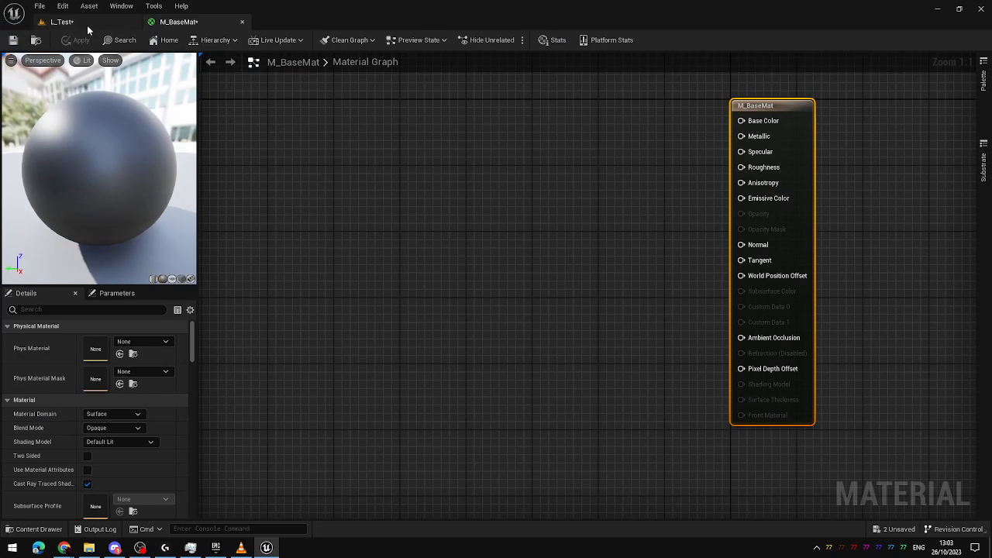
click(86, 23)
click(166, 23)
click(93, 23)
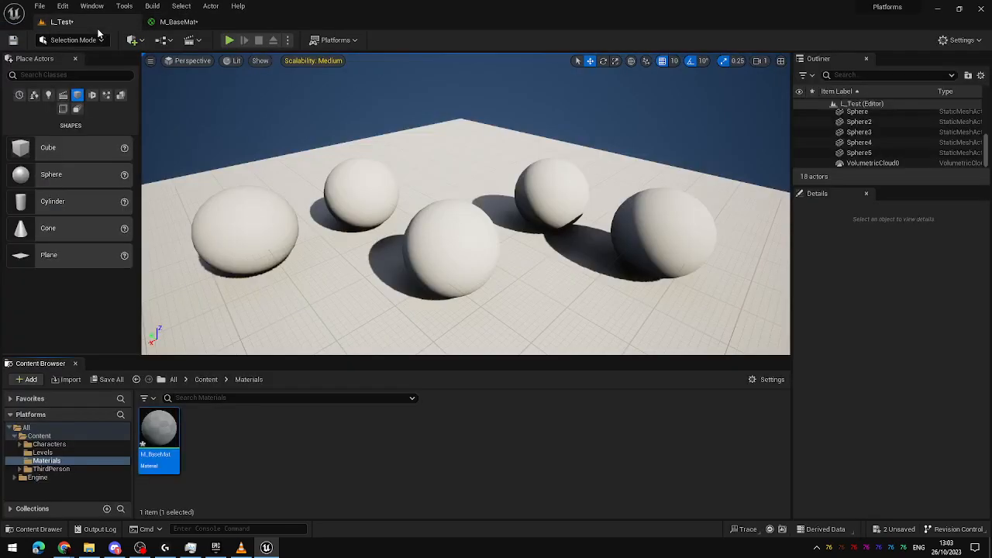
click(182, 24)
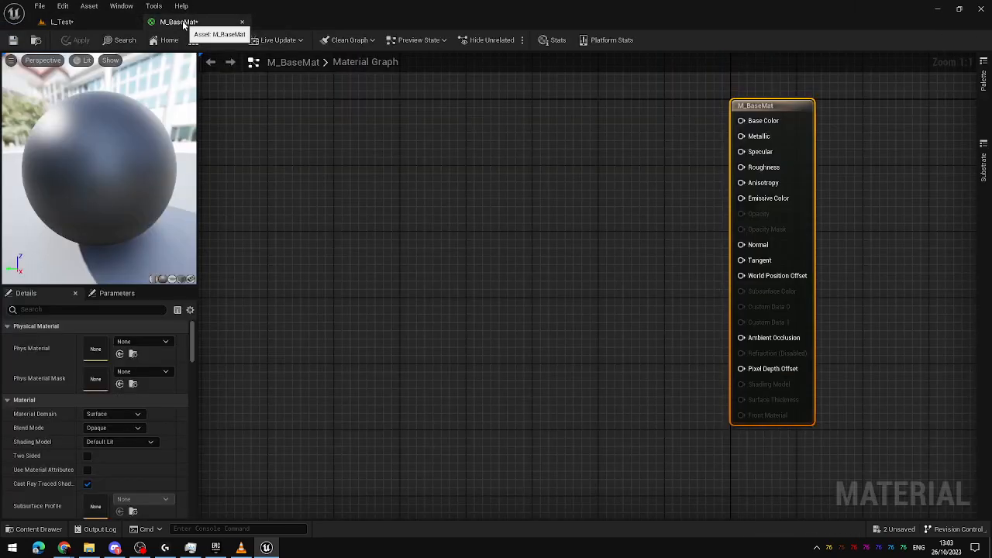
click(94, 23)
click(207, 26)
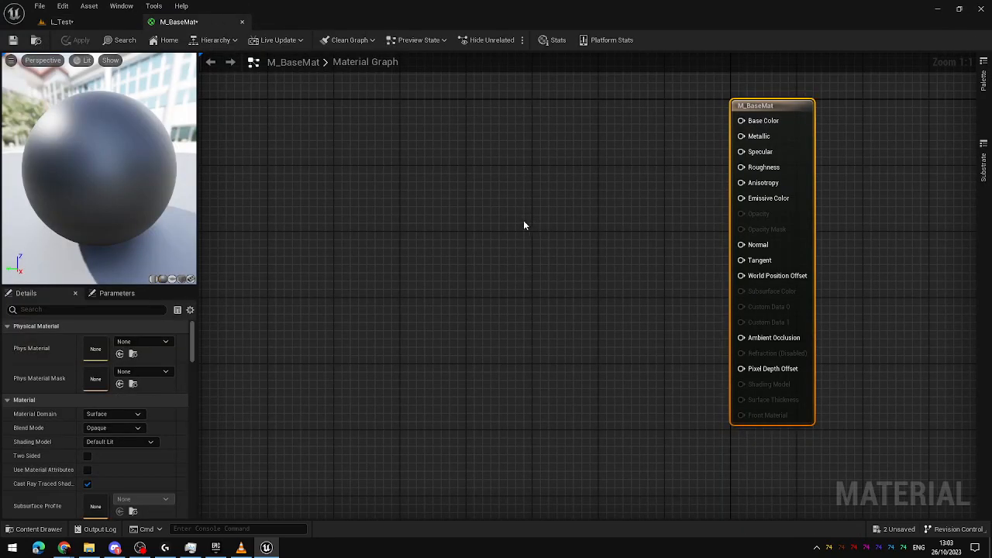
right_drag(524, 224, 558, 249)
right_click(628, 254)
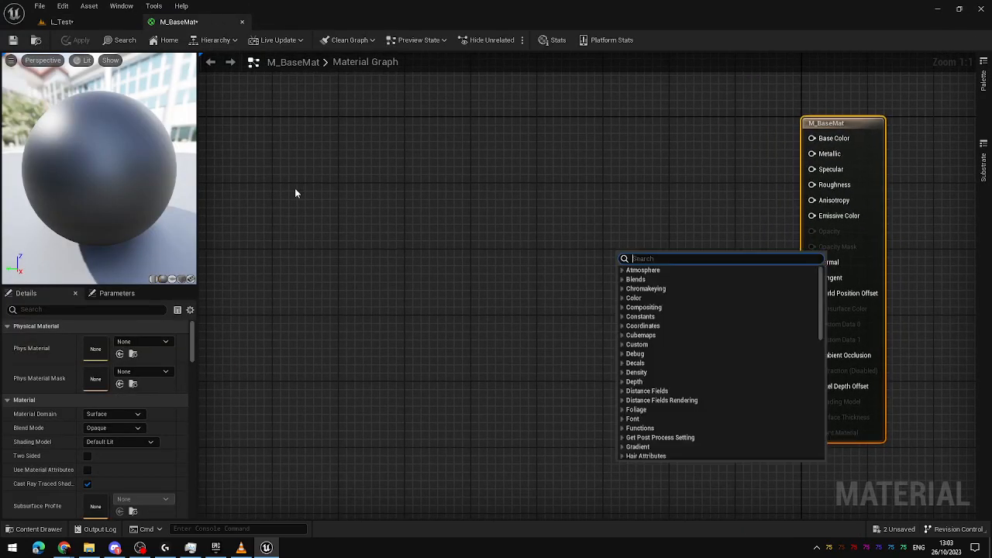
click(694, 199)
right_drag(607, 106, 574, 97)
right_drag(533, 373, 410, 330)
click(712, 130)
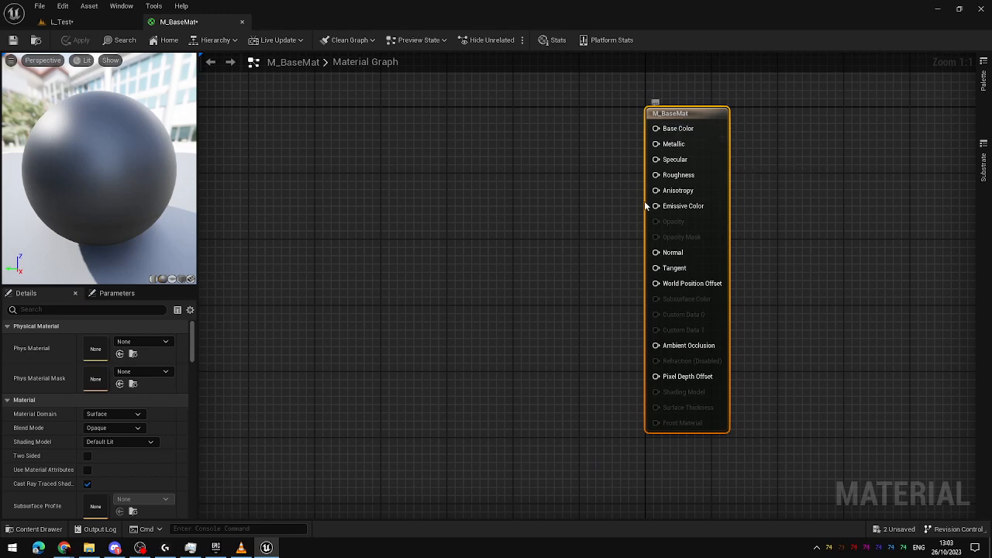
right_drag(489, 249, 597, 294)
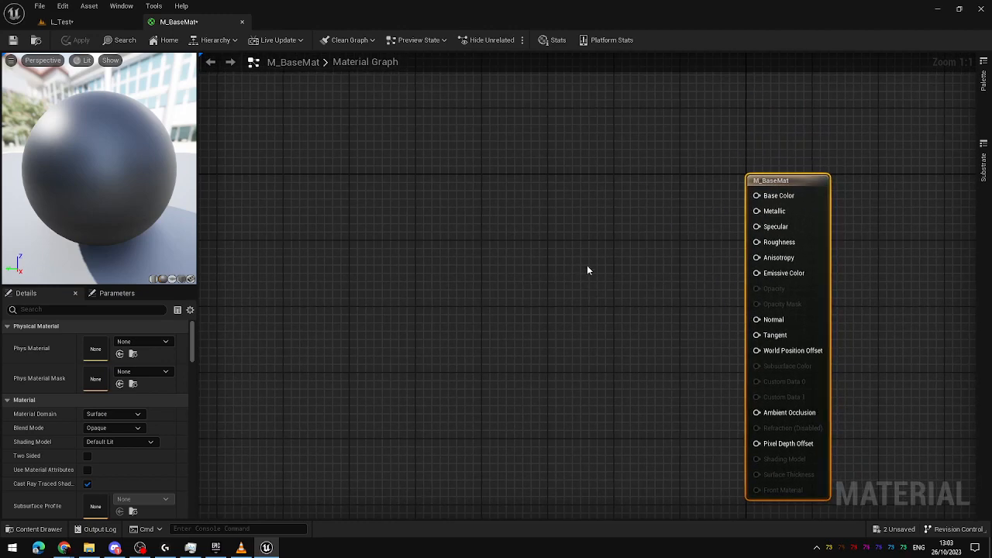
right_drag(584, 269, 592, 274)
click(592, 274)
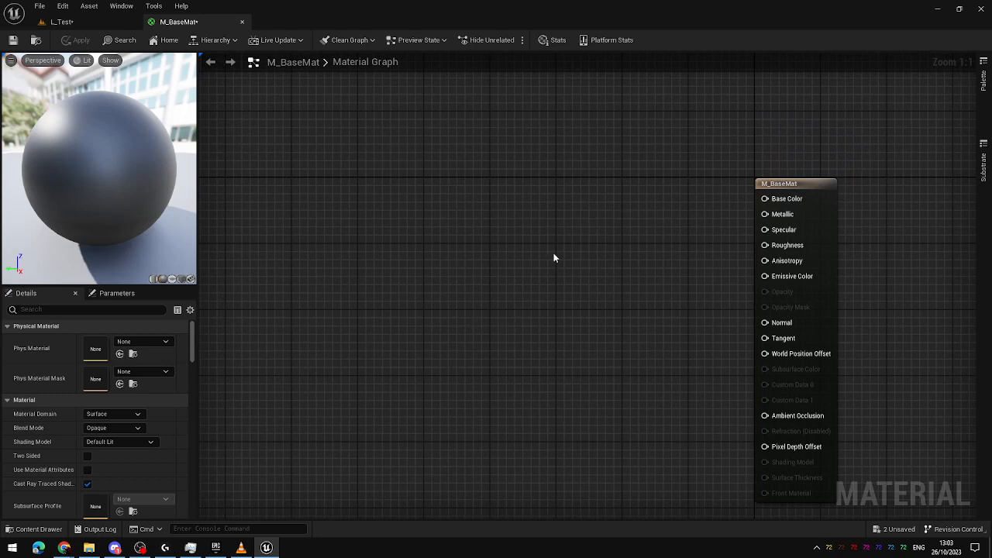
right_drag(564, 296, 572, 263)
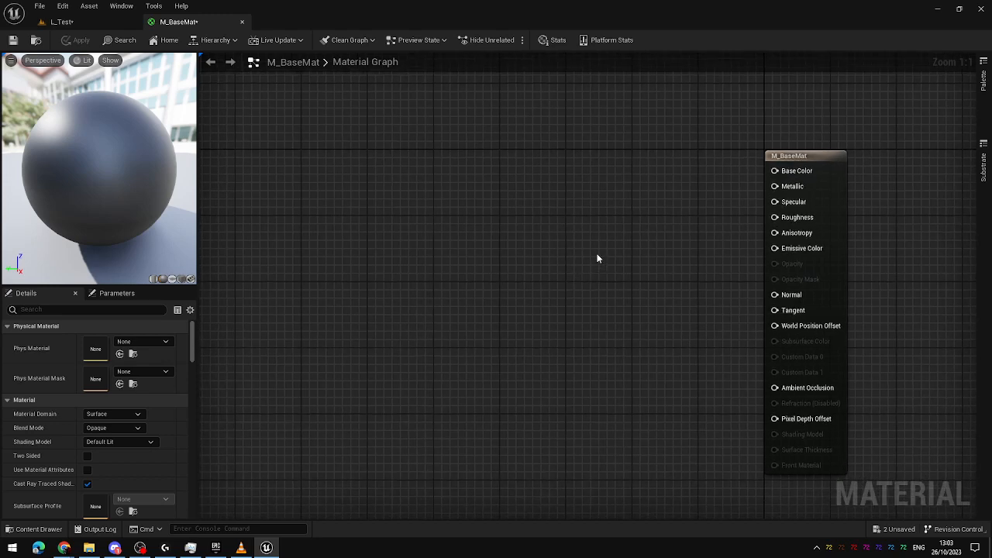
Add a Constant node to the empty graph area and a Constant3Vector node just below it.
click(448, 168)
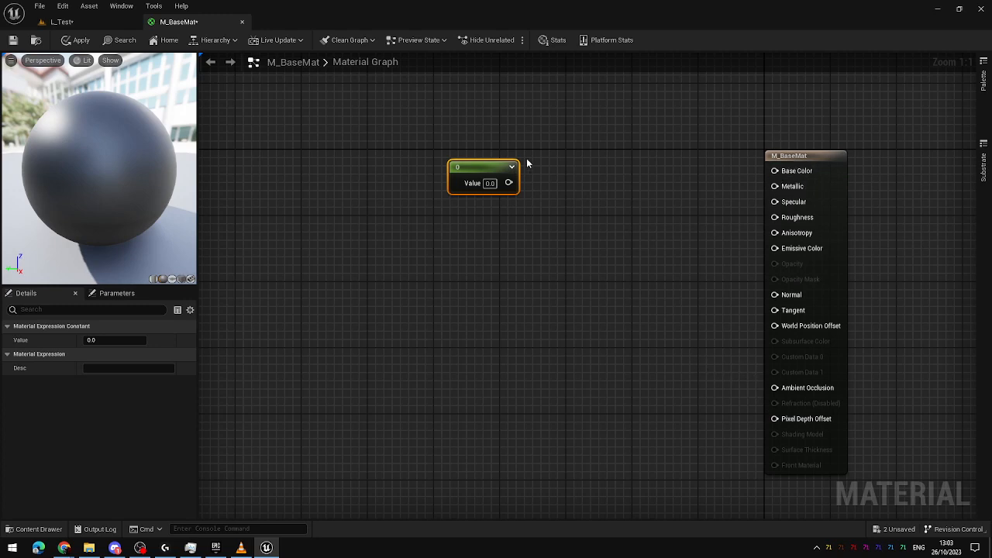
drag(485, 181, 454, 178)
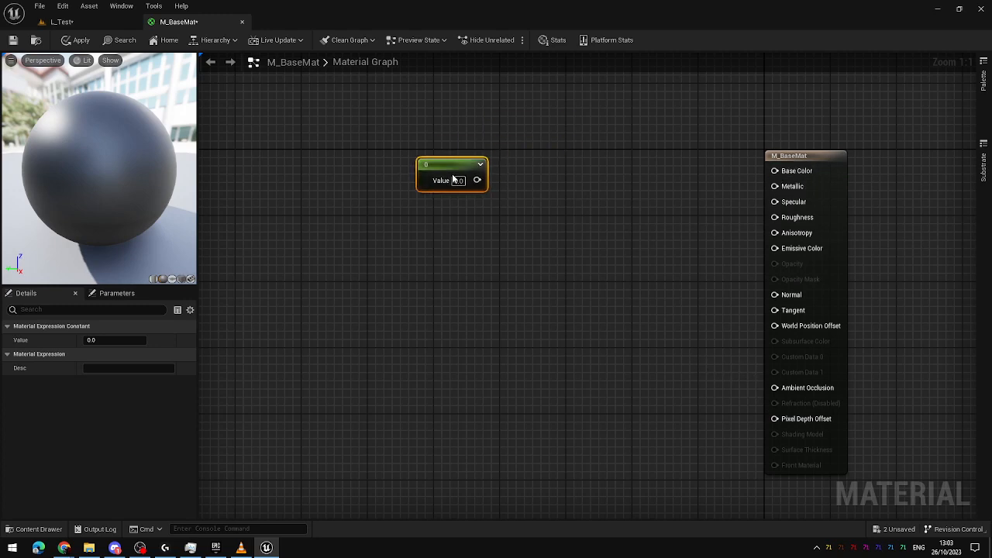
click(535, 201)
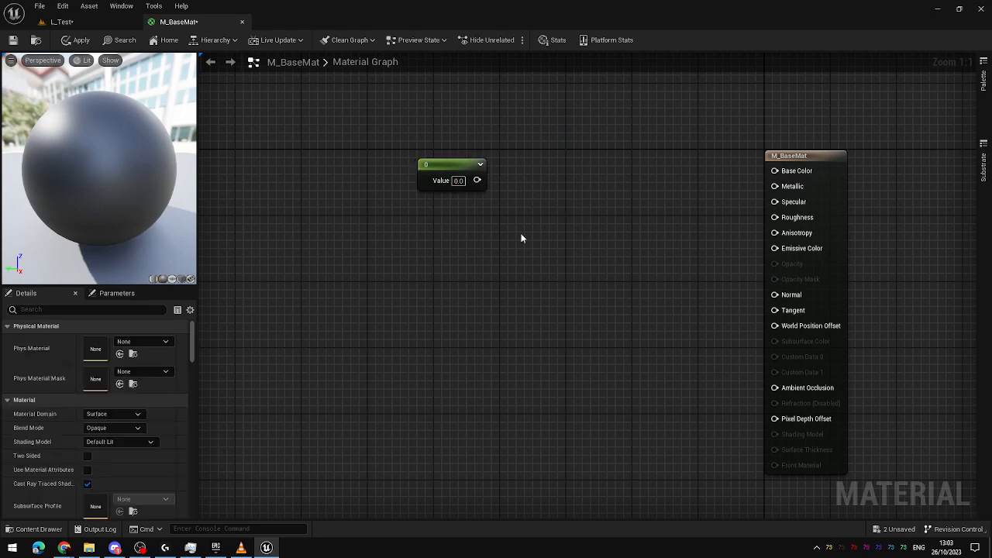
key(3)
click(435, 223)
drag(497, 230, 468, 215)
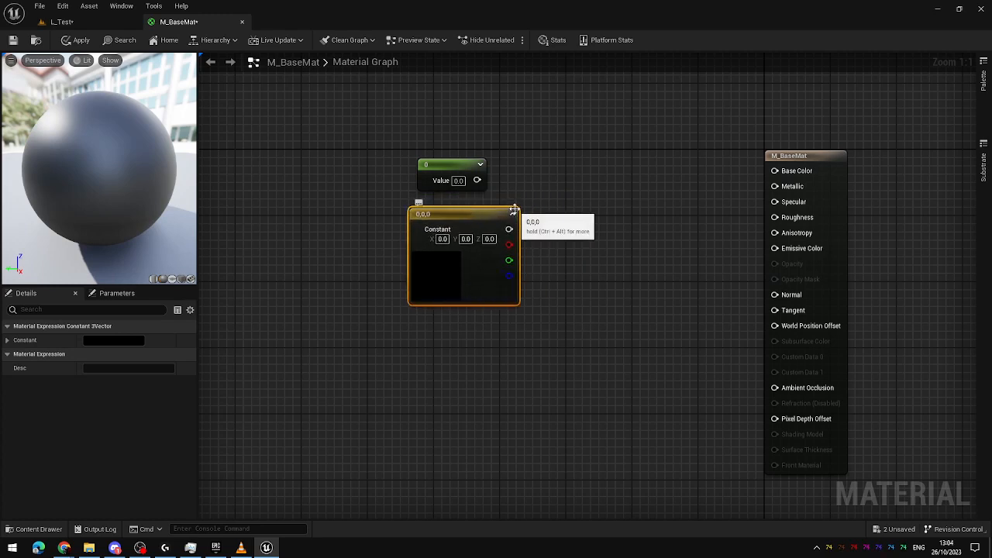
Add a Multiply node below the Constant3Vector node and a Panner node beside it.
key(m)
click(476, 343)
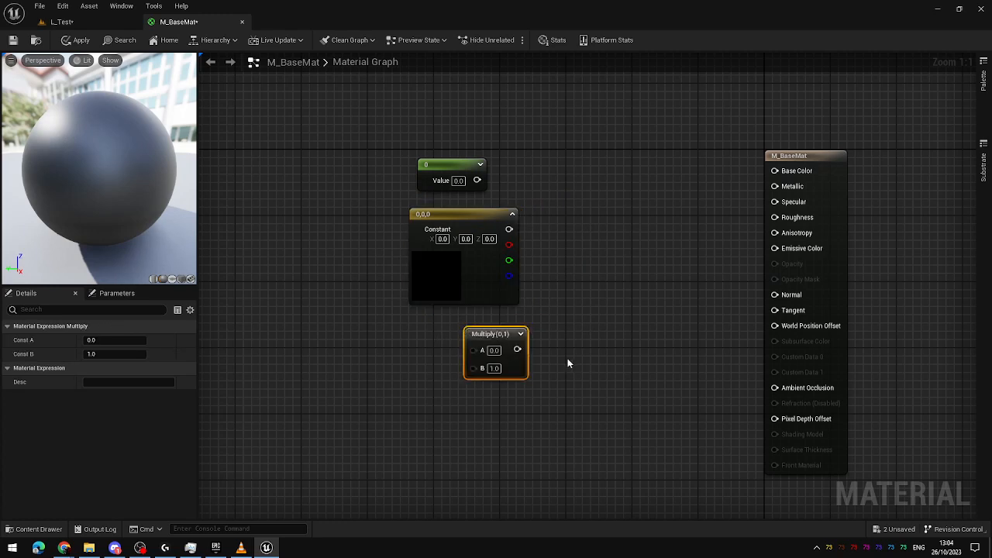
key(p)
click(566, 347)
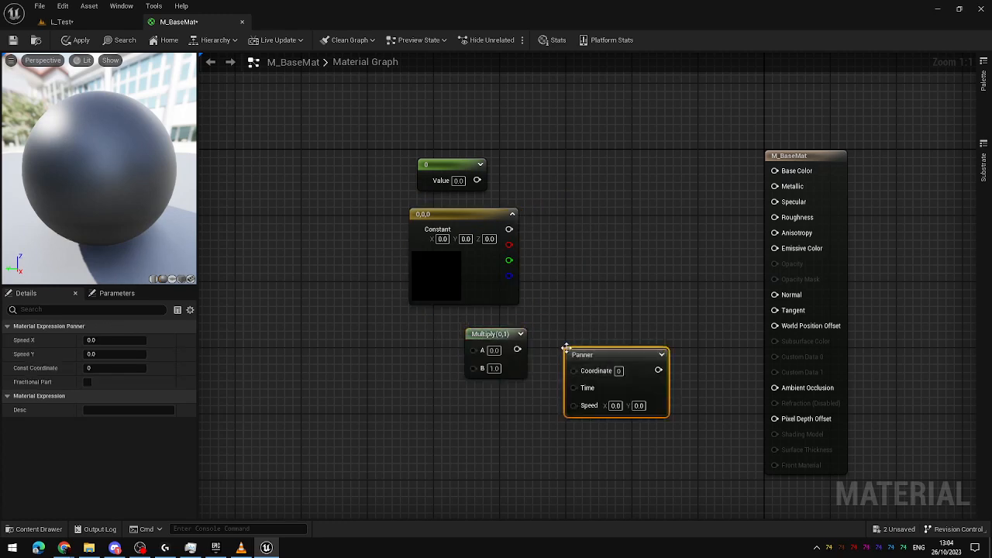
click(595, 307)
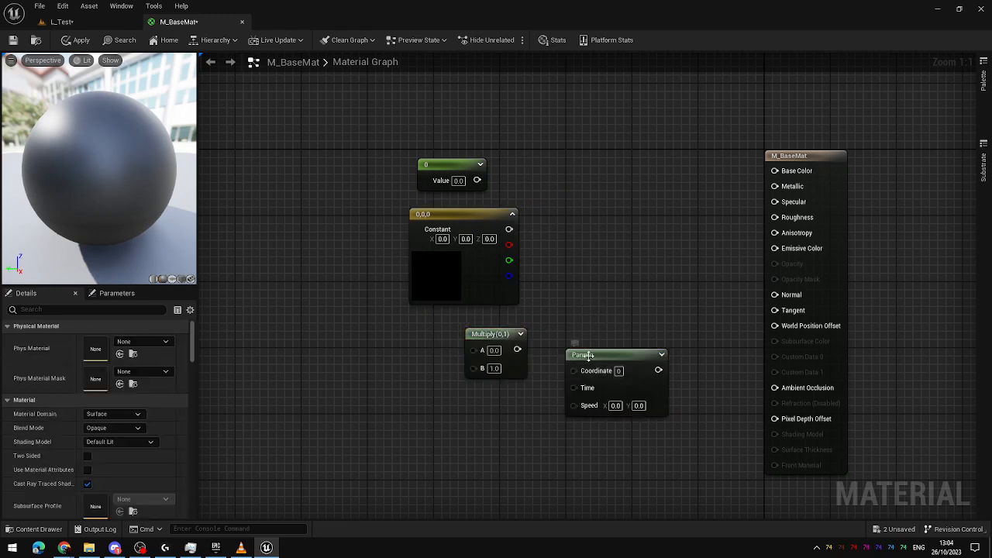
Delete the Constant, Constant3Vector, Multiply and Panner nodes from the graph.
drag(590, 343, 530, 372)
key(Delete)
drag(520, 306, 407, 145)
key(Delete)
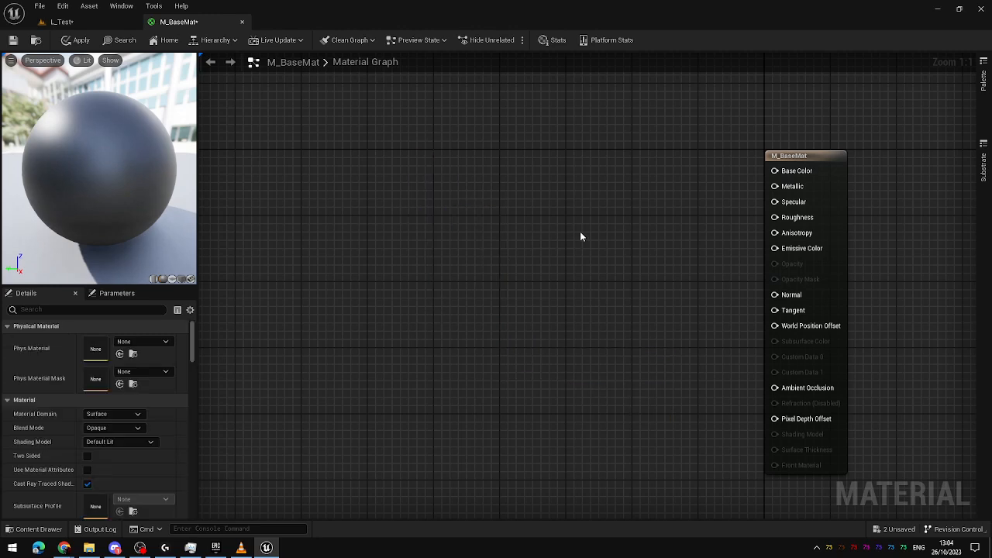
Add a Constant3Vector node from the palette's Constants category and place it left of the M_BaseMat node.
click(982, 79)
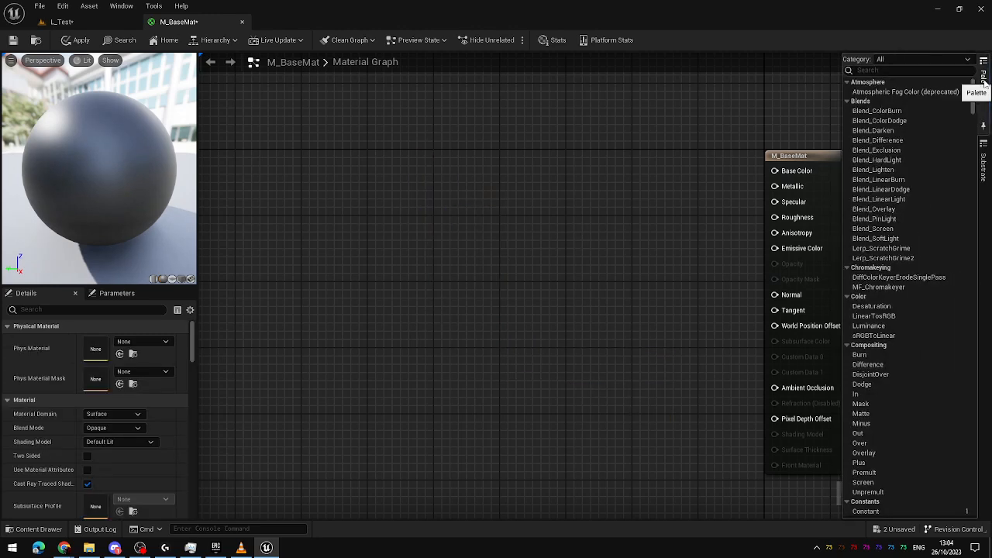
scroll(921, 186, down, 6)
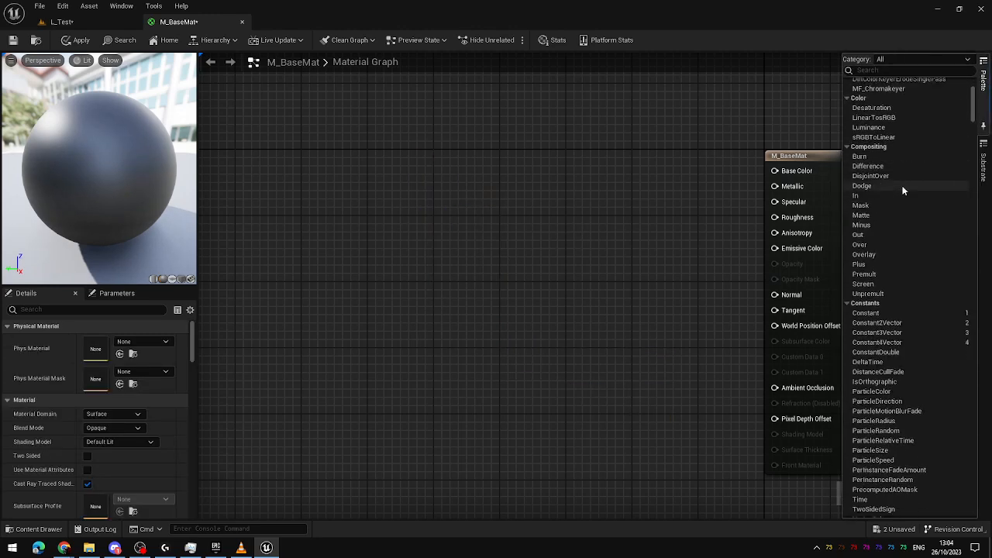
scroll(902, 189, down, 2)
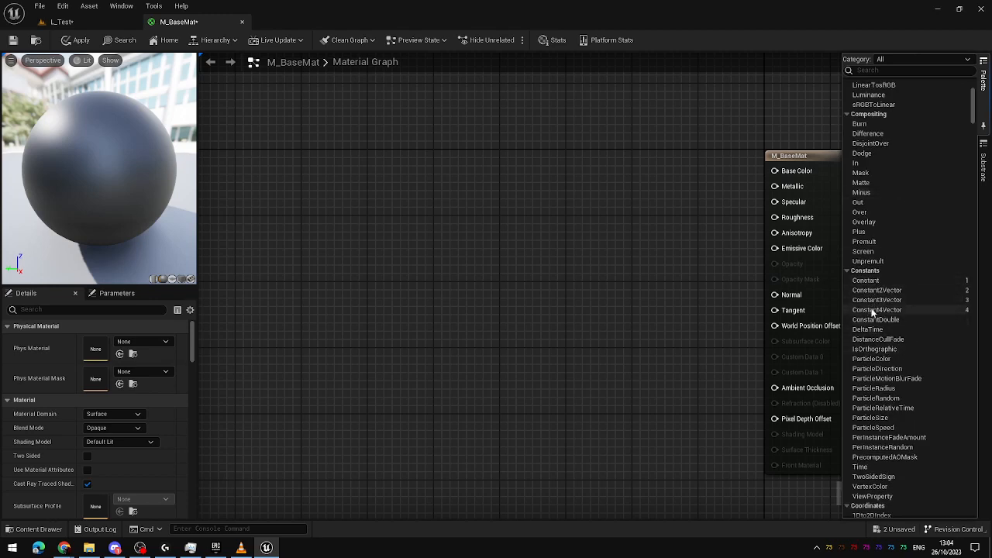
right_drag(597, 278, 511, 273)
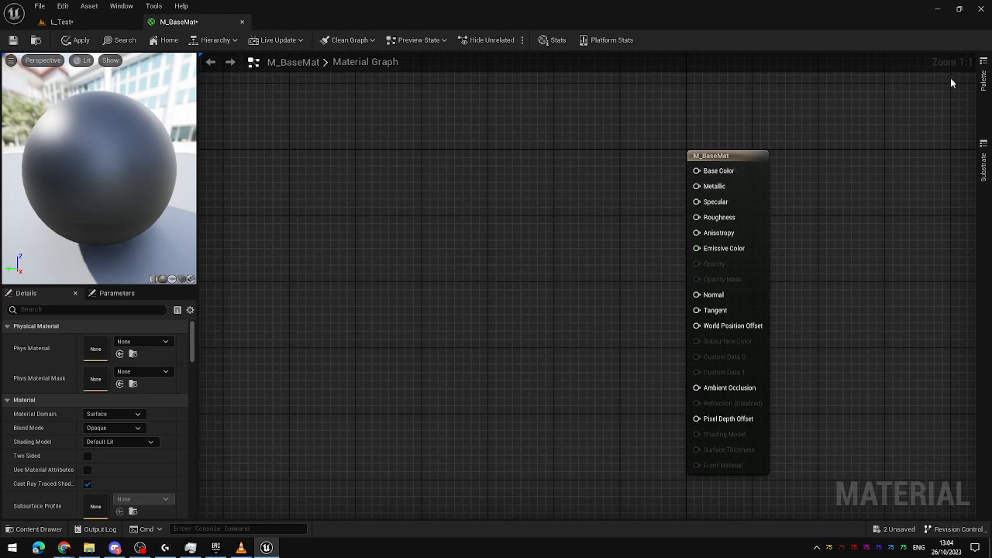
click(983, 80)
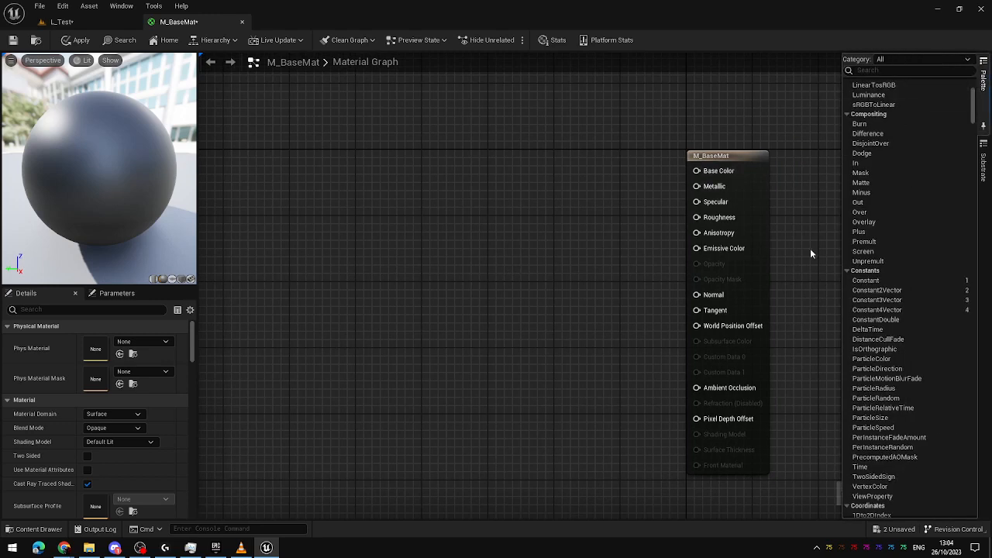
click(899, 302)
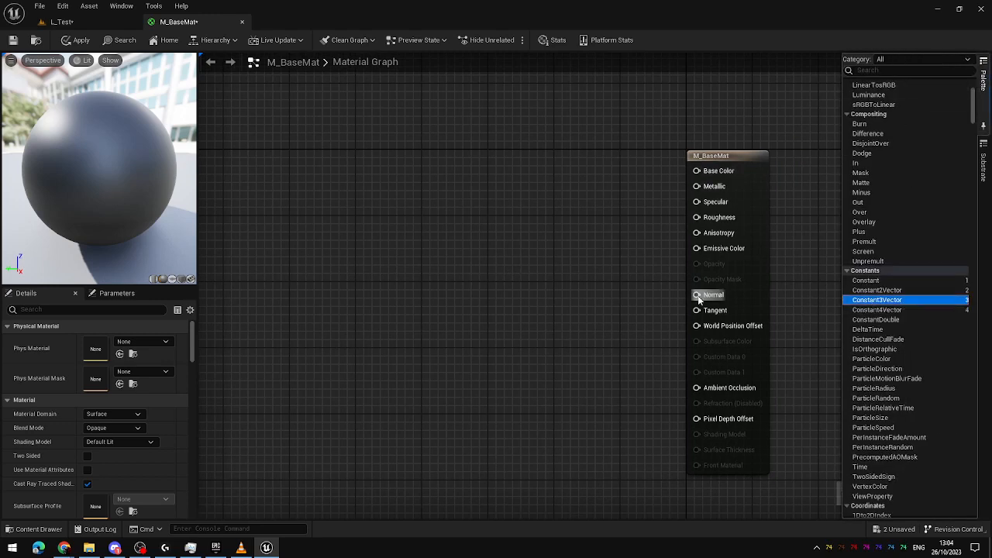
drag(861, 301, 560, 240)
drag(618, 256, 468, 130)
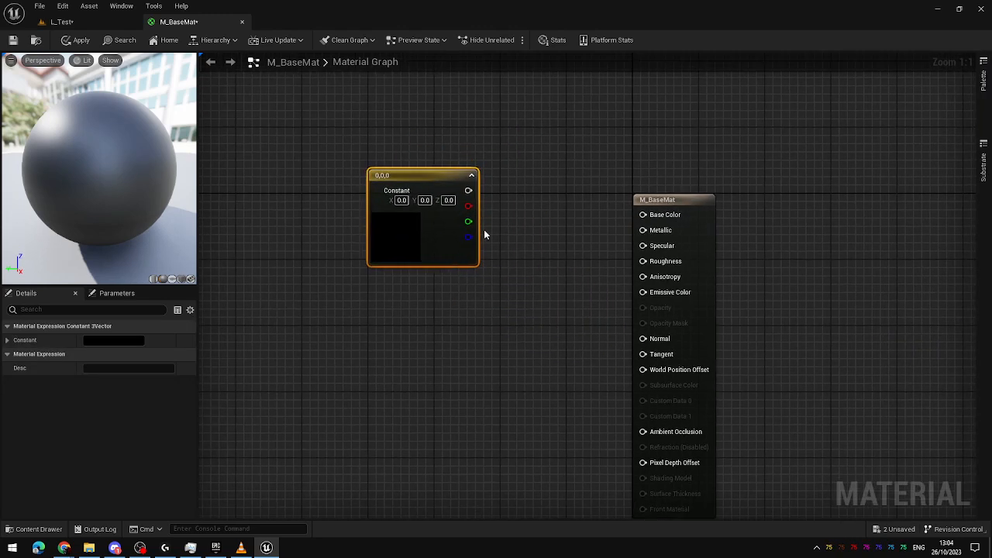
Set the Constant3Vector's colour to bright magenta, about 1.0, 0.0, 0.824, at full brightness.
double_click(385, 230)
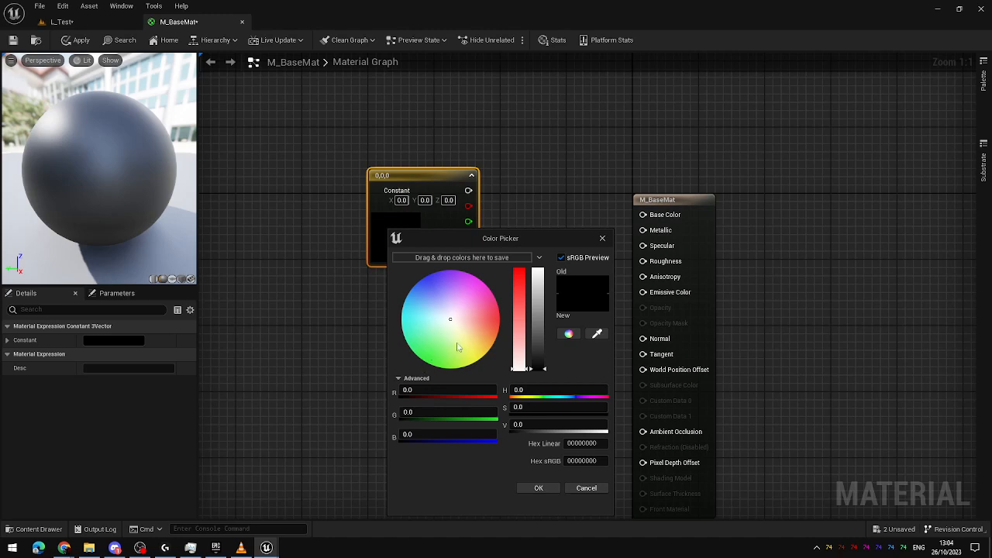
drag(451, 320, 483, 280)
drag(538, 307, 537, 255)
click(538, 487)
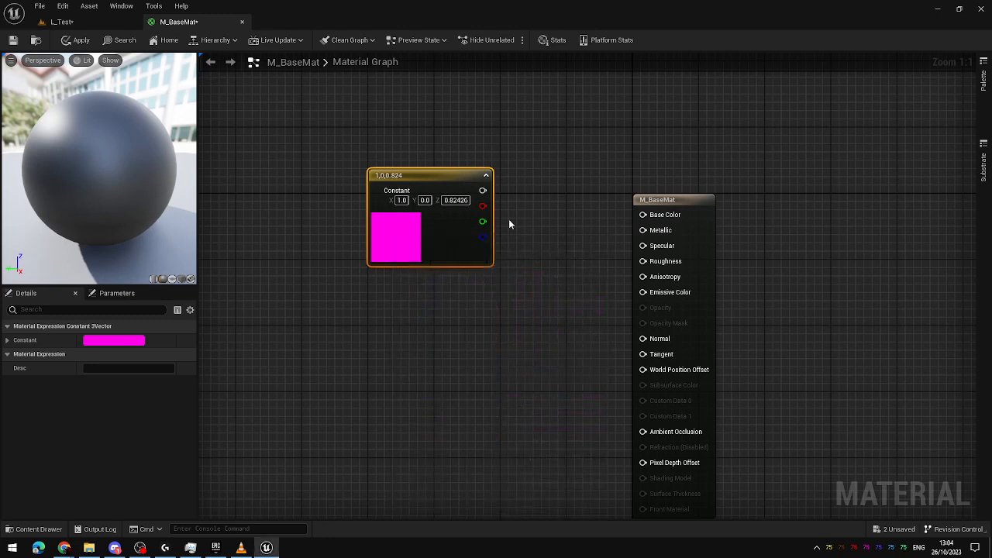
Connect the Constant3Vector's main output to M_BaseMat's Base Color and move both nodes higher in the graph.
drag(481, 190, 642, 214)
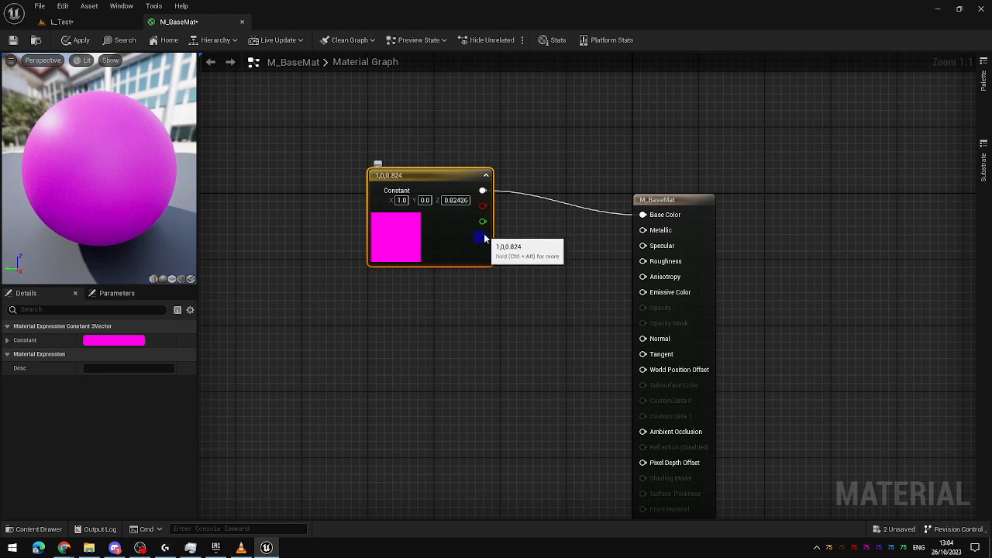
drag(456, 174, 447, 140)
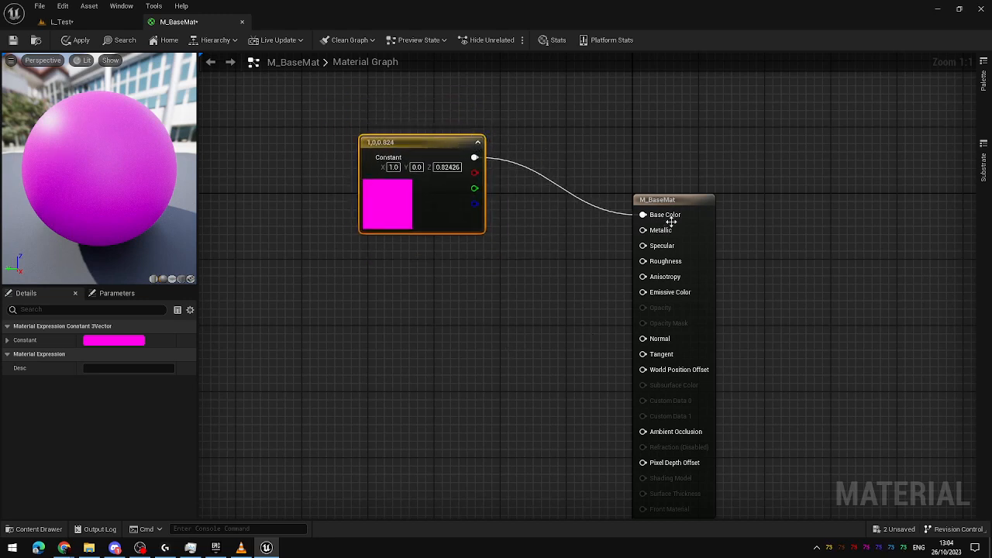
drag(681, 200, 681, 159)
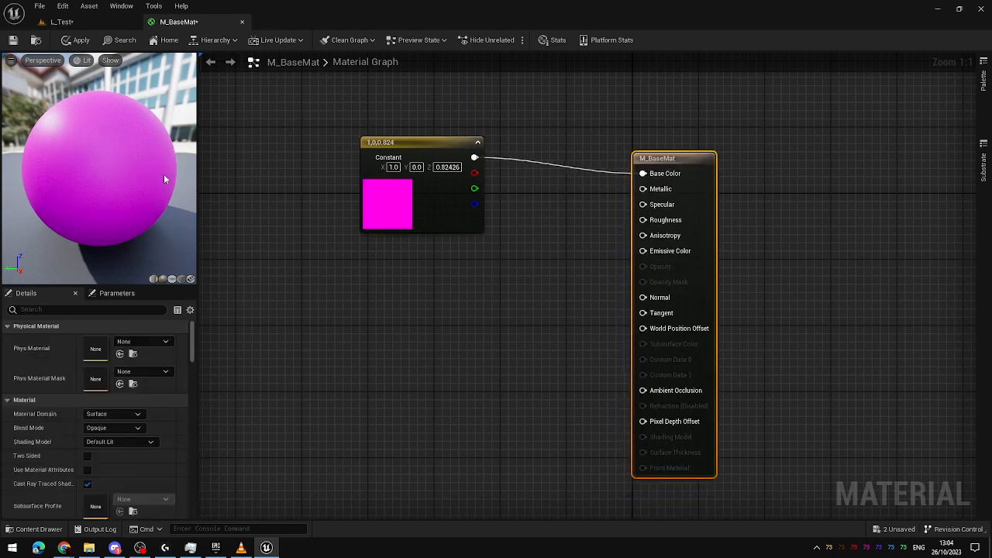
drag(164, 179, 108, 178)
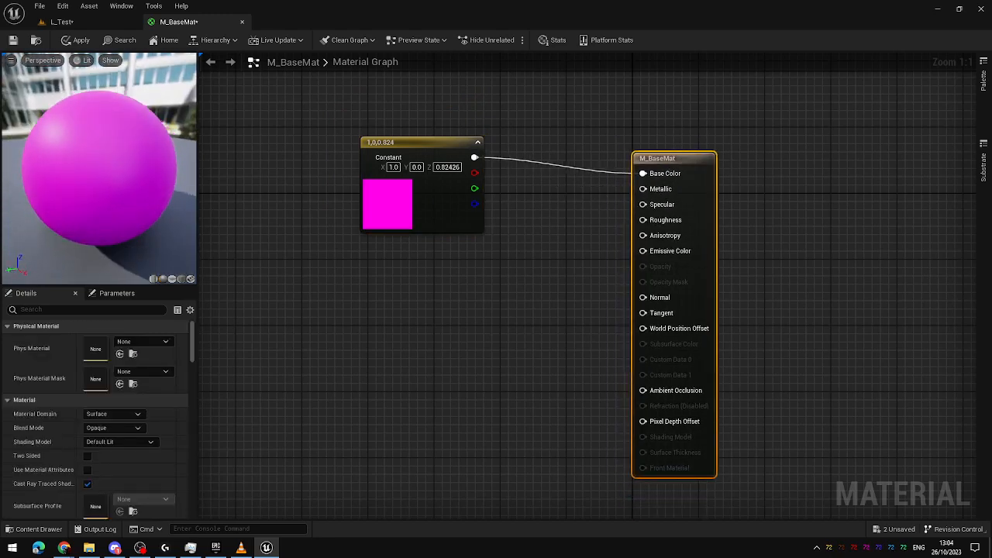
Add a Constant node from the palette's Constants category and place it between the magenta Constant3Vector and M_BaseMat, below the connection.
mouse_move(477, 327)
right_down()
mouse_move(481, 317)
mouse_move(464, 312)
right_up()
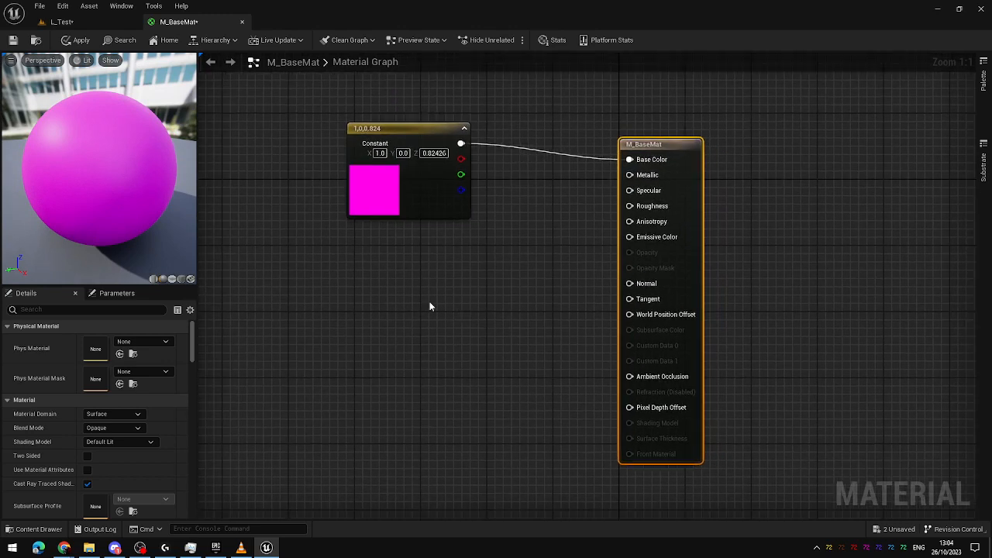
click(981, 84)
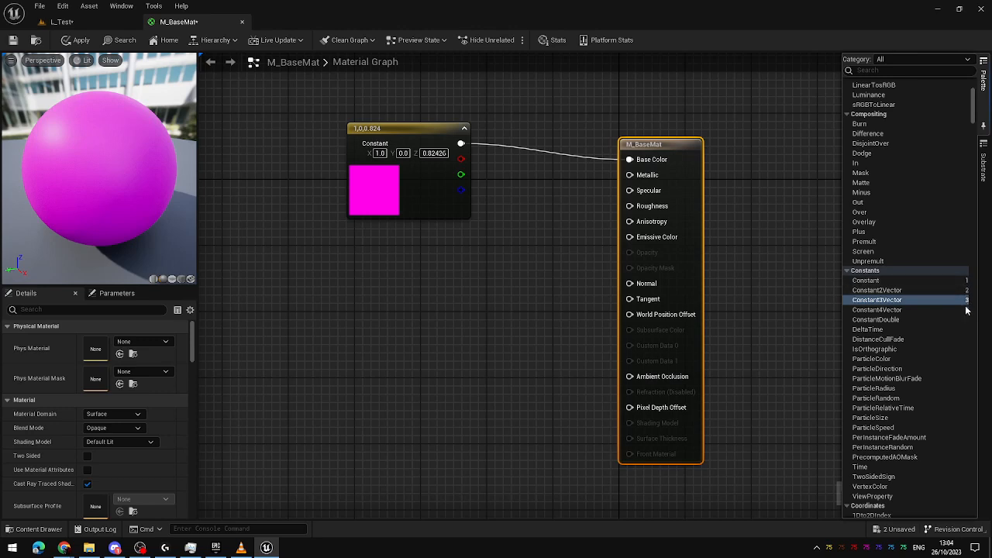
click(425, 364)
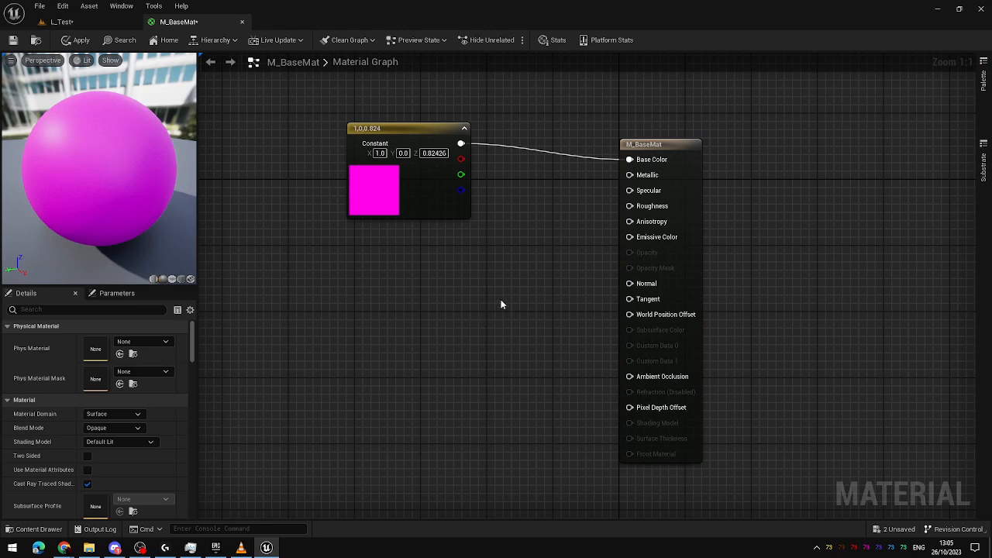
click(982, 82)
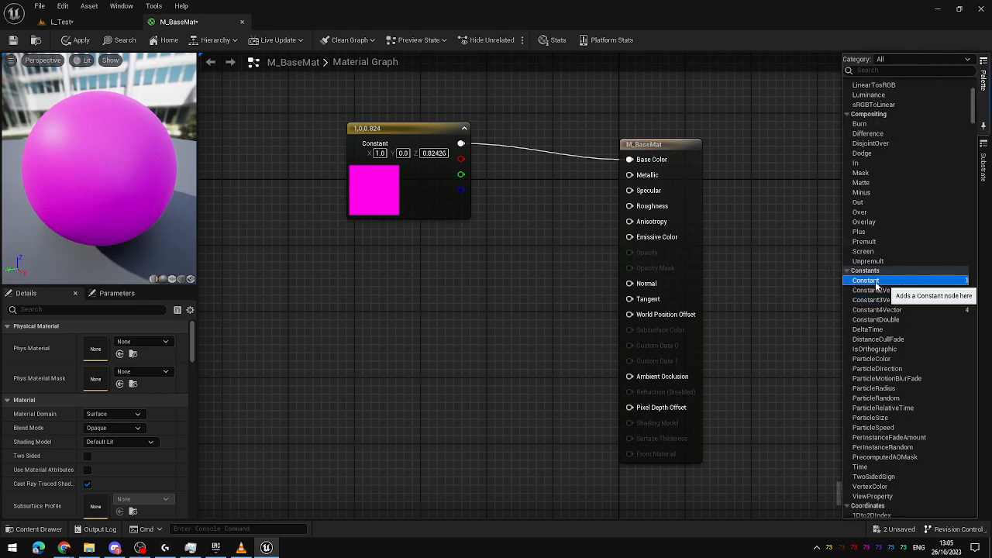
drag(866, 281, 506, 264)
click(903, 168)
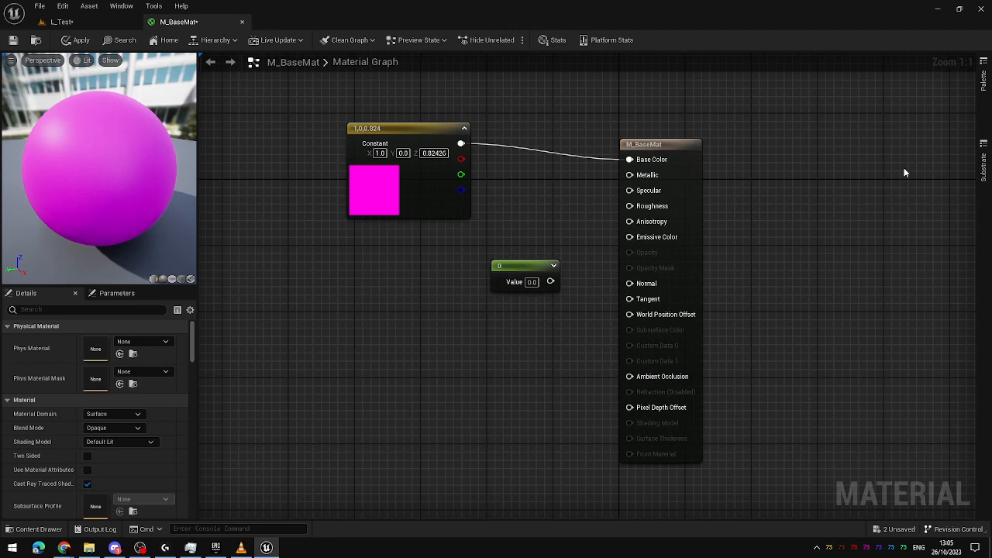
Add a second Constant node to the graph, below and left of the first Constant.
click(982, 82)
click(776, 223)
click(434, 313)
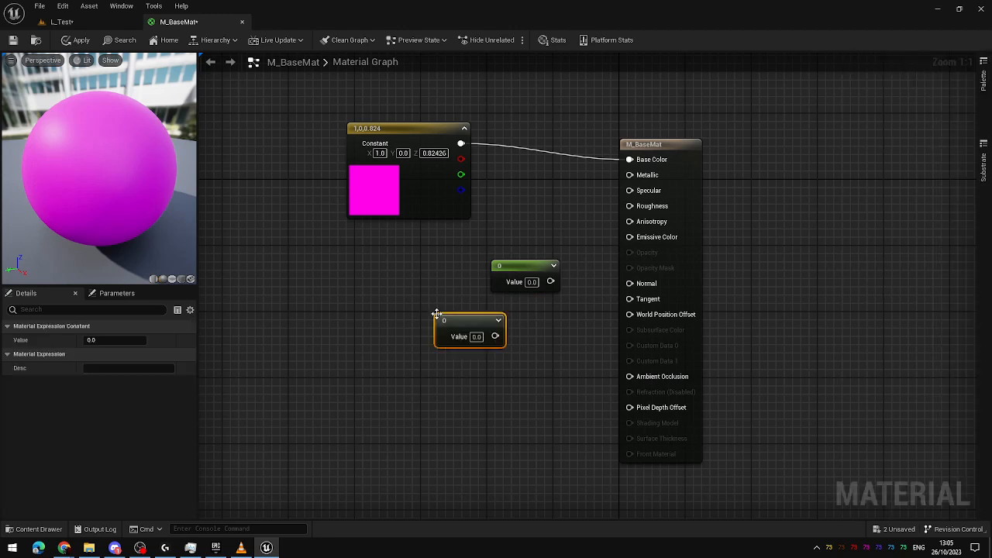
click(572, 384)
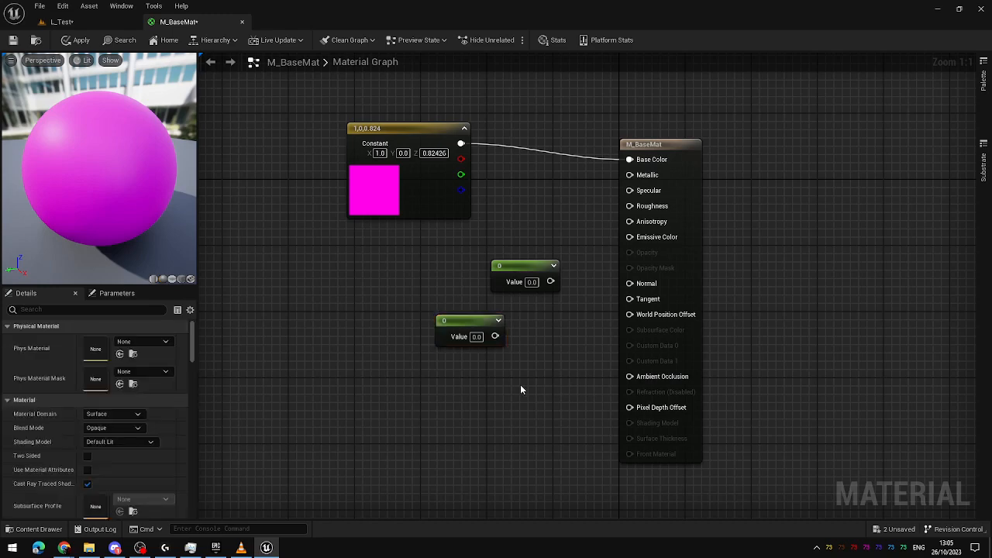
Search the graph's node list for "consta", add a third Constant node and move it below the other two.
right_drag(519, 384, 540, 382)
right_drag(451, 356, 457, 366)
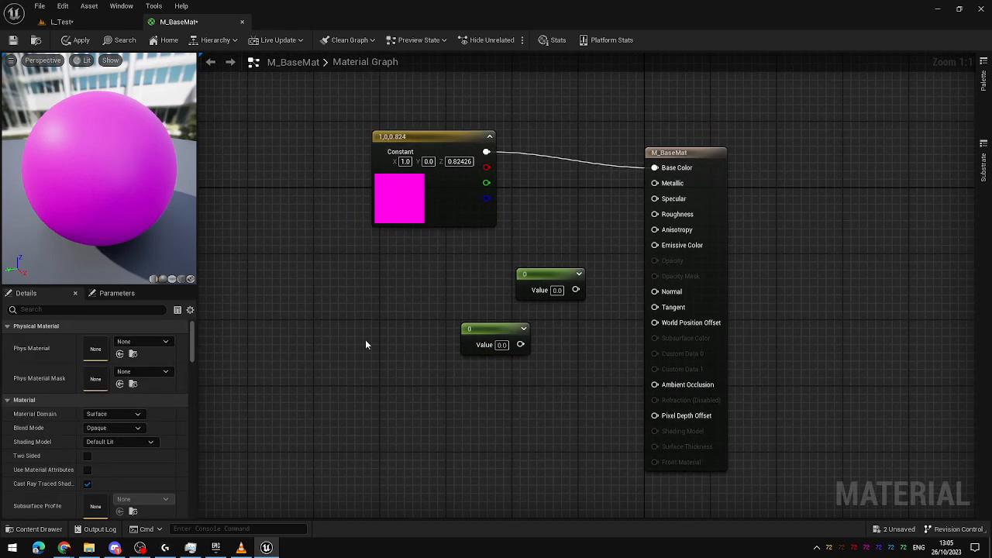
right_click(318, 268)
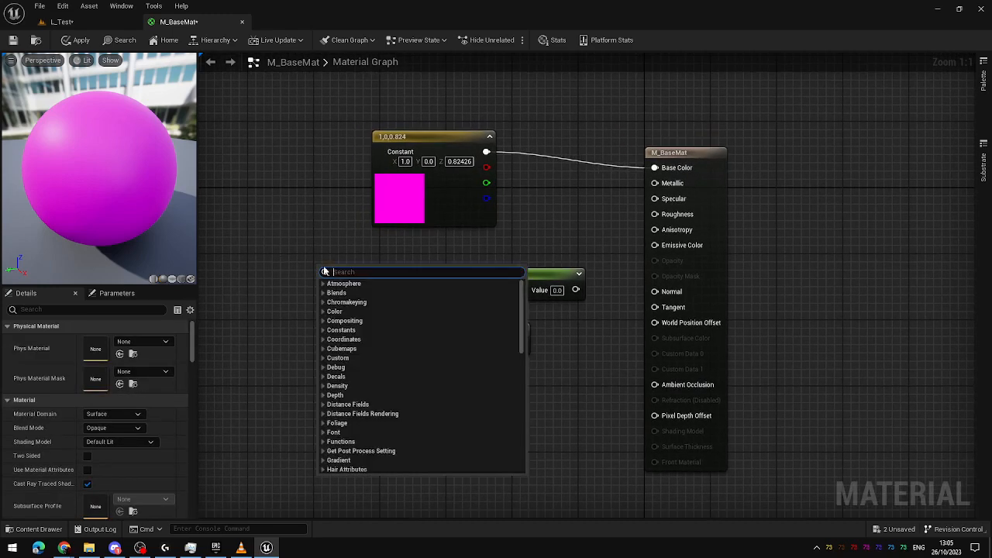
text(consta)
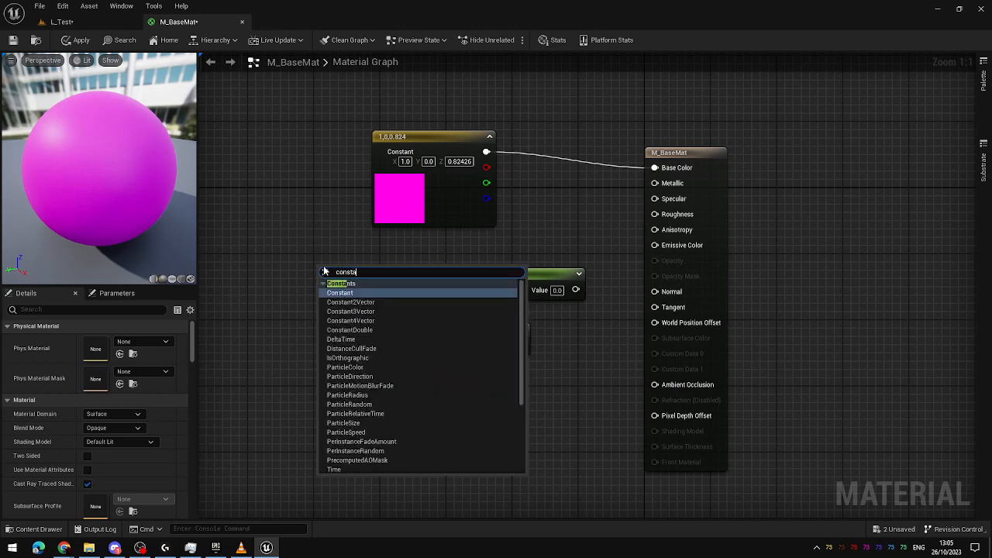
click(341, 292)
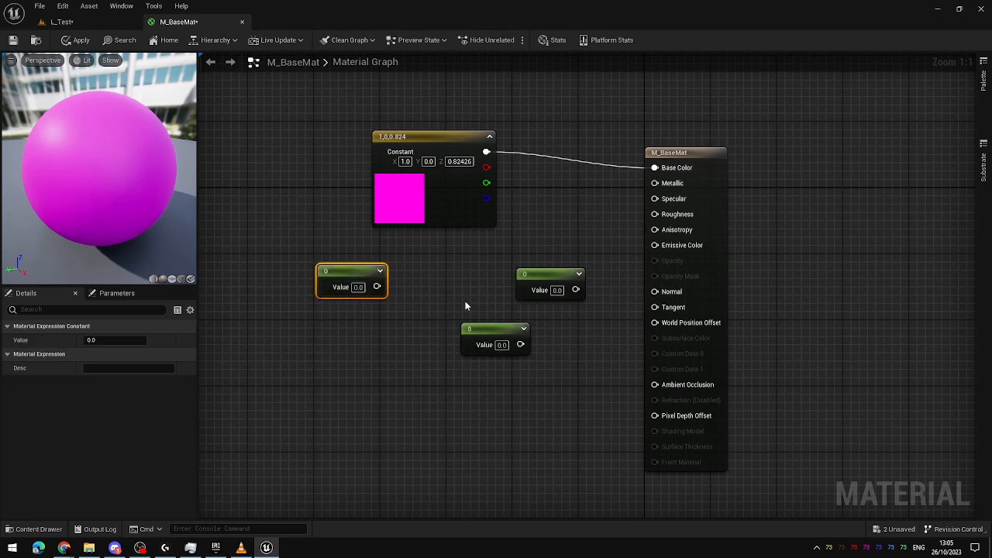
drag(339, 274, 453, 379)
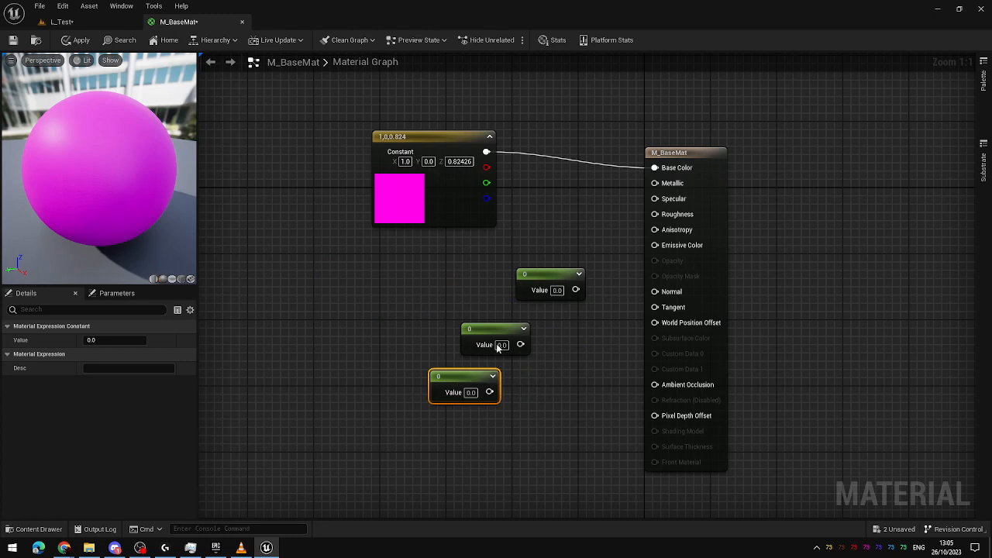
Delete the three unconnected Constant nodes below the Constant3Vector.
drag(554, 272, 465, 410)
click(562, 364)
key(Delete)
right_drag(529, 310, 449, 338)
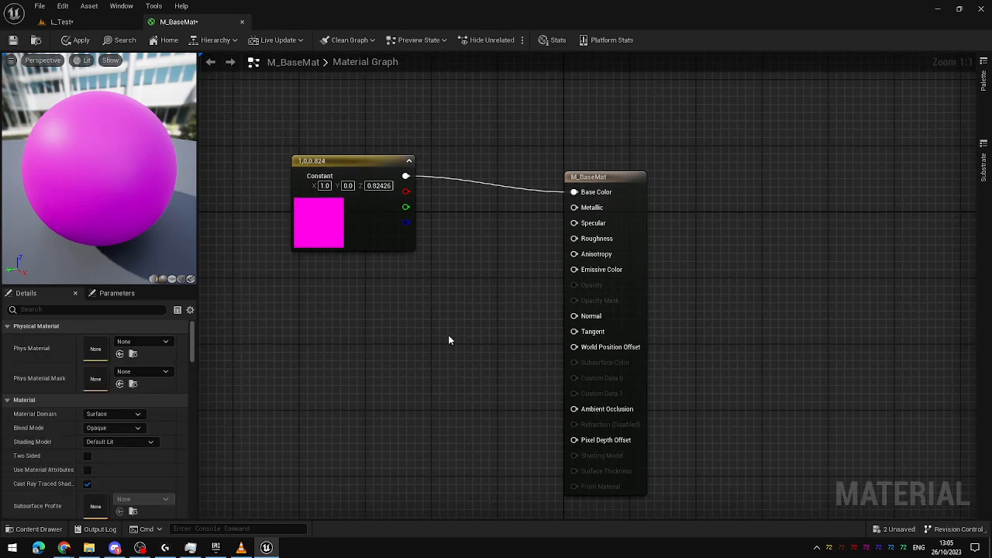
Add a Constant node between the Constant3Vector and M_BaseMat and connect its output to Metallic.
click(456, 260)
drag(520, 265, 574, 206)
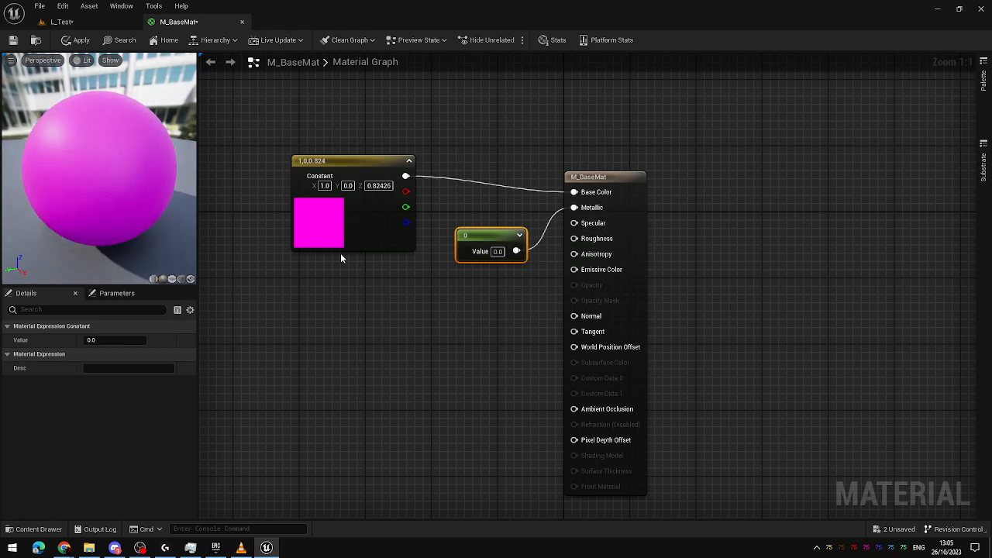
click(465, 288)
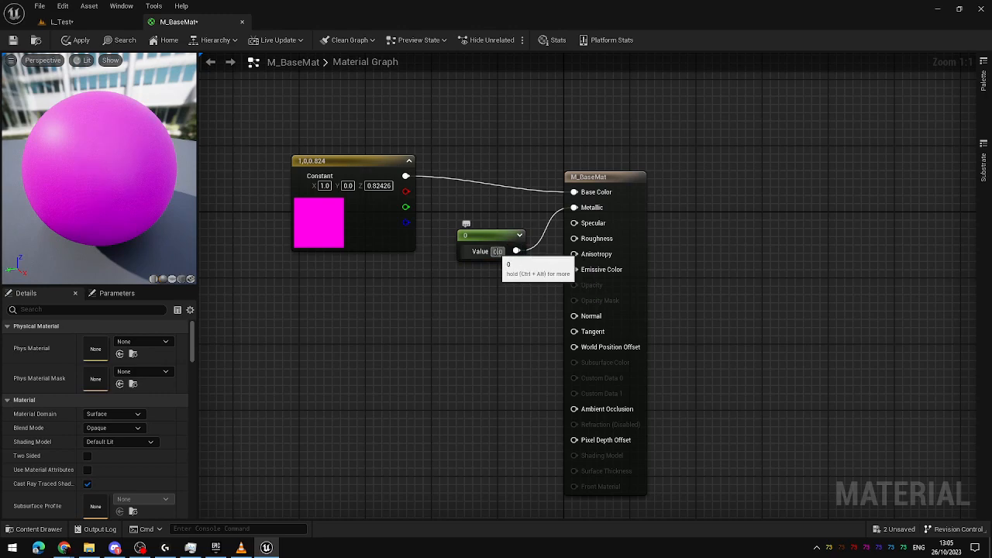
Widen the material preview viewport and turn the view around the preview sphere.
click(497, 251)
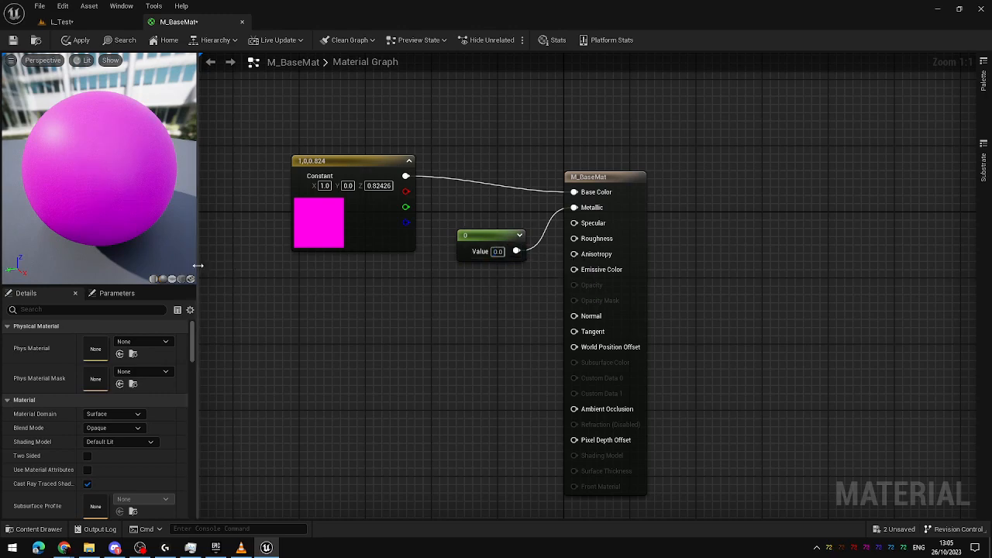
drag(200, 266, 358, 271)
drag(325, 217, 345, 221)
scroll(339, 221, down, 4)
Set the Metallic Constant's value to 0.52.
text(0.52)
key(Return)
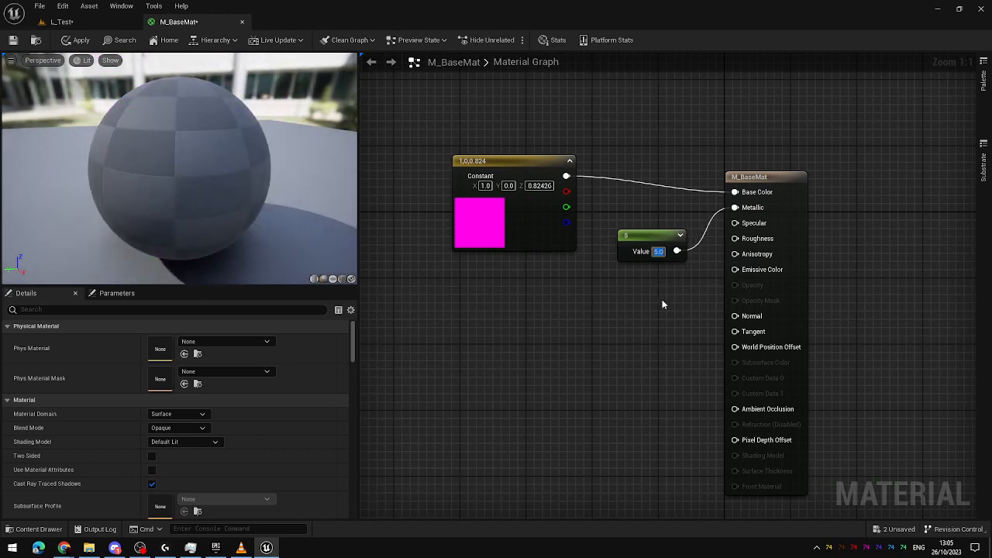
text(0.52)
key(Return)
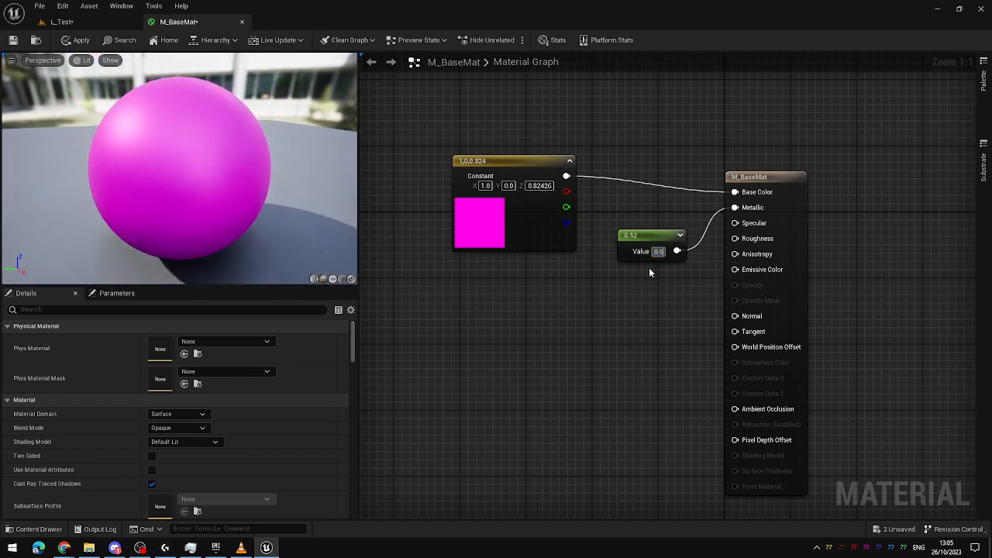
Set the Metallic Constant's value to 1 and move the node slightly down and to the left.
mouse_move(297, 237)
mouse_down()
mouse_move(267, 224)
mouse_move(286, 248)
mouse_move(310, 238)
mouse_move(267, 233)
mouse_move(291, 225)
mouse_move(314, 237)
mouse_up()
drag(657, 254, 675, 268)
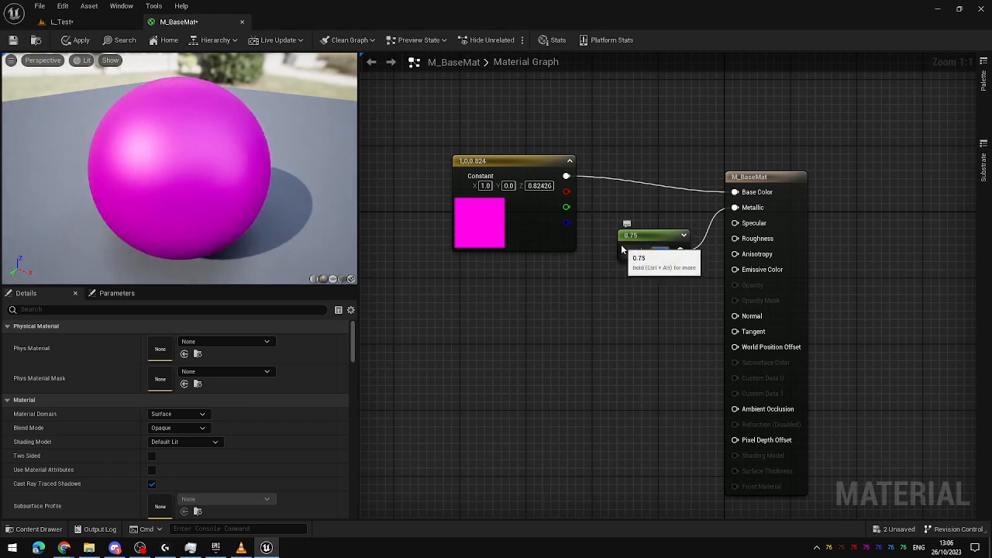
text(1)
key(Return)
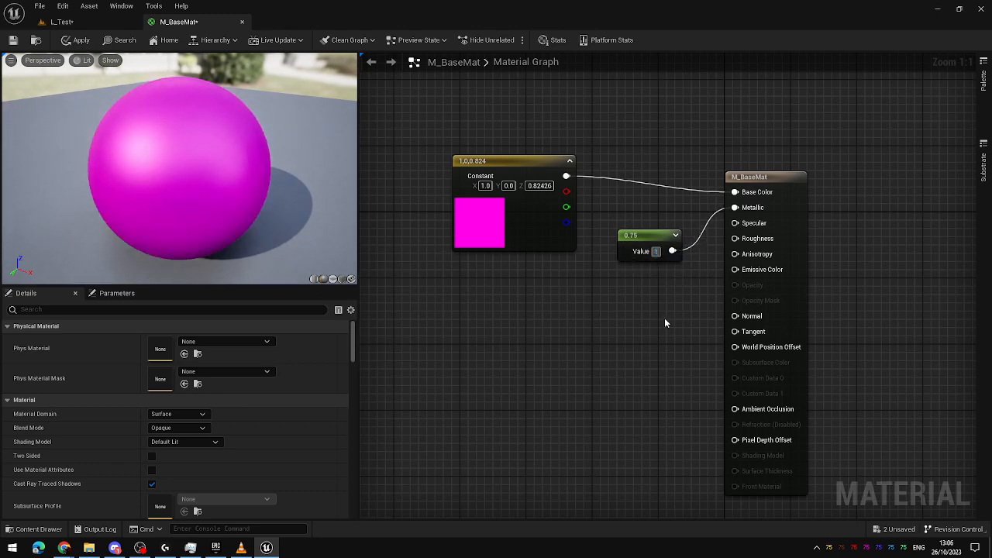
drag(265, 229, 235, 214)
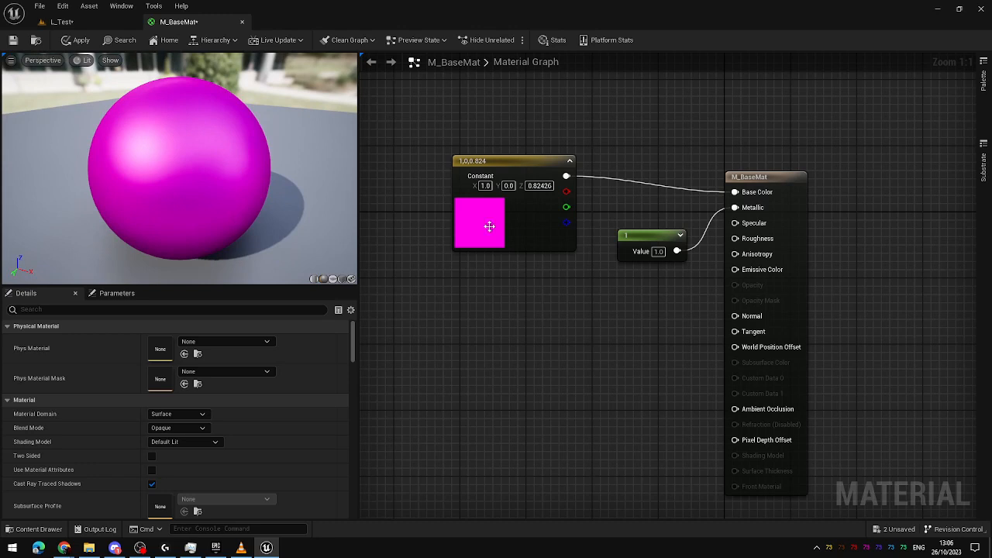
mouse_move(651, 247)
mouse_down()
mouse_move(618, 260)
mouse_move(634, 256)
mouse_up()
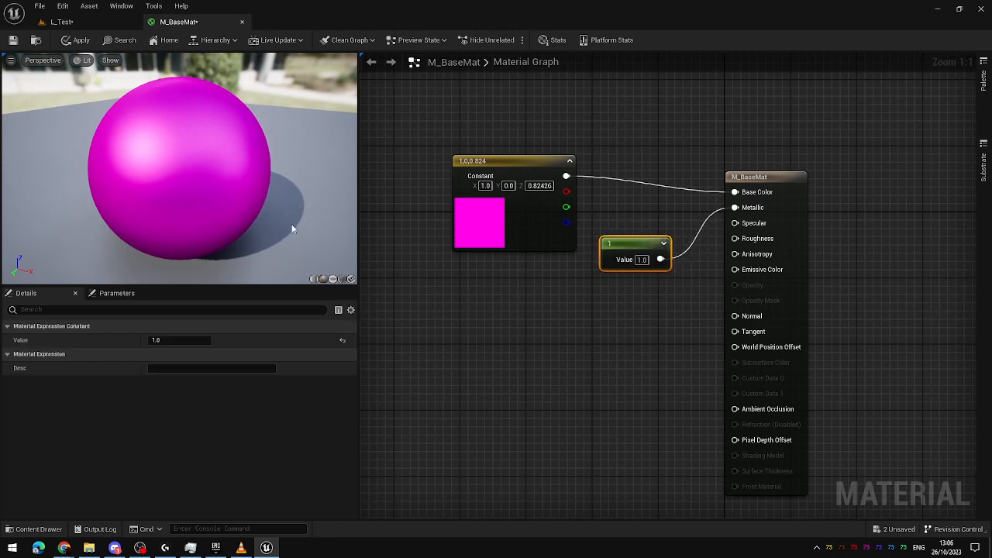
drag(217, 212, 243, 216)
click(651, 307)
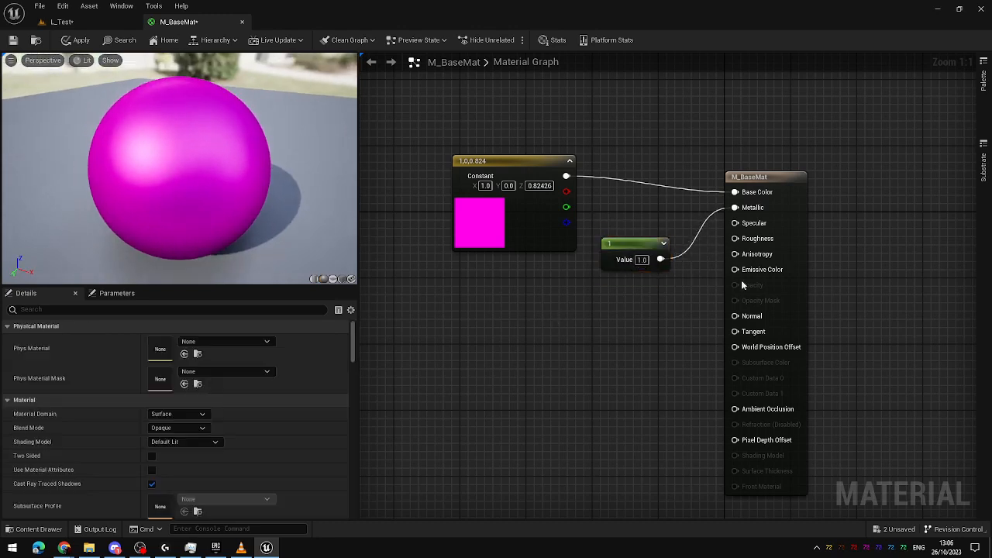
Add another Constant node below the Metallic one, connect it to M_BaseMat's Roughness and inspect the preview sphere's reflections.
right_drag(649, 318, 640, 304)
click(589, 281)
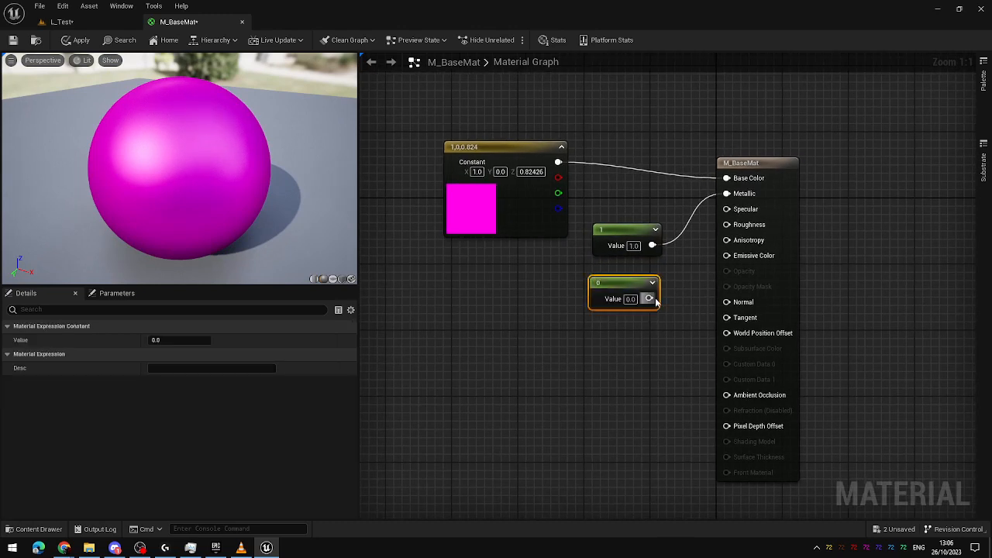
drag(649, 301, 742, 225)
drag(236, 251, 225, 217)
drag(229, 100, 234, 146)
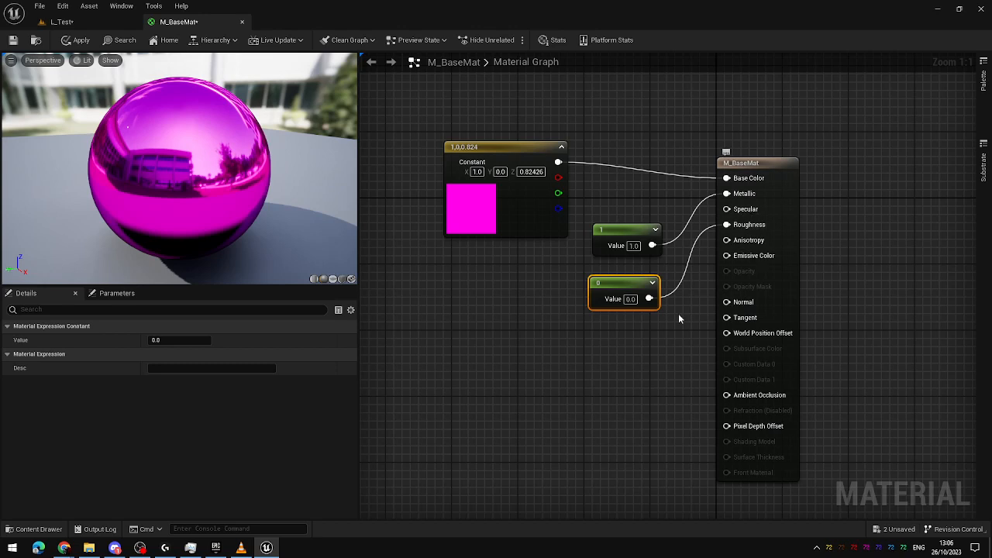
click(695, 278)
drag(695, 277, 563, 369)
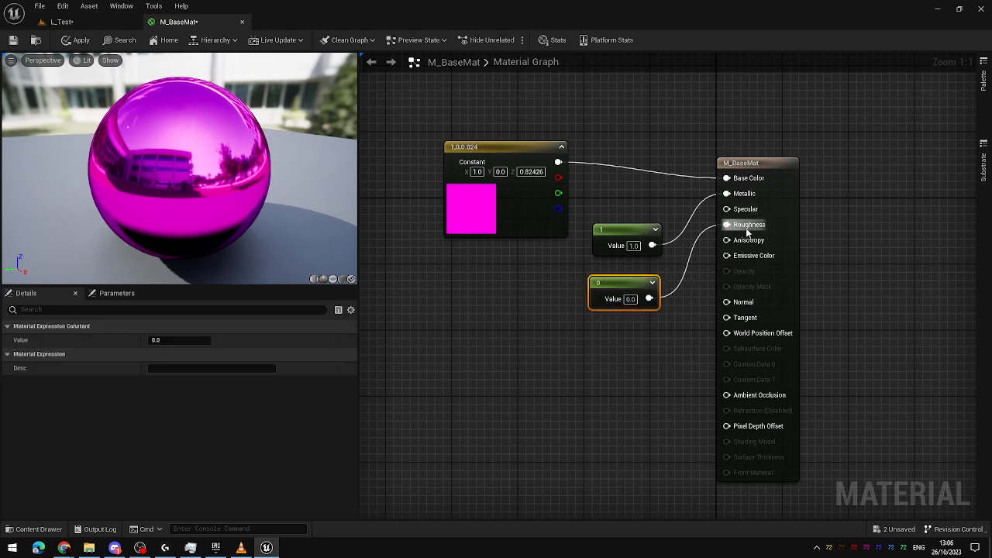
click(632, 354)
Try Roughness Constant values of 0.1, 0.2, 0.3 and 0.5 in turn on the preview sphere.
click(623, 288)
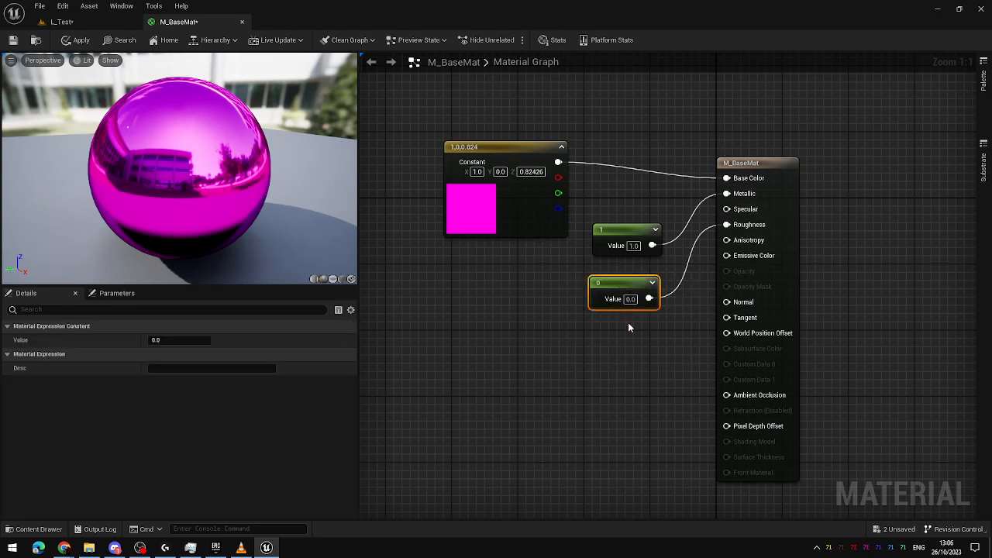
click(630, 299)
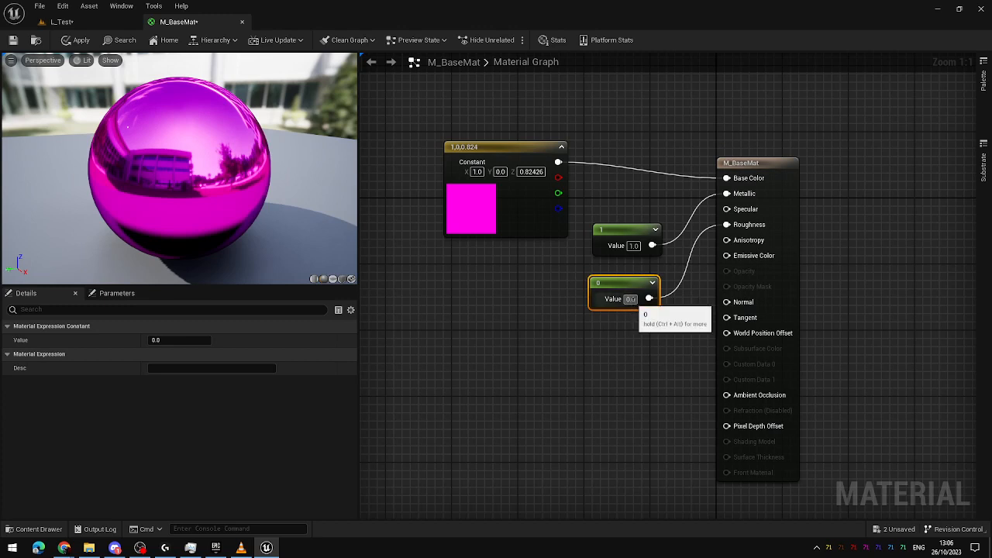
text(0.1)
key(Return)
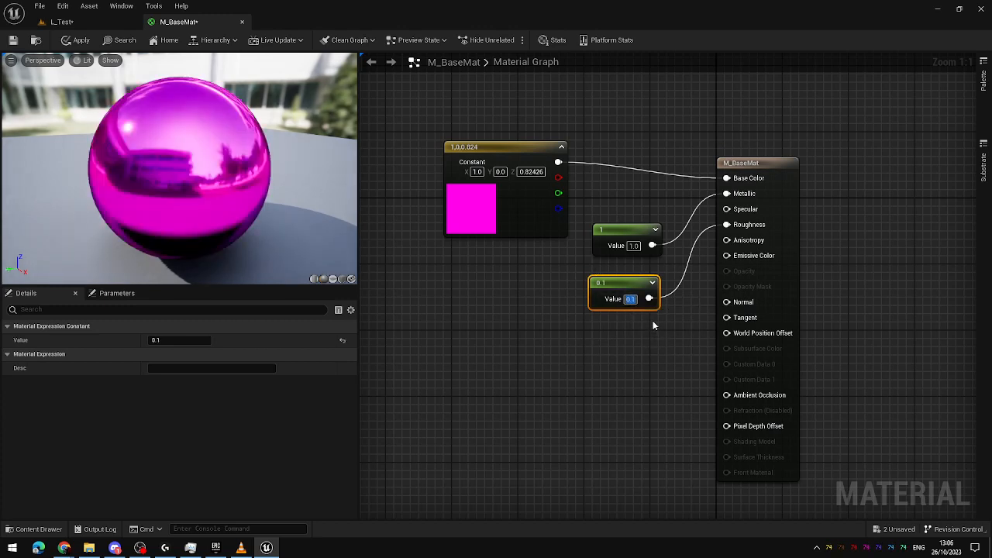
text(0.2)
key(Return)
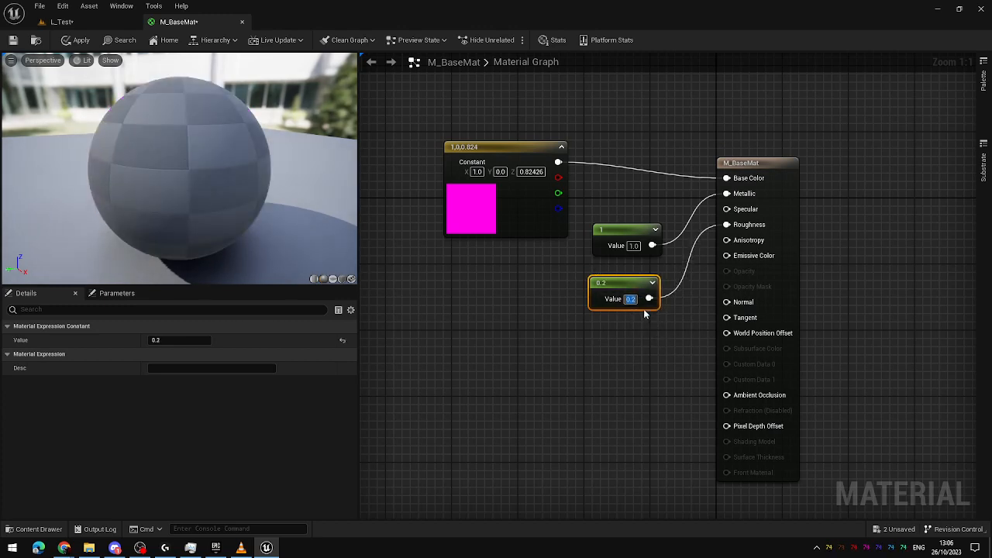
text(0.3)
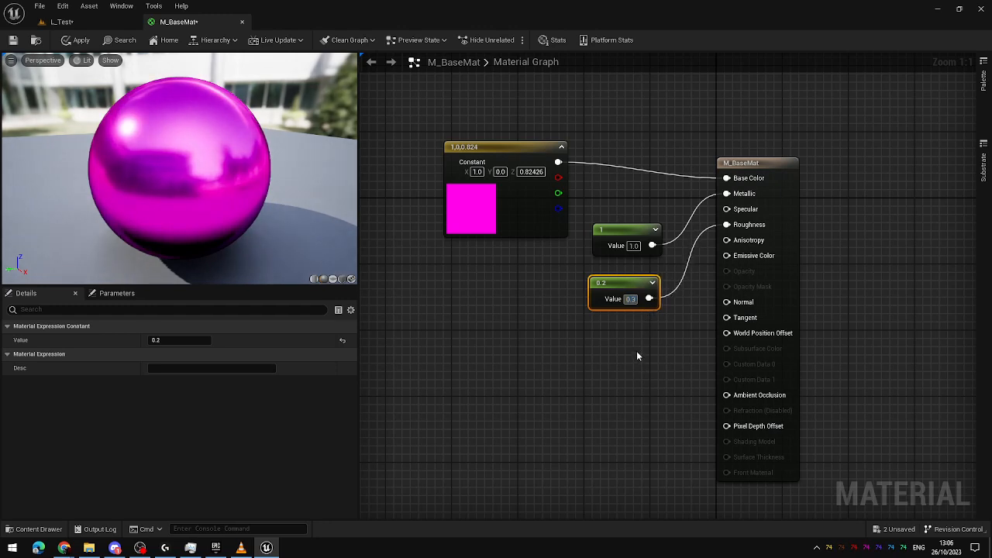
key(Return)
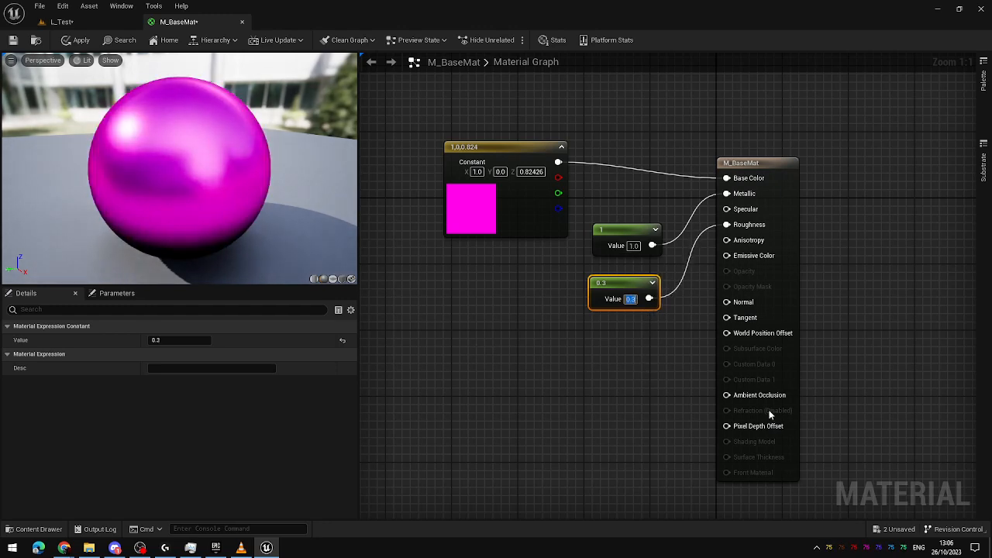
text(0.5)
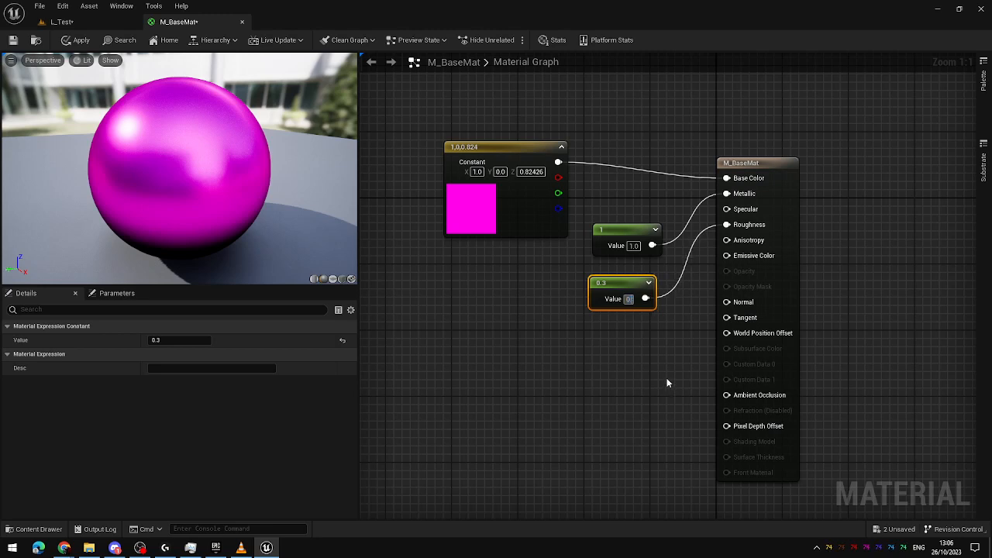
key(Return)
Set the Roughness Constant's value to 1.
text(1)
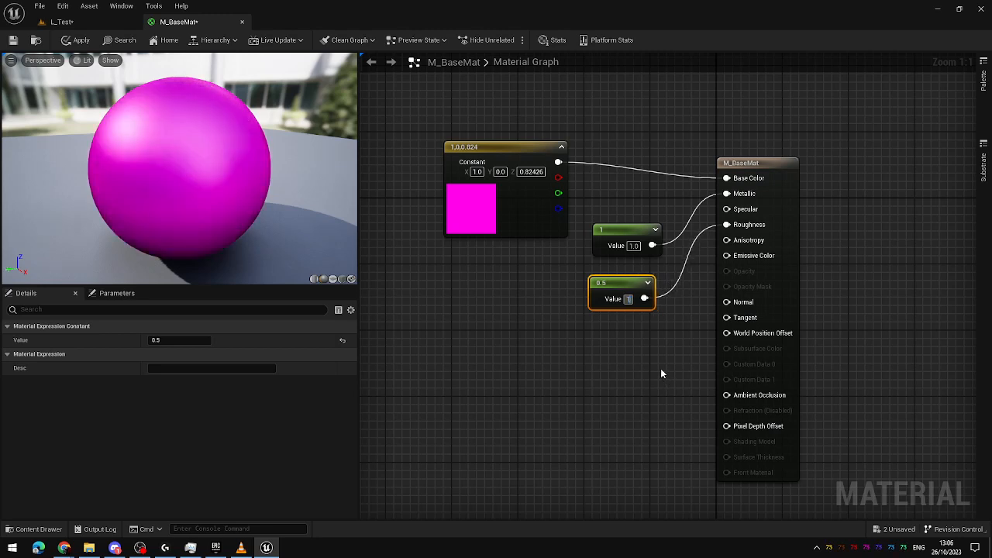
key(Return)
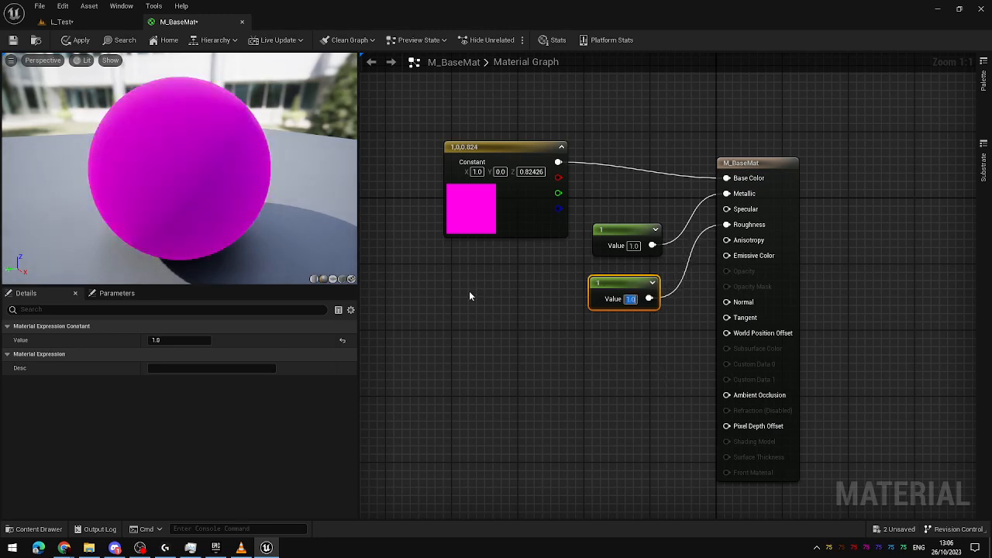
Try a Roughness Constant value of 0.1 on the preview sphere.
drag(269, 230, 166, 149)
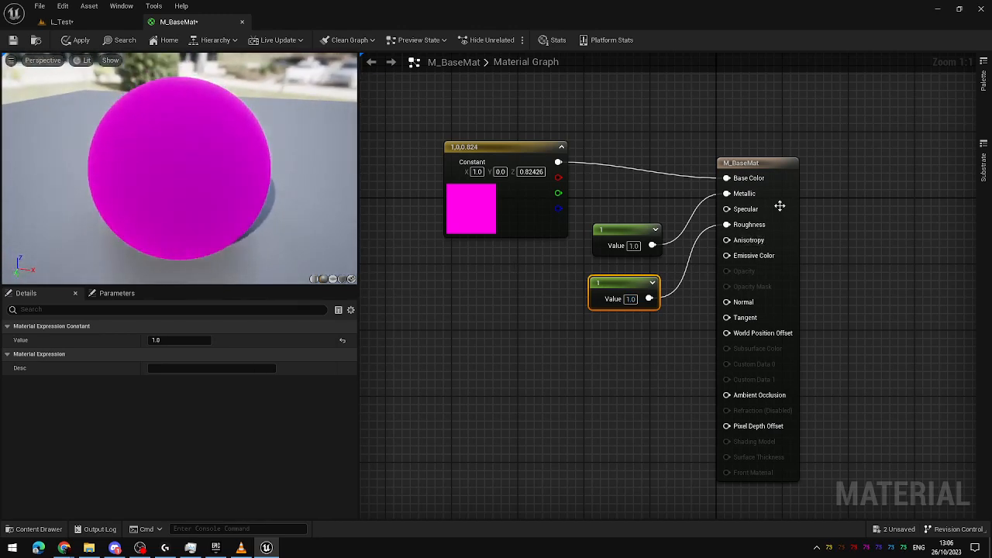
drag(583, 355, 657, 352)
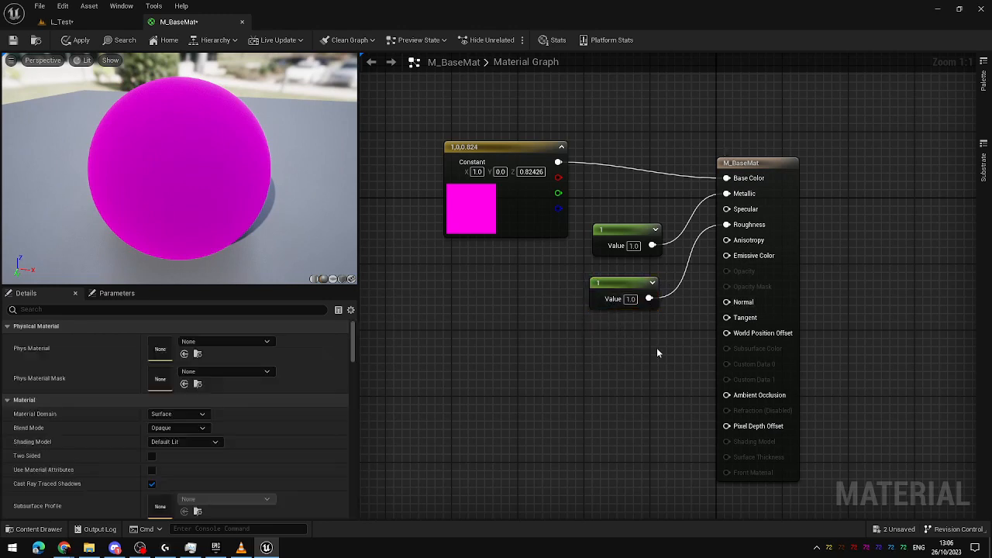
click(630, 298)
text(0.1)
key(Return)
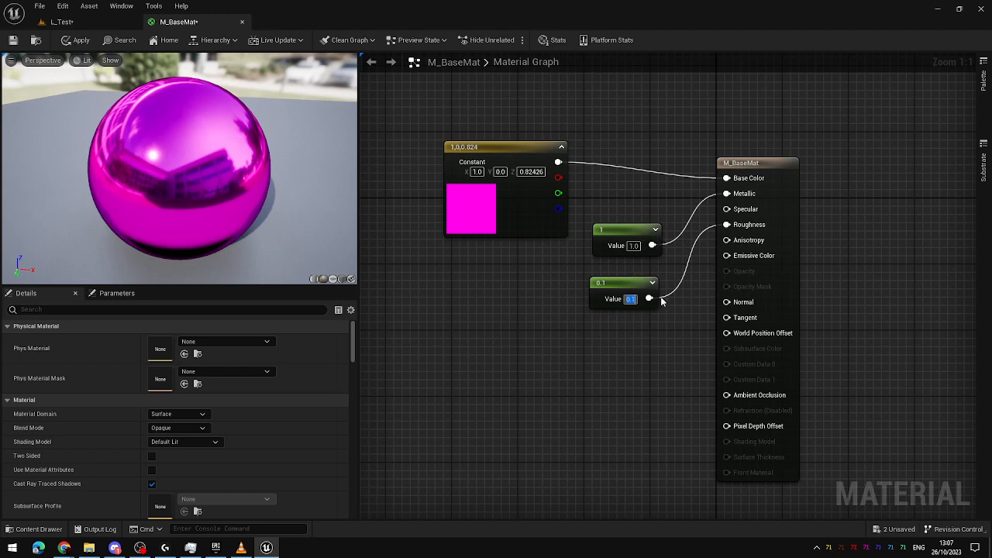
drag(674, 275, 614, 333)
click(652, 348)
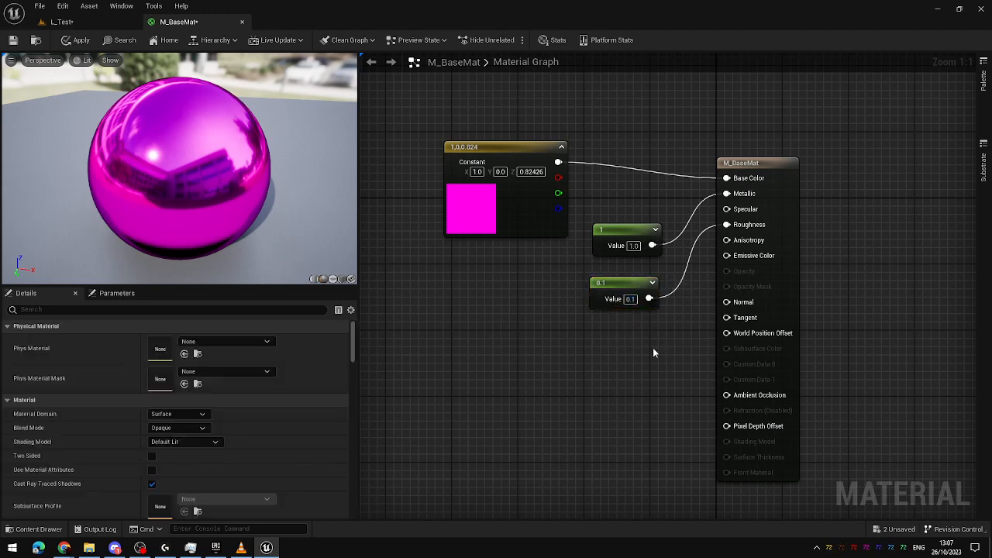
Try Metallic Constant values of 0.1 and 0 in turn and inspect the preview sphere's reflections.
click(634, 246)
text(0.1)
key(Return)
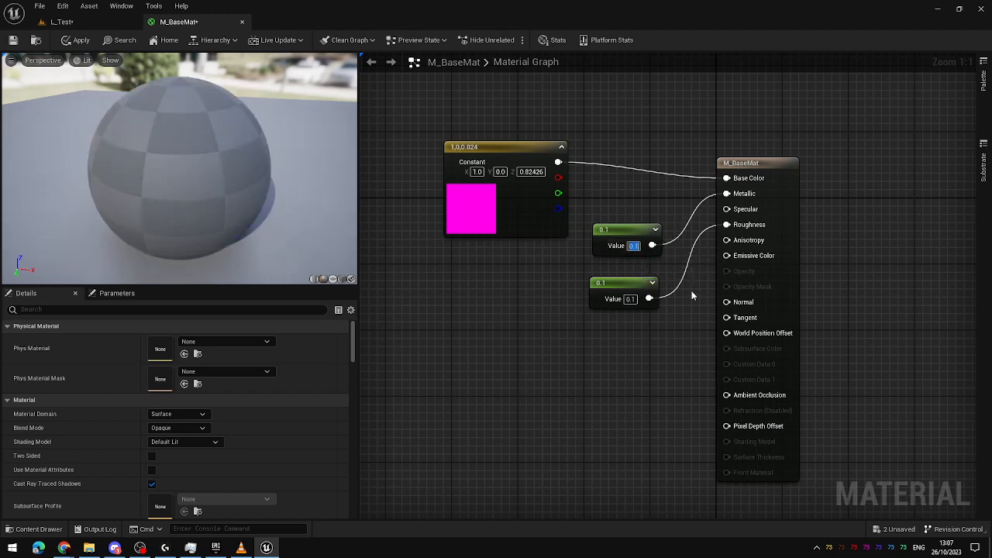
key(Return)
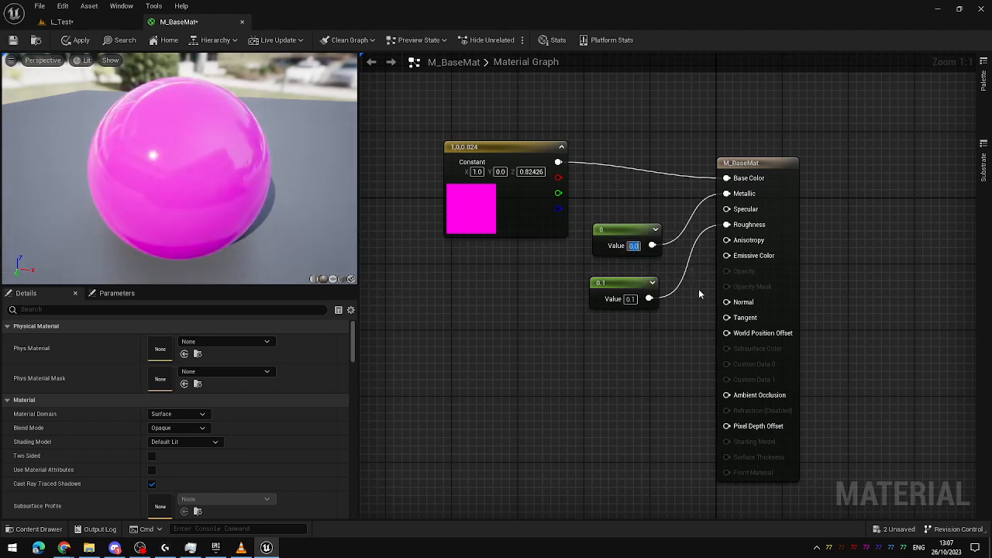
drag(295, 272, 245, 232)
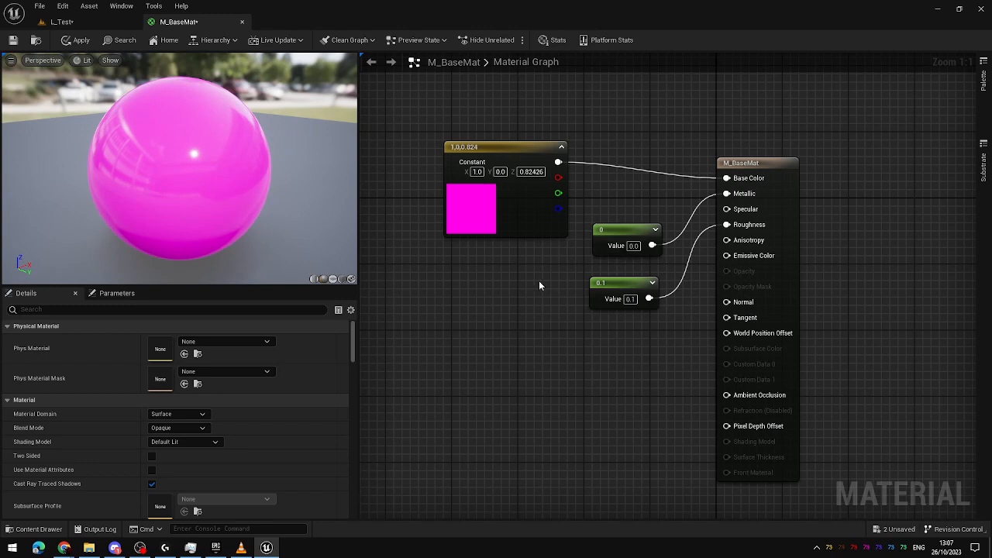
Set the Metallic Constant's value to 1 and the Roughness Constant's value to 0.2.
click(632, 246)
text(1)
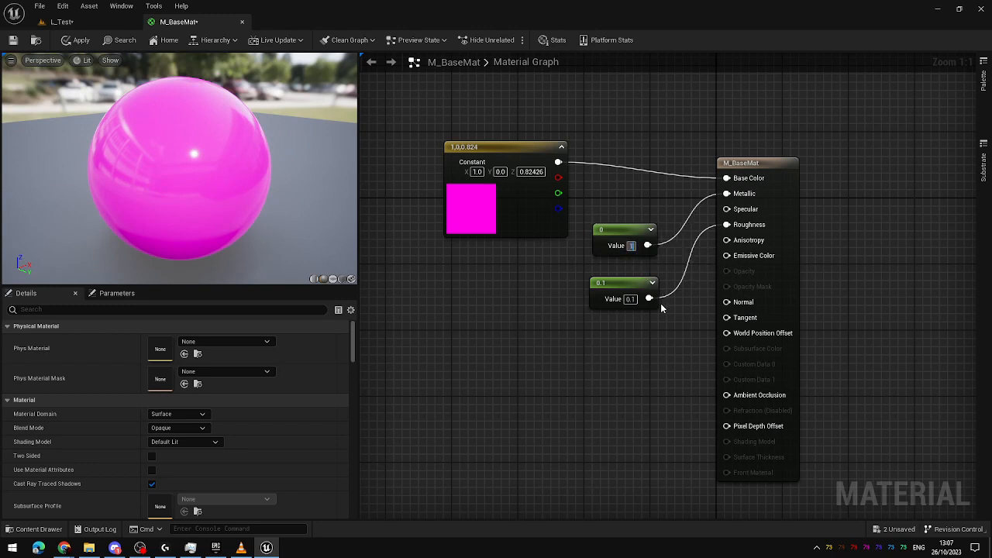
key(Return)
click(630, 299)
text(0.2)
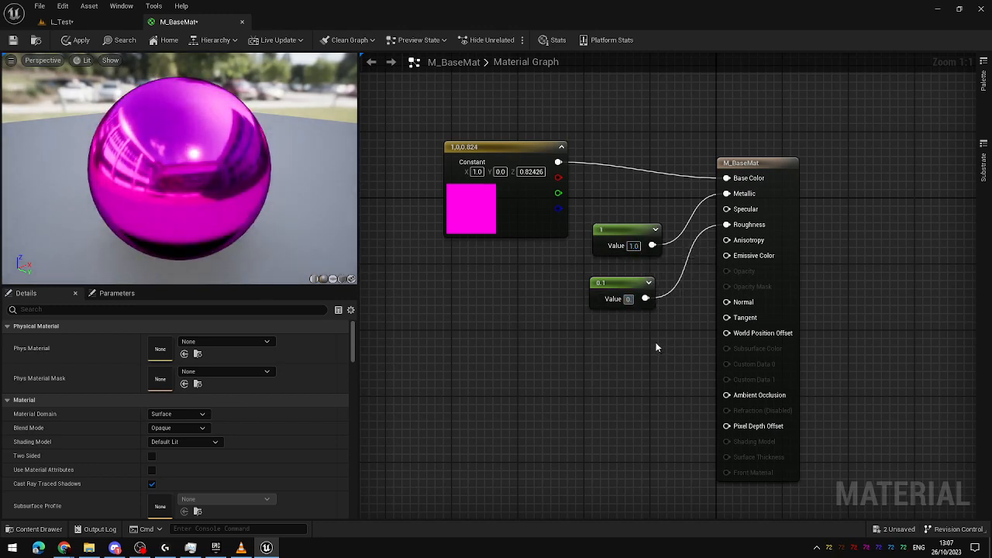
key(Return)
Change the base colour constant to pale yellow (1.0, 0.956716, 0.430789) and inspect the preview sphere from another angle.
double_click(536, 230)
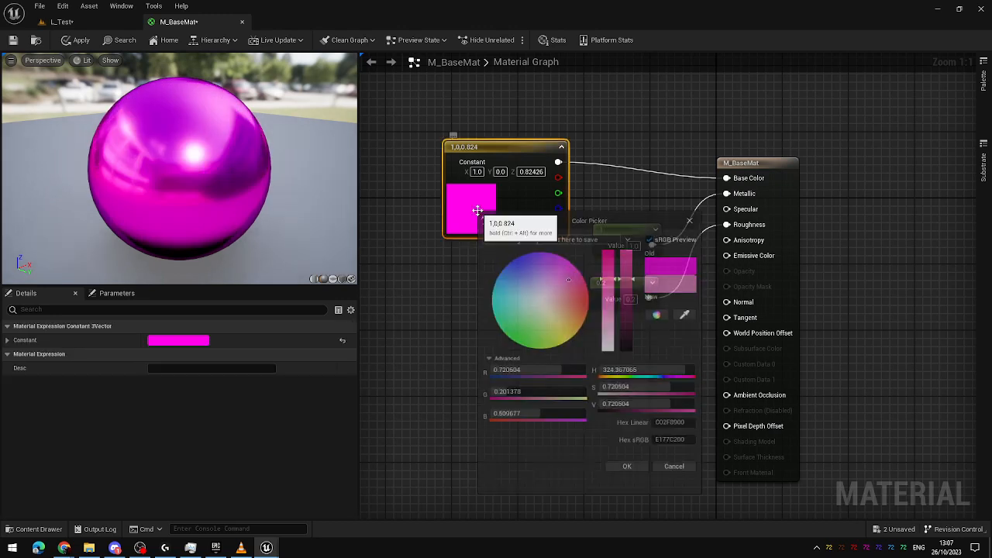
click(556, 325)
click(630, 470)
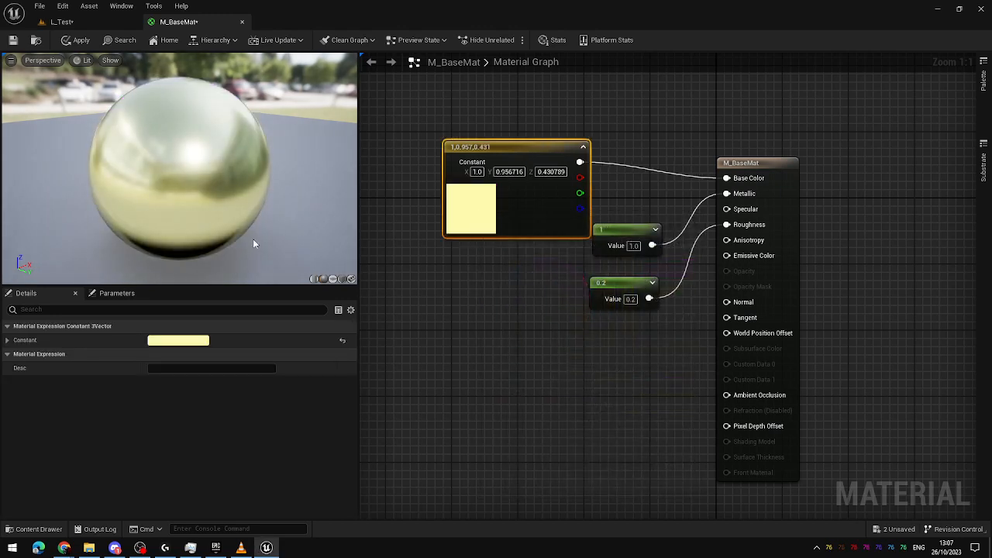
drag(254, 244, 70, 225)
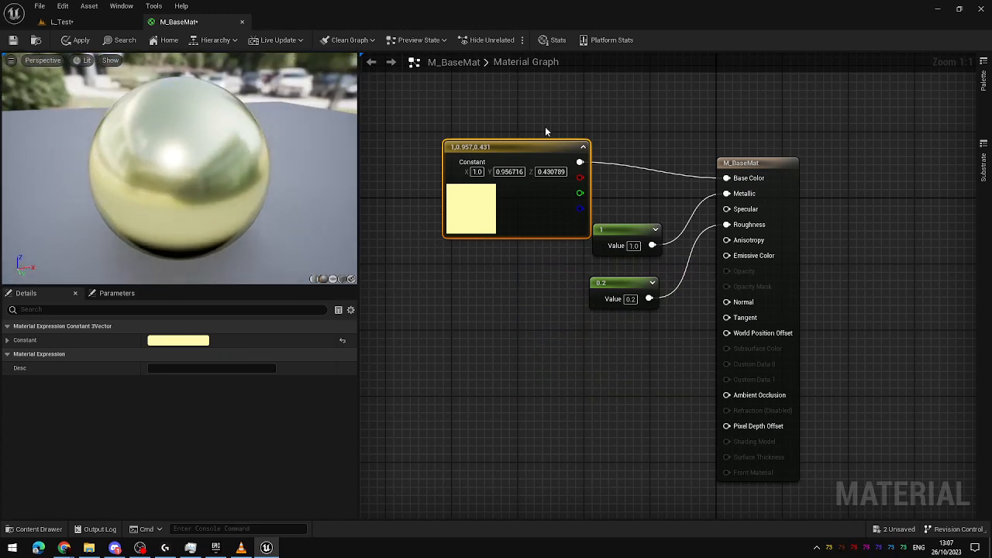
Space out the graph by moving the colour node up and the Metallic and Roughness Constants further away from M_BaseMat.
drag(524, 149, 523, 99)
drag(626, 234, 560, 227)
drag(629, 291, 565, 287)
right_drag(527, 162, 527, 219)
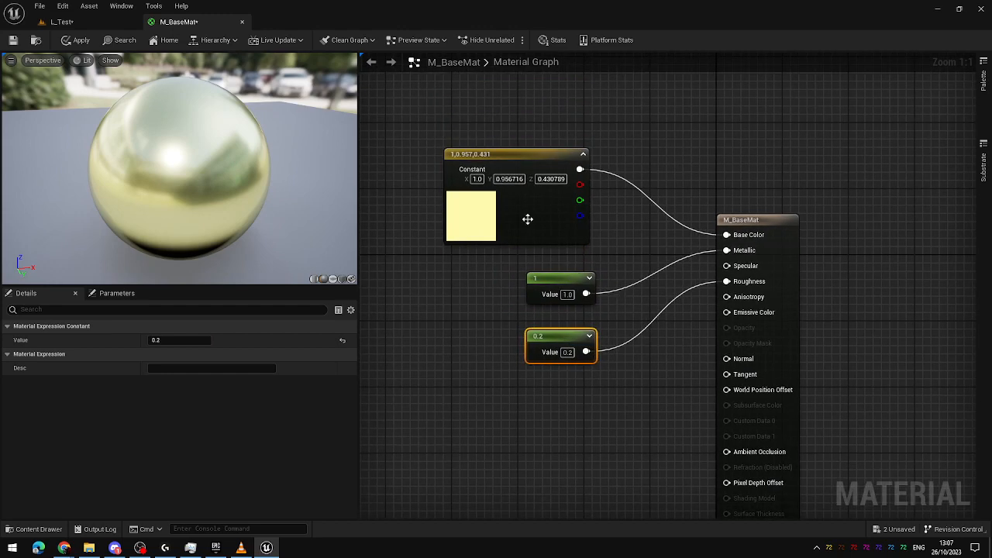
right_drag(649, 169, 710, 265)
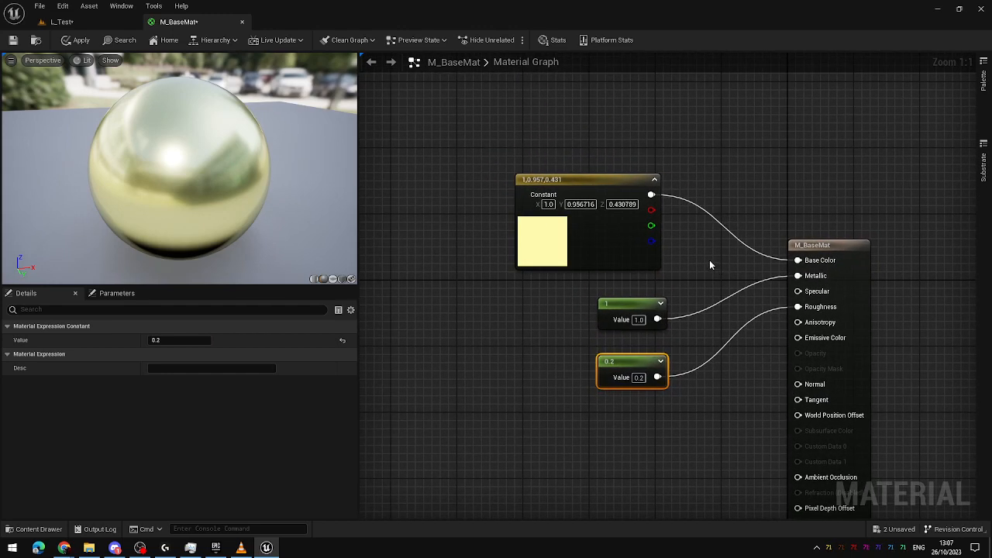
Save all changes, return to M_BaseMat from the L_Test level, and apply and save the material.
key(ctrl+shift+s)
click(60, 22)
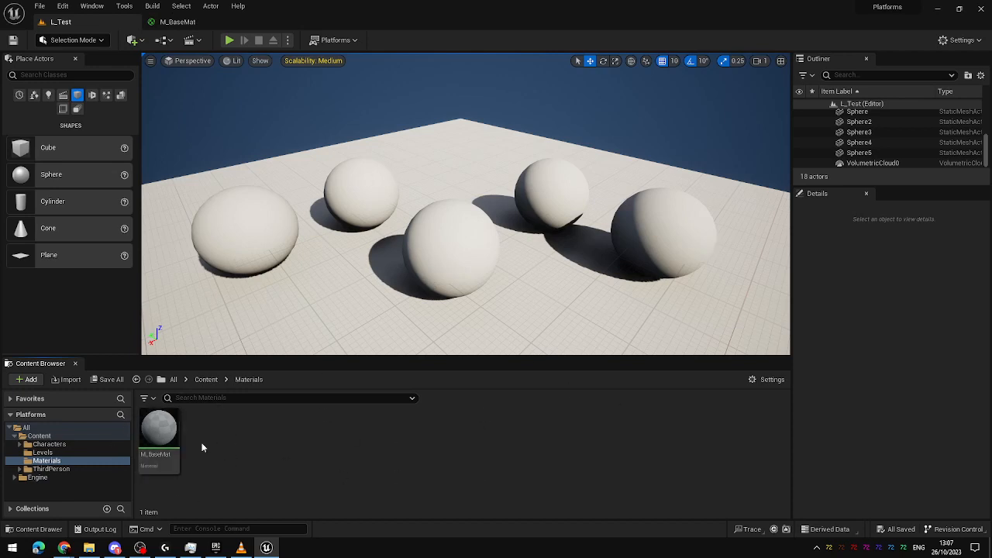
double_click(158, 424)
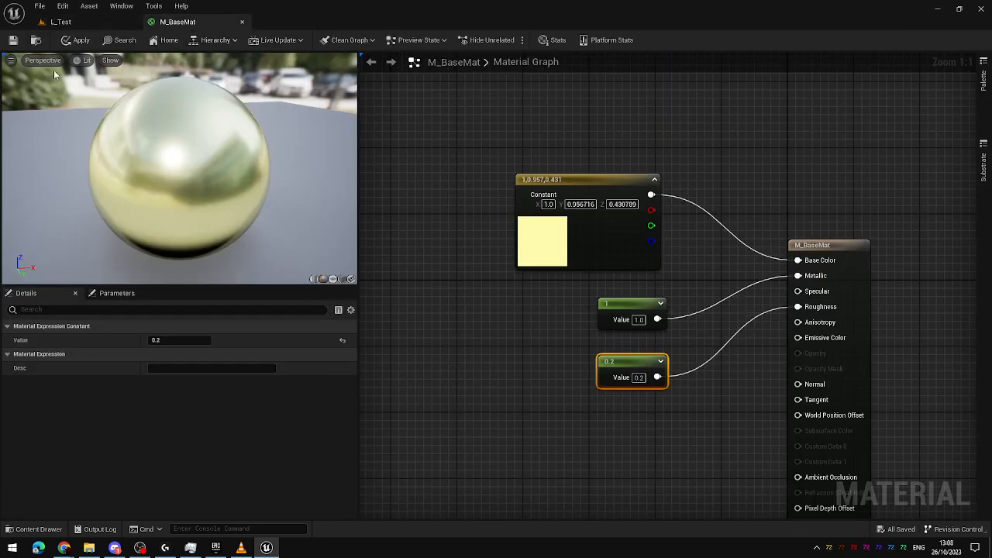
click(79, 44)
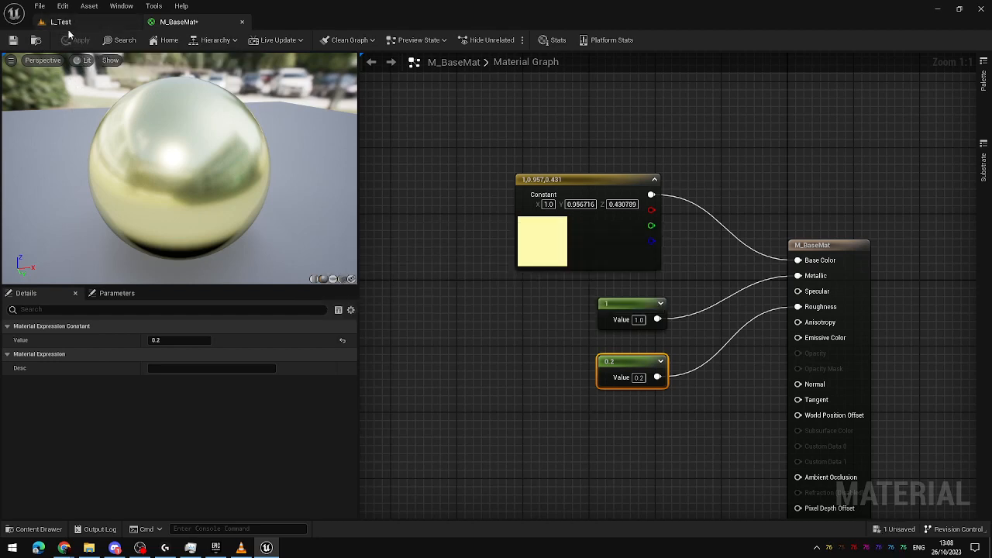
click(13, 39)
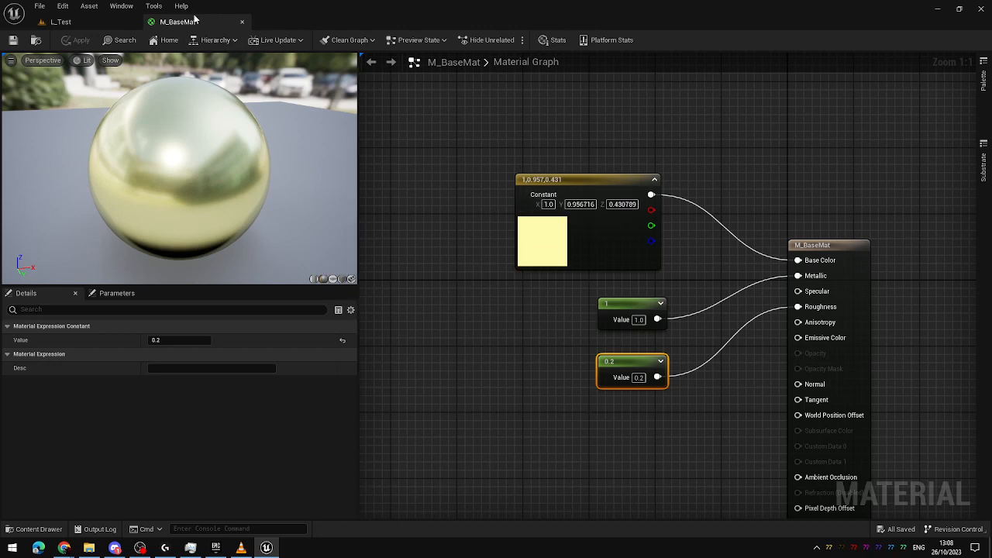
Assign M_BaseMat to the left, rear-left and centre spheres in the L_Test level.
click(62, 21)
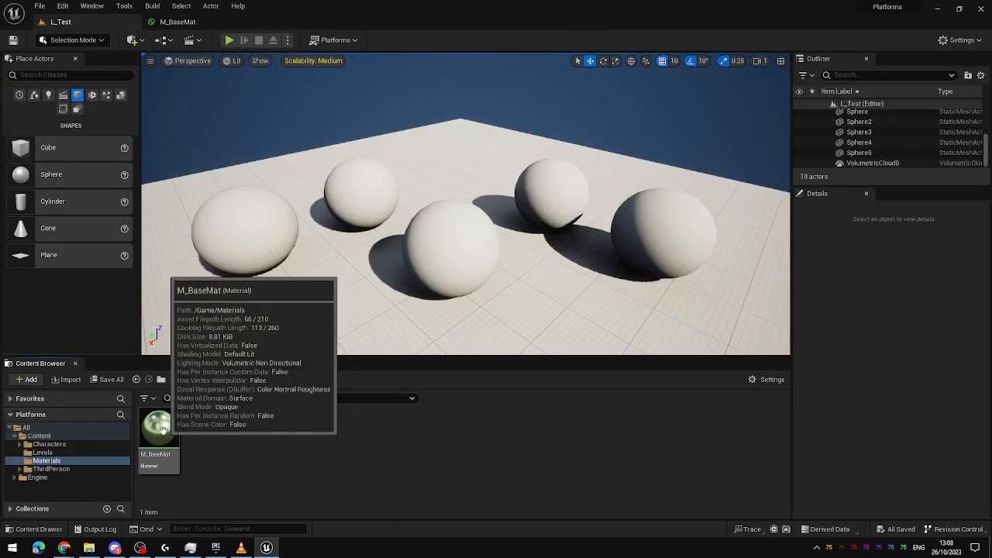
drag(161, 434, 450, 248)
mouse_move(556, 247)
right_down()
mouse_move(410, 251)
mouse_move(557, 247)
mouse_move(561, 229)
right_up()
key(s)
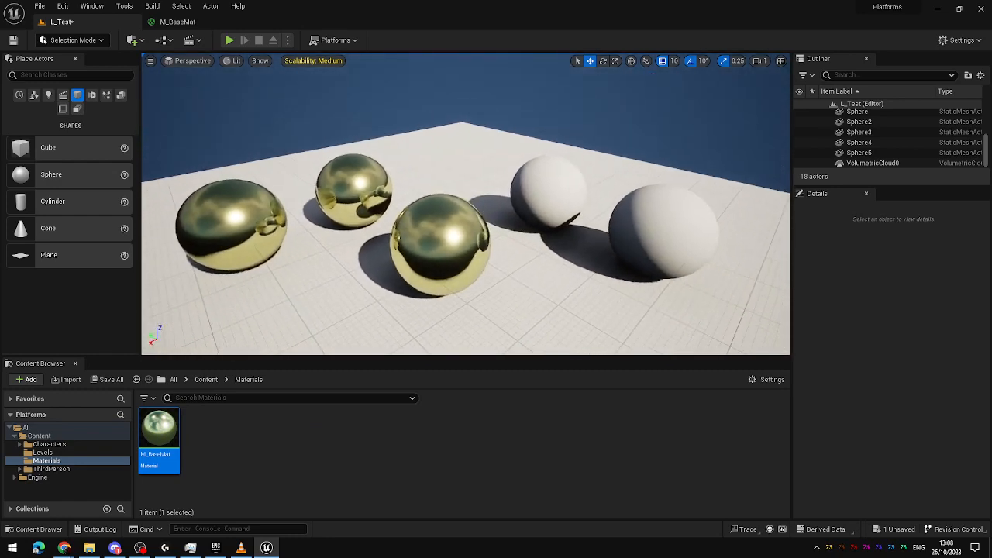
Undo the M_BaseMat assignments on the rear-left and centre spheres, keeping it on the left sphere.
right_drag(519, 313, 522, 290)
key(ctrl+z)
key(ctrl+z)
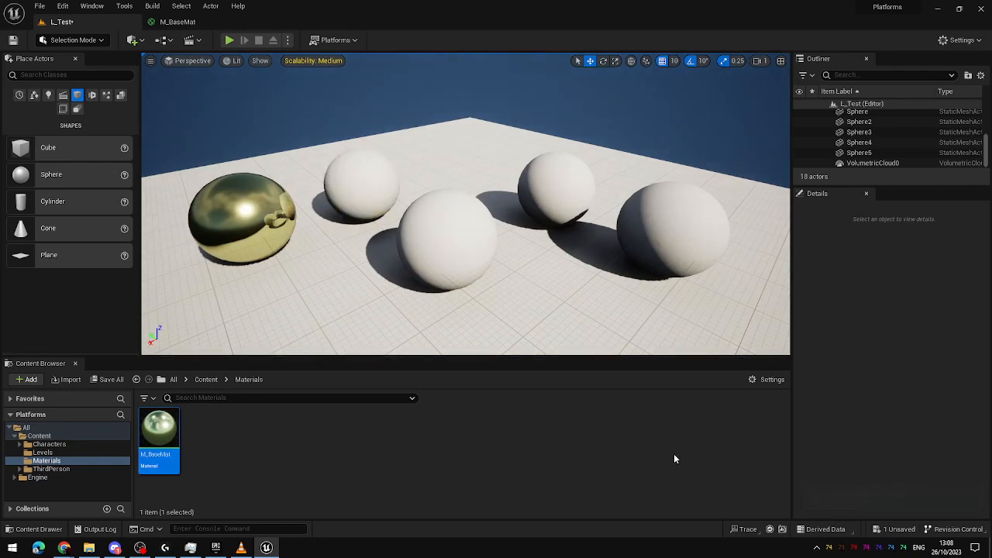
Compare M_BaseMat's colour, Metallic and Roughness constant nodes with the spheres in the L_Test level.
click(180, 23)
right_drag(691, 397, 683, 328)
click(101, 18)
click(177, 22)
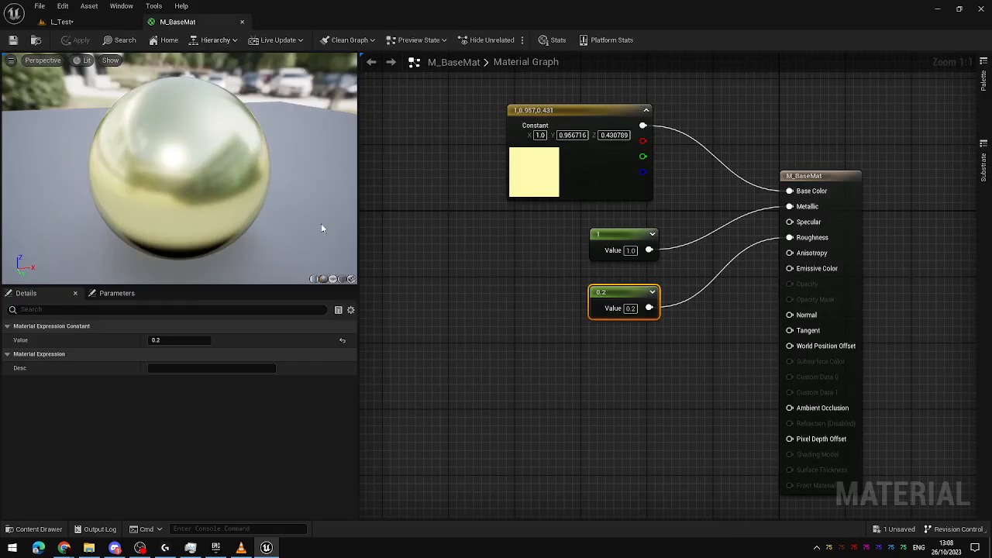
drag(703, 80, 544, 459)
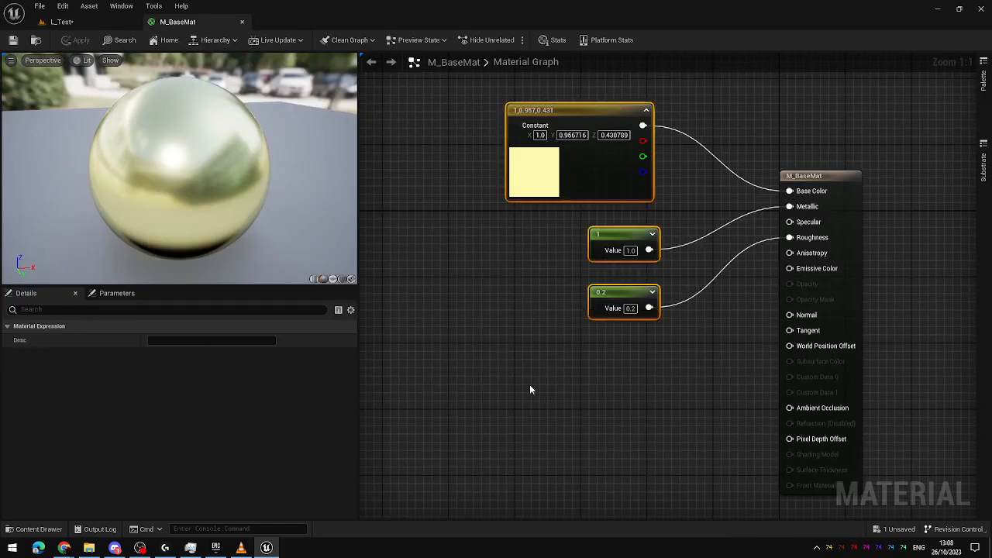
click(62, 22)
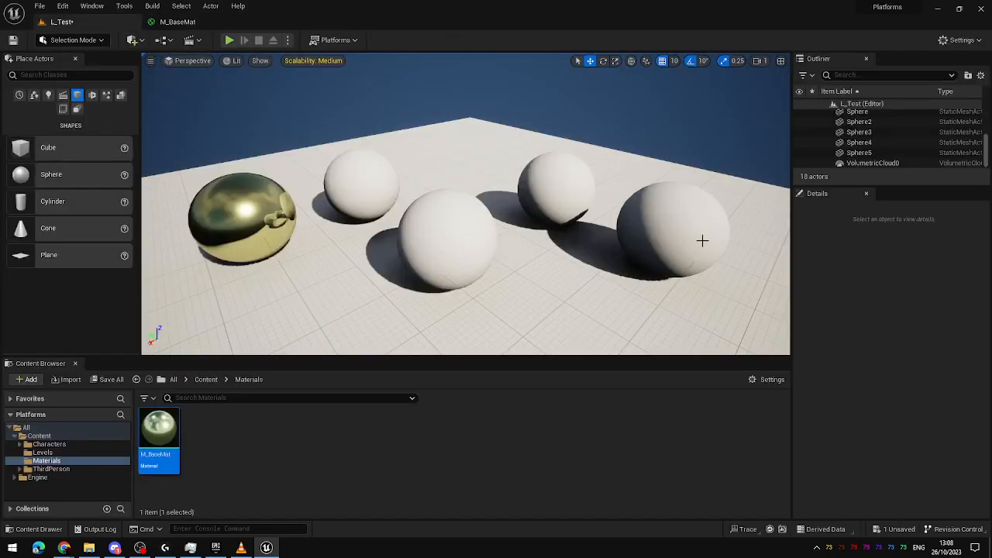
click(186, 22)
click(542, 329)
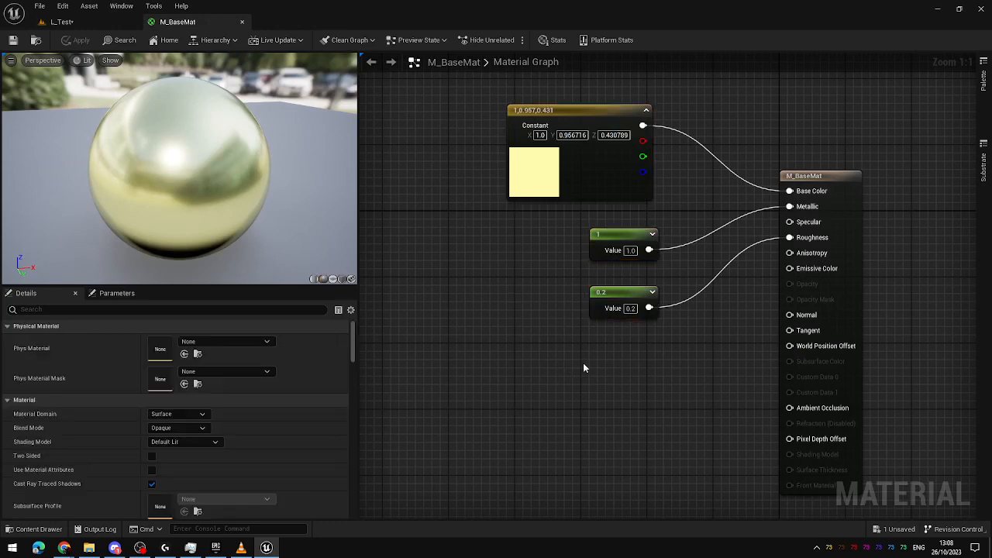
Convert the pale yellow base colour constant in M_BaseMat to a parameter named Color.
right_drag(613, 401, 676, 423)
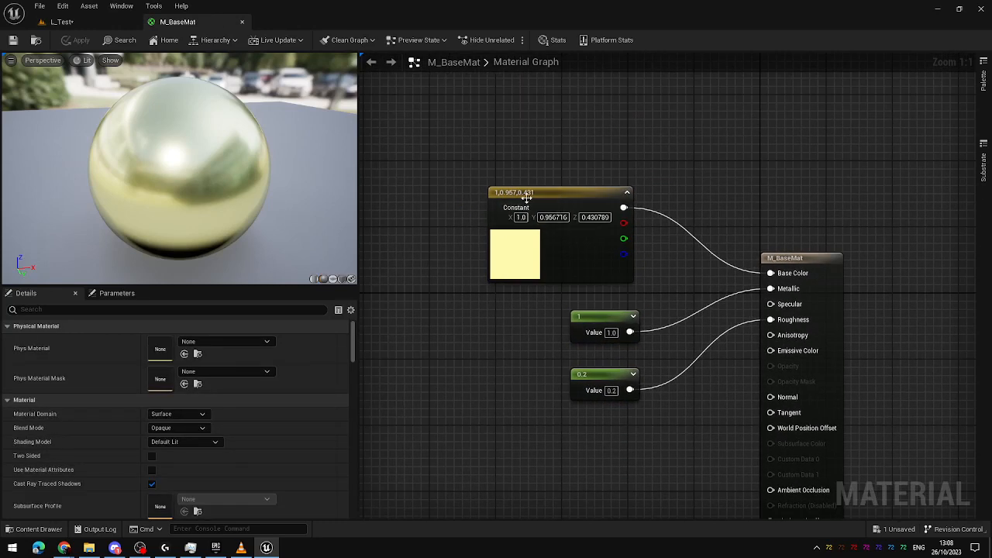
click(565, 186)
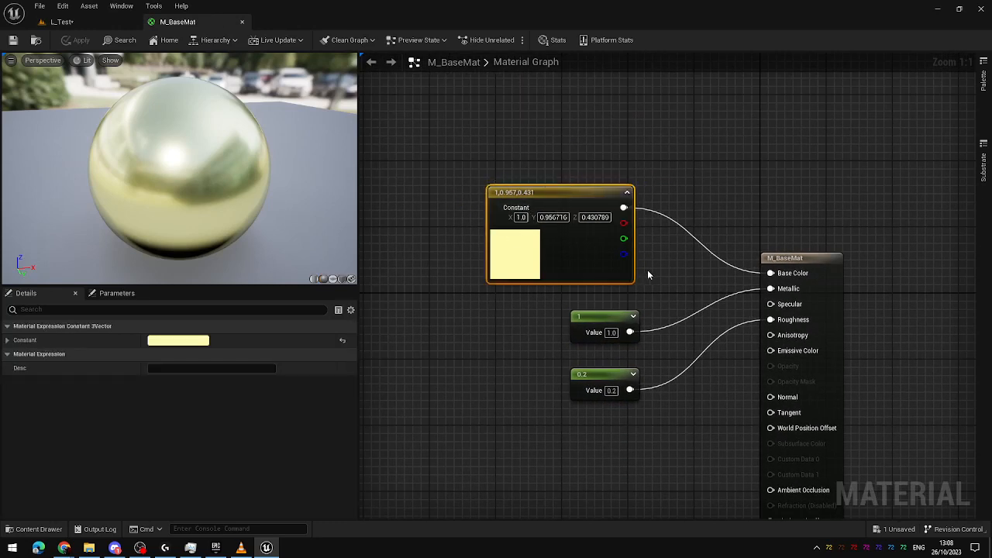
right_click(571, 199)
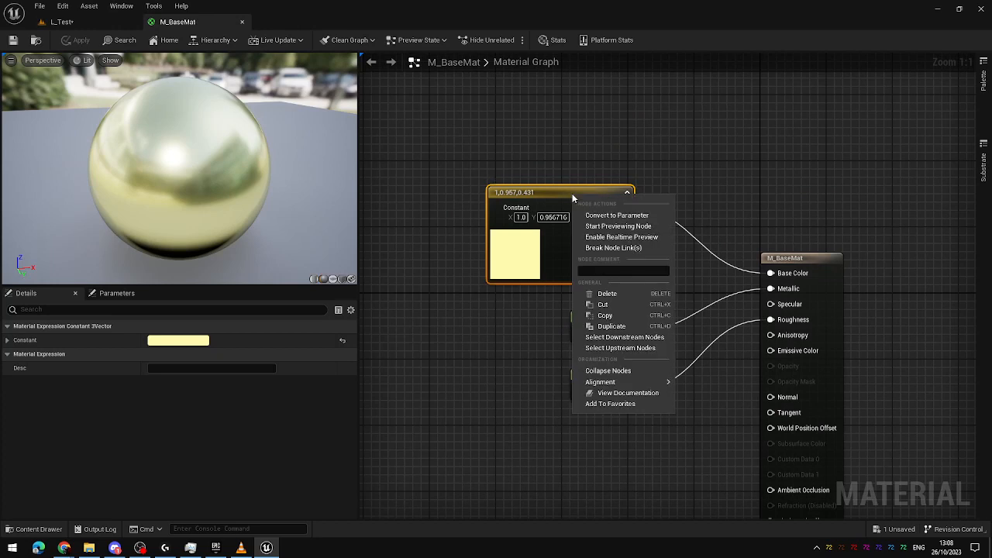
click(659, 219)
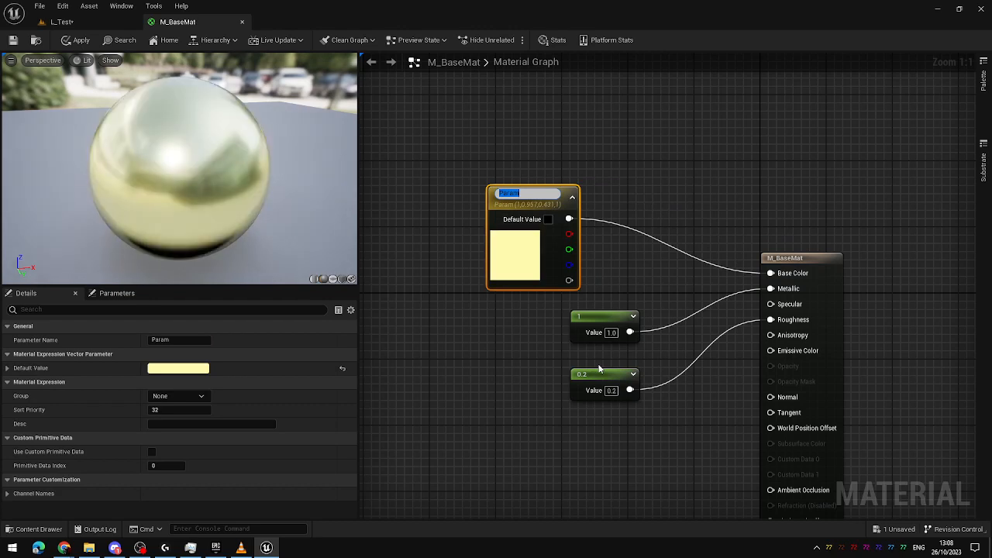
text(Color)
key(Return)
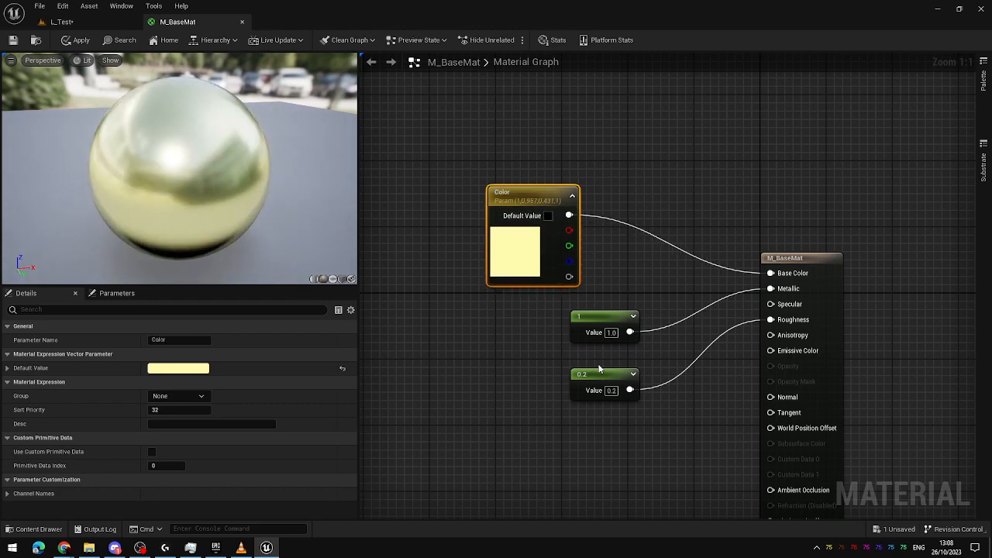
Convert the Constant node connected to Metallic into a parameter named Metal.
right_drag(696, 377, 638, 300)
click(566, 238)
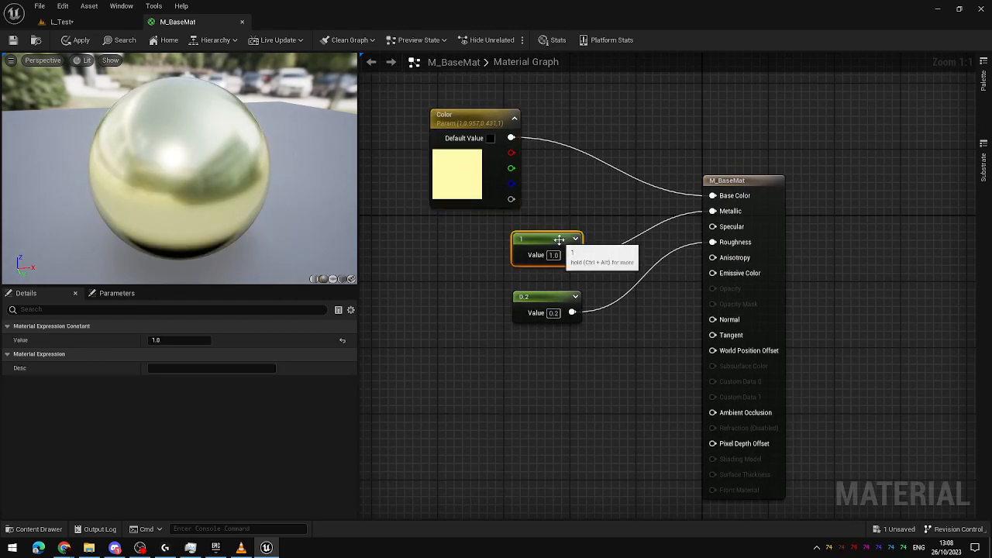
right_click(551, 242)
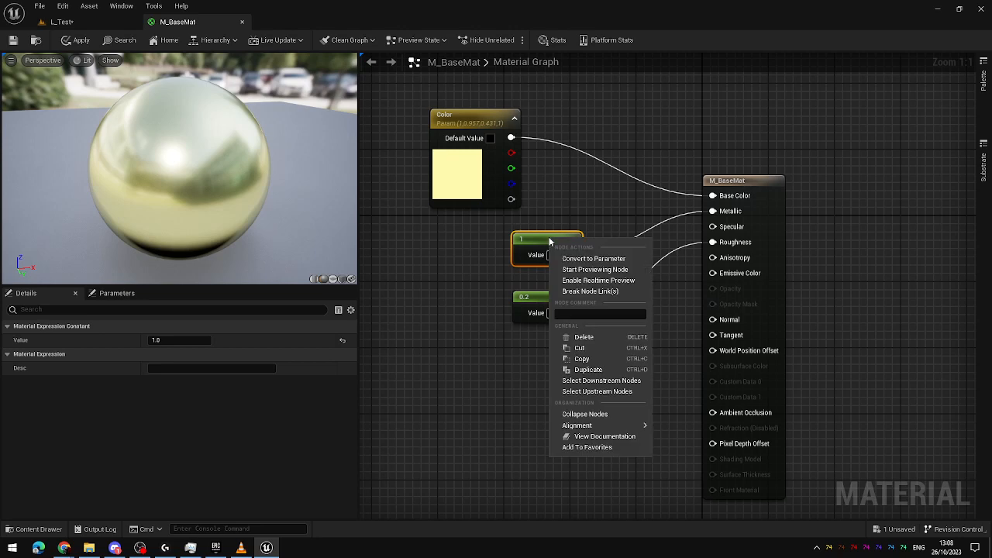
click(605, 260)
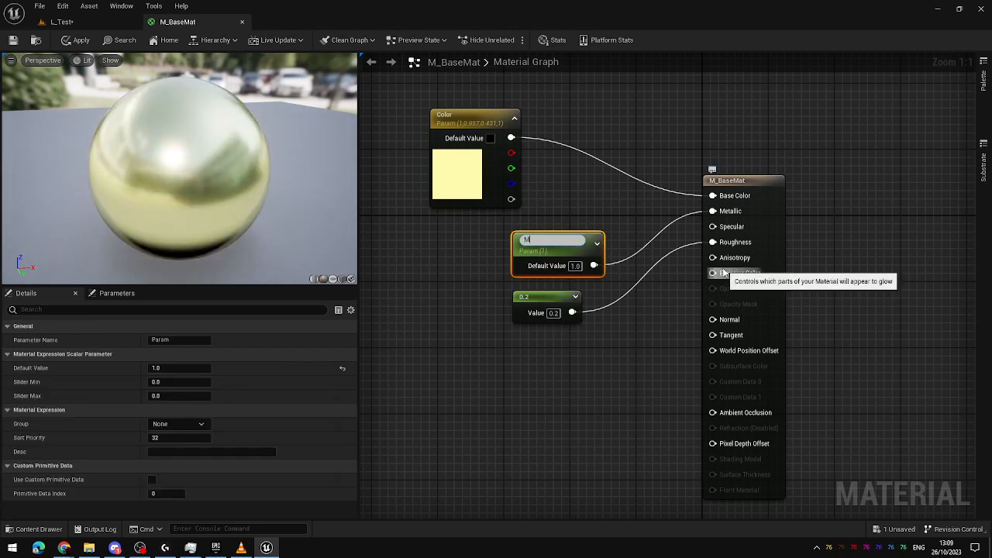
key(Return)
Convert the 0.2 Constant node connected to Roughness into a parameter named Rough.
click(547, 303)
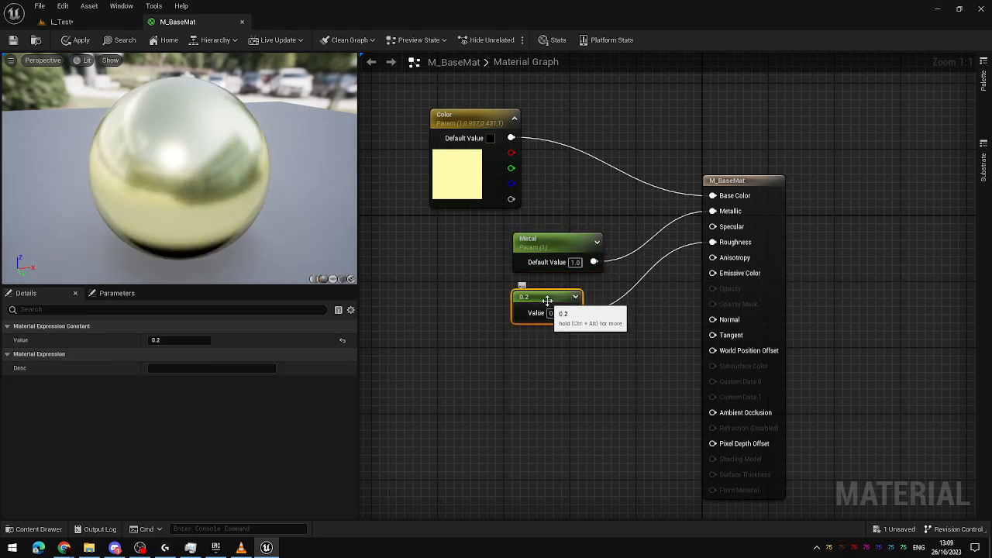
right_click(547, 305)
click(591, 322)
text(Ro)
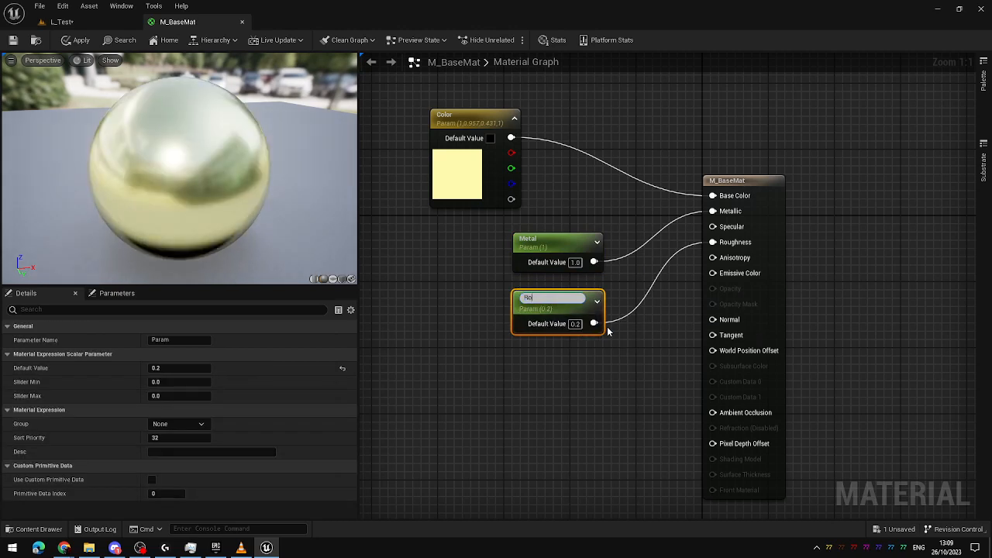
text(ugh)
key(Return)
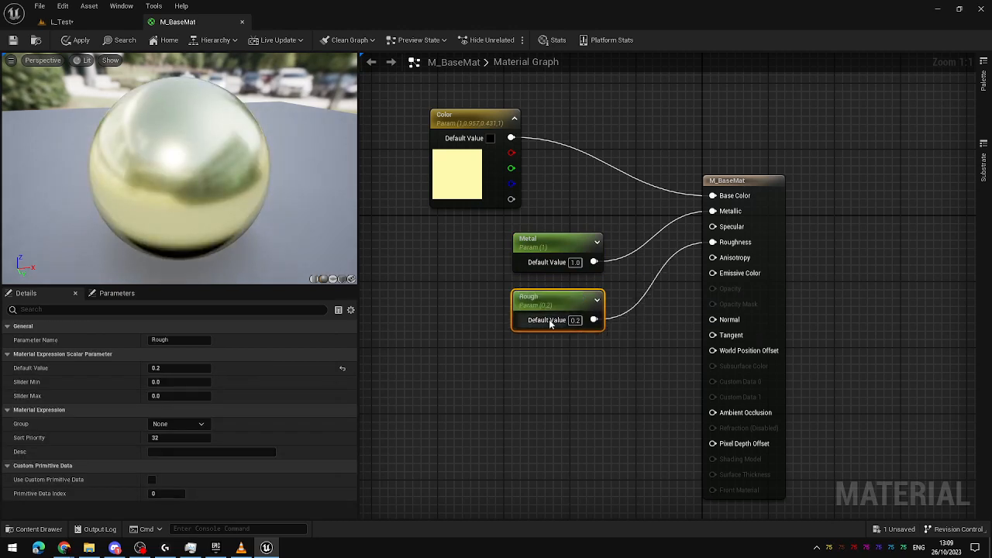
Apply and save the M_BaseMat changes along with the L_Test level, and close the material's editor.
right_drag(625, 205, 642, 235)
click(13, 40)
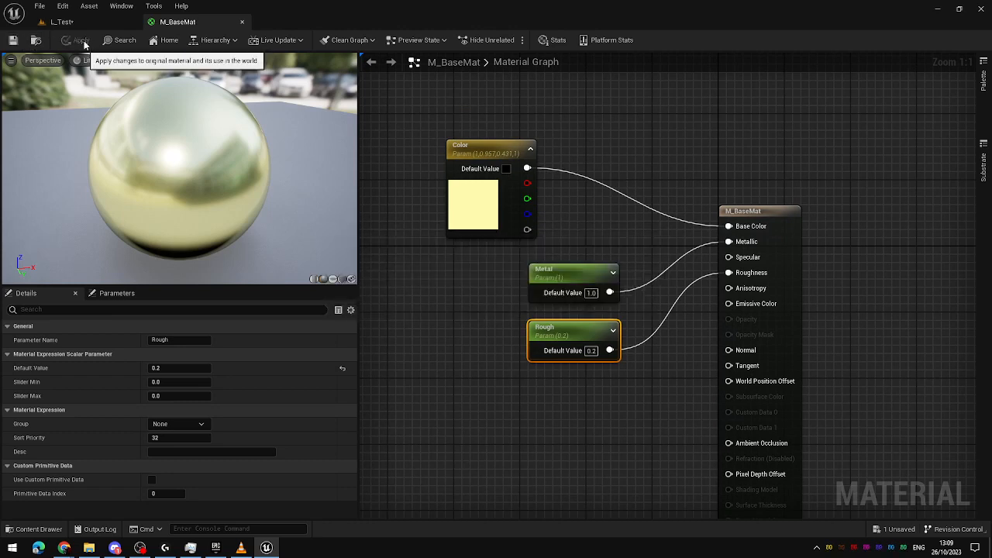
click(62, 21)
key(ctrl+s)
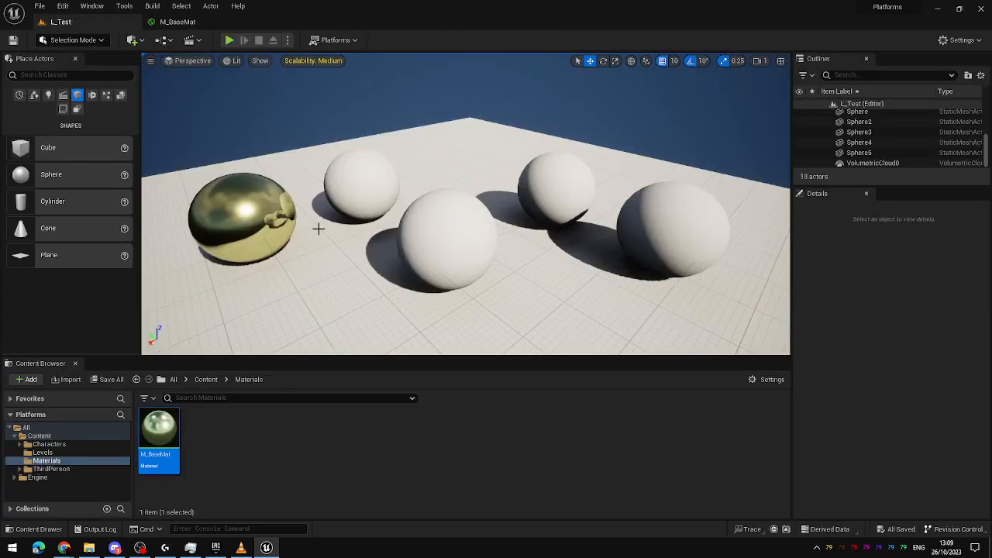
click(296, 423)
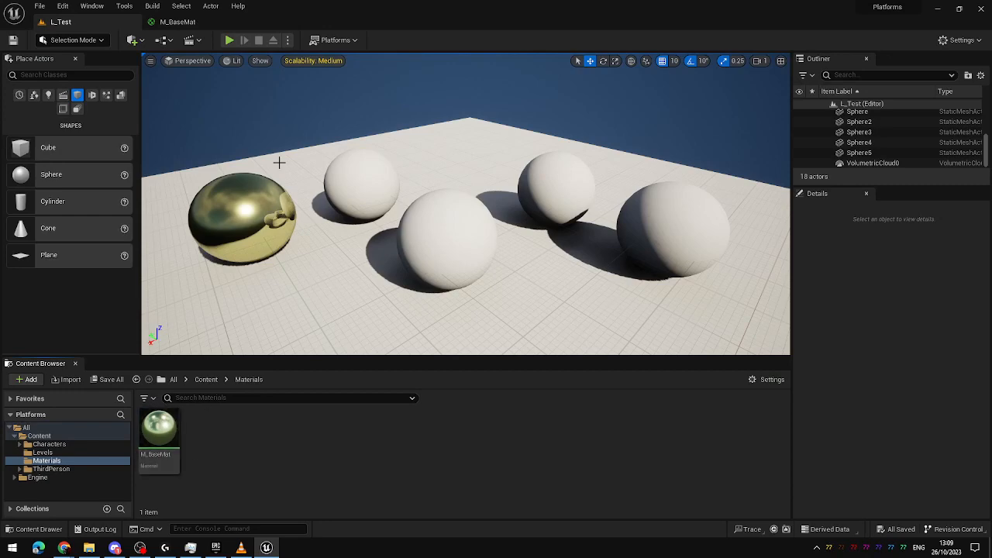
right_drag(374, 288, 364, 288)
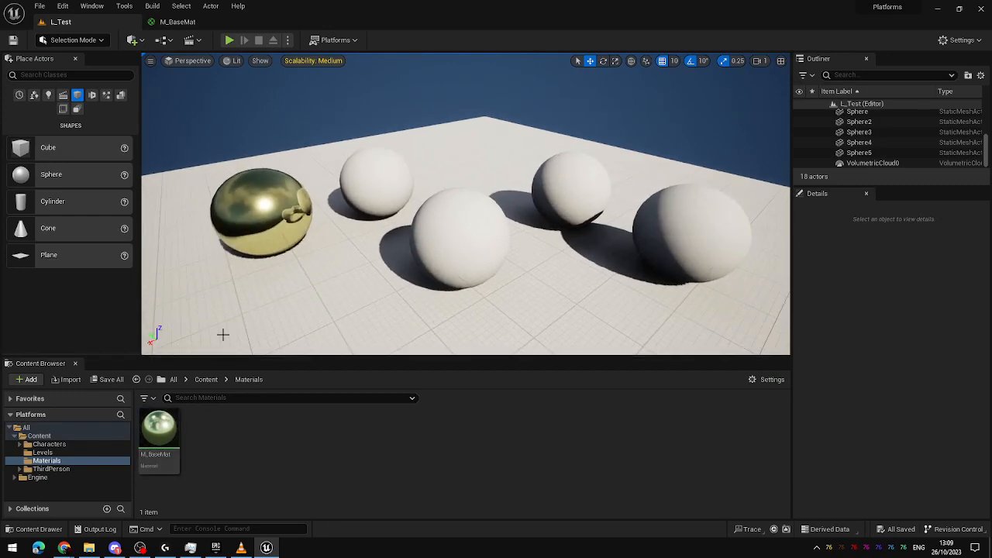
click(204, 22)
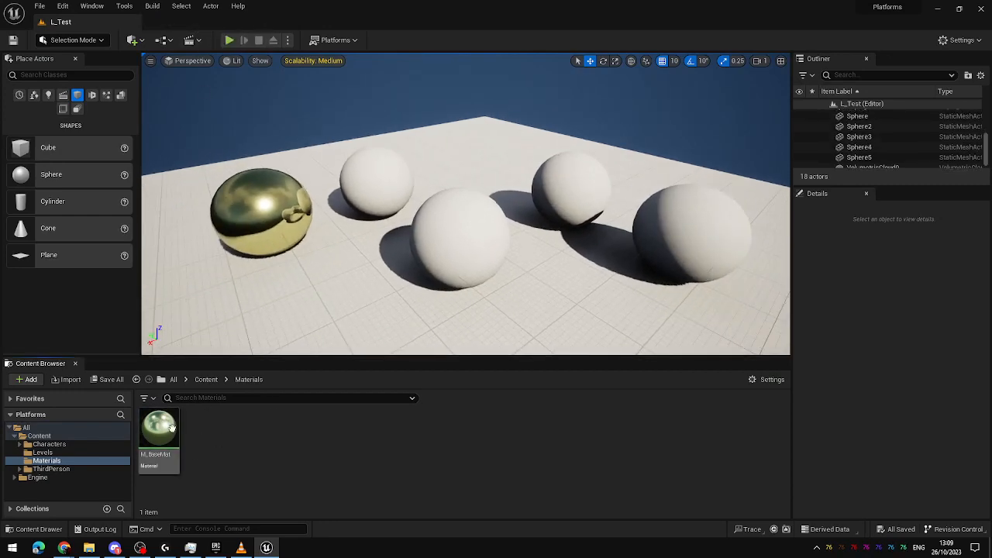
Create a material instance of M_BaseMat in the Materials folder, keeping the default name M_BaseMat_Inst.
click(169, 431)
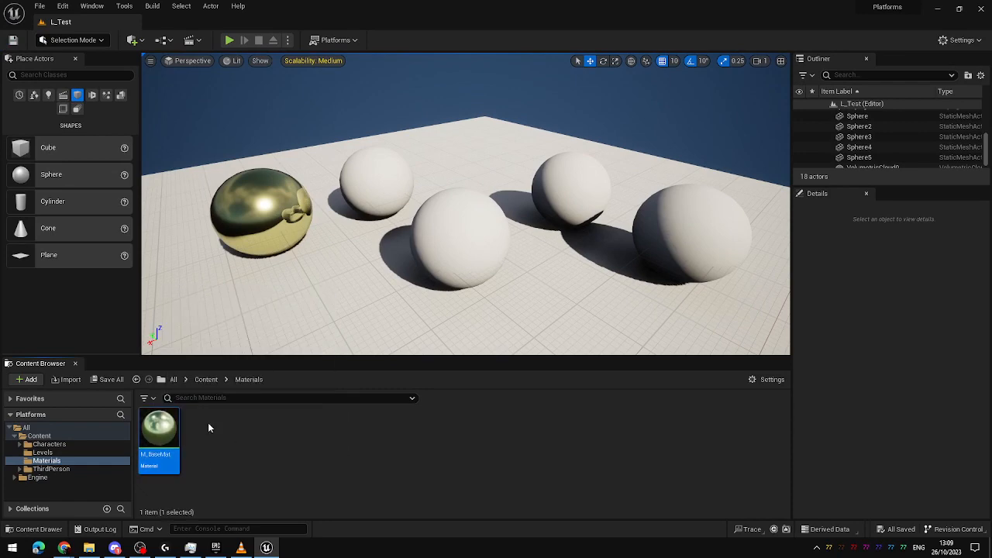
right_click(167, 444)
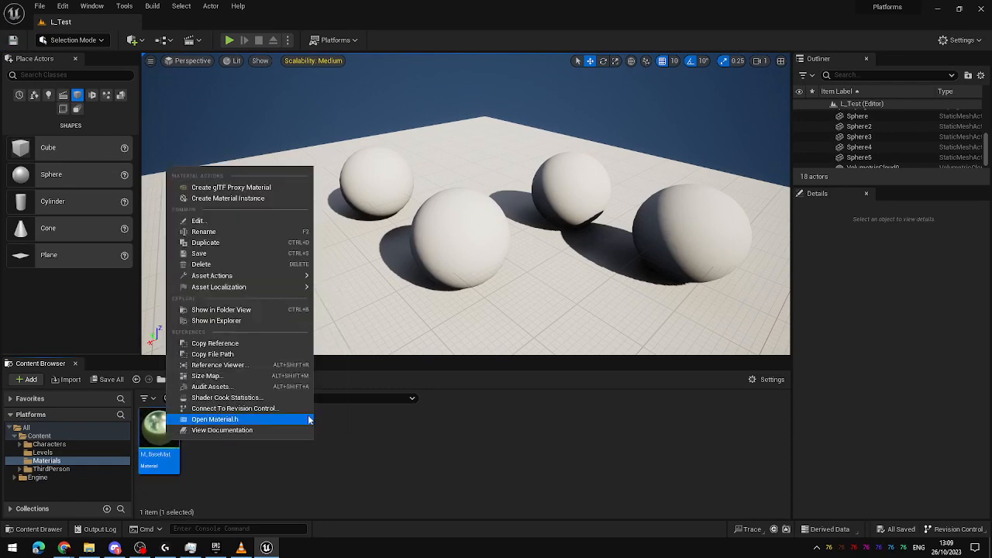
click(263, 199)
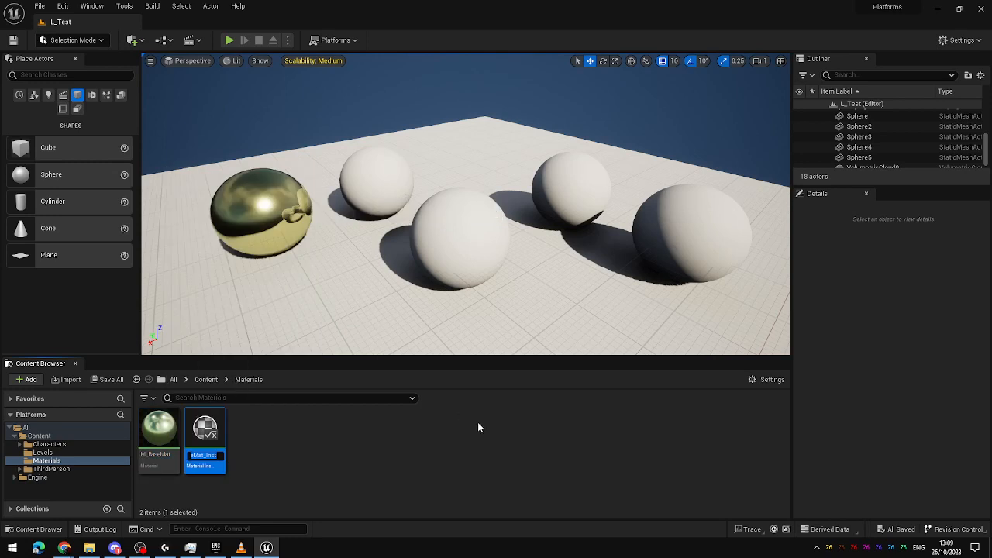
key(Return)
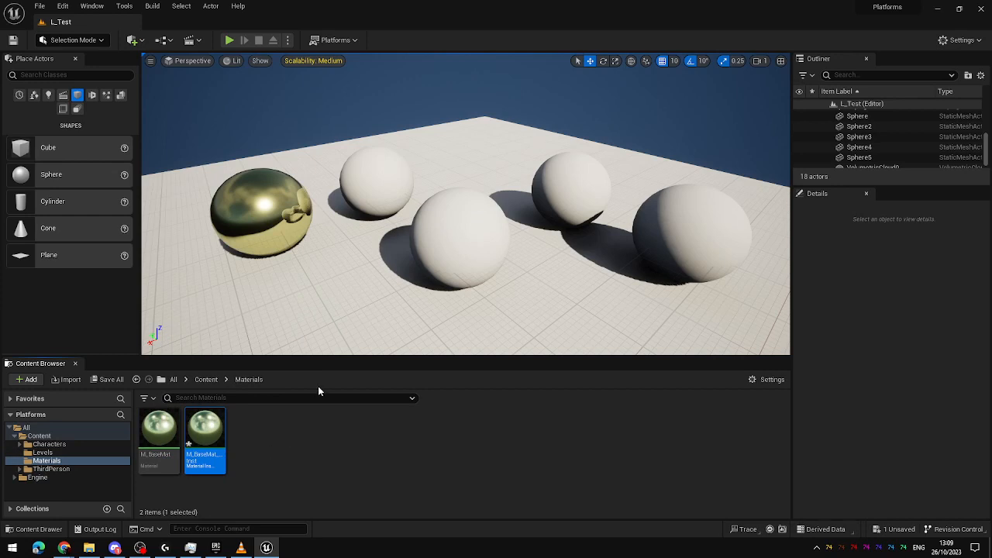
Open M_BaseMat_Inst and arrange its window beside the level's spheres, with the parameter details wide enough to read.
double_click(212, 435)
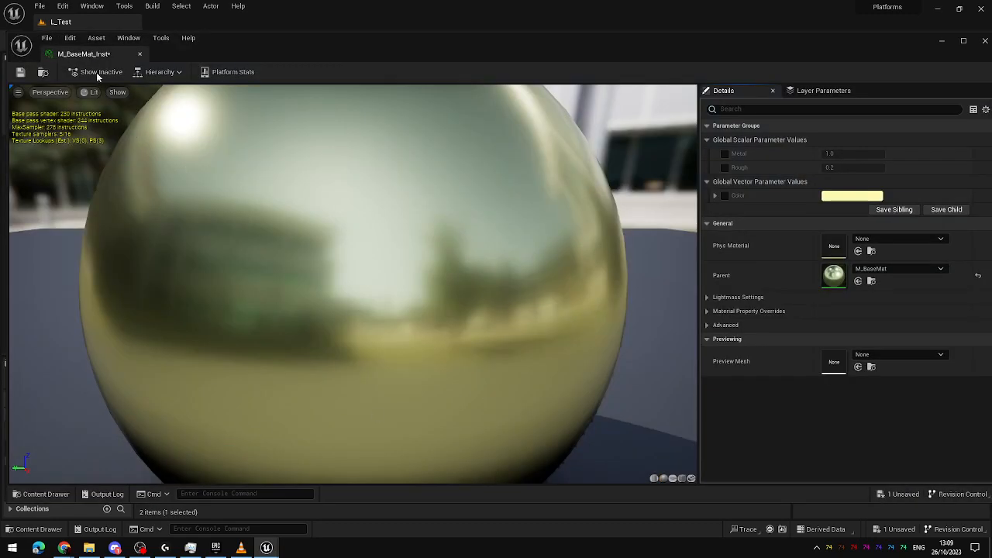
drag(112, 57, 526, 124)
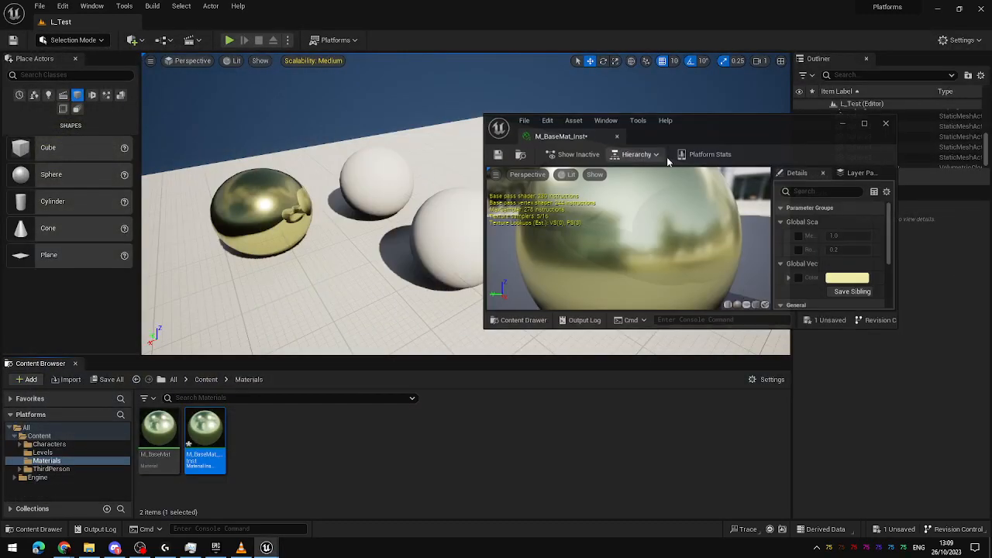
click(761, 331)
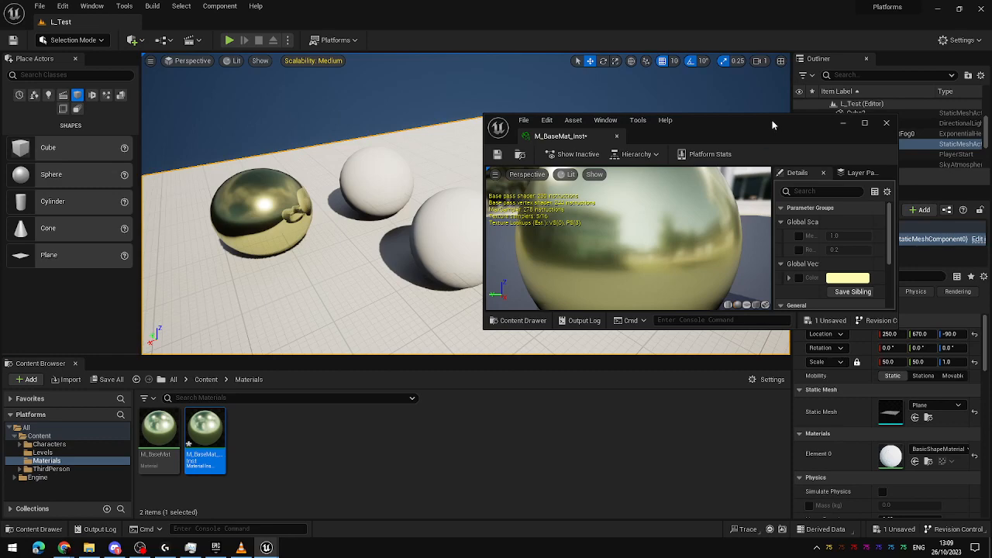
drag(759, 115, 768, 42)
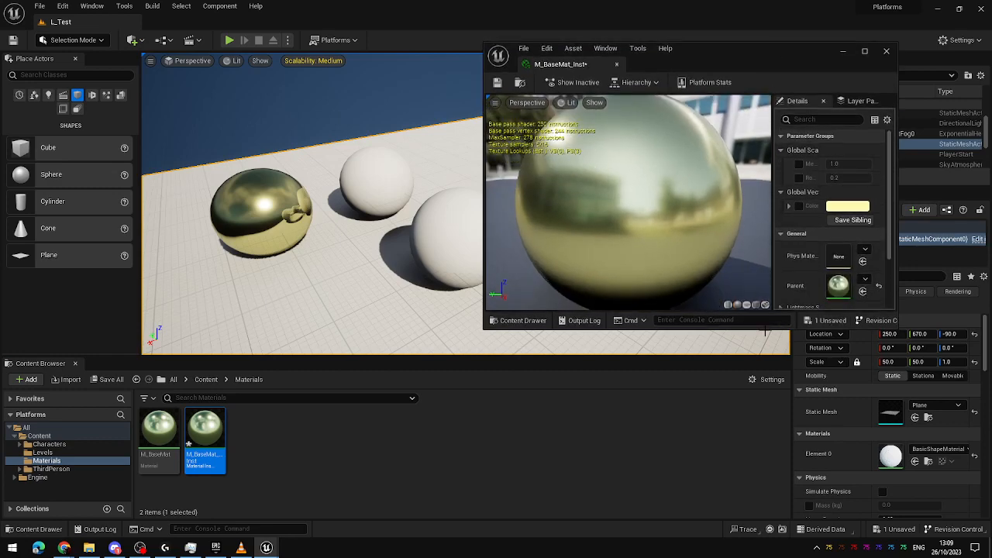
drag(767, 327, 764, 500)
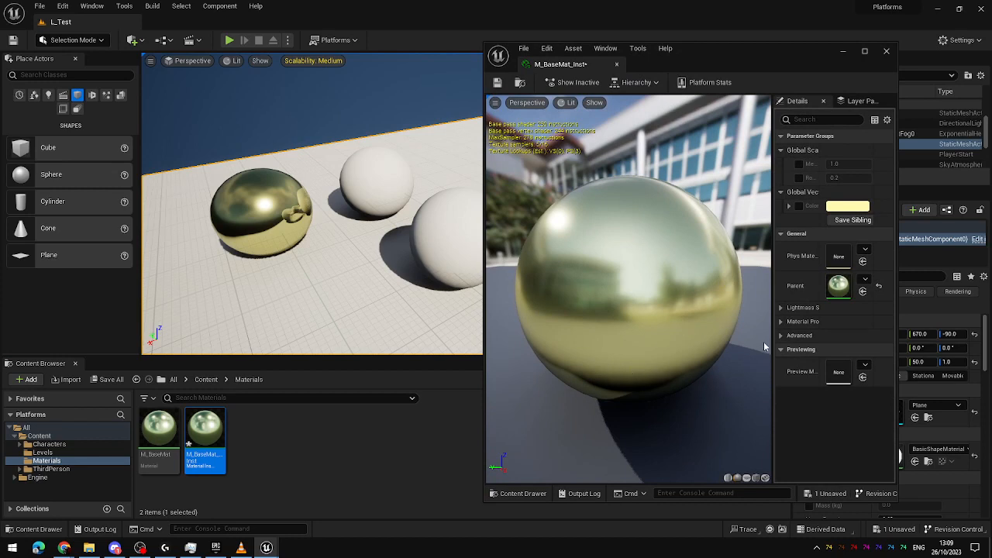
drag(772, 298, 736, 285)
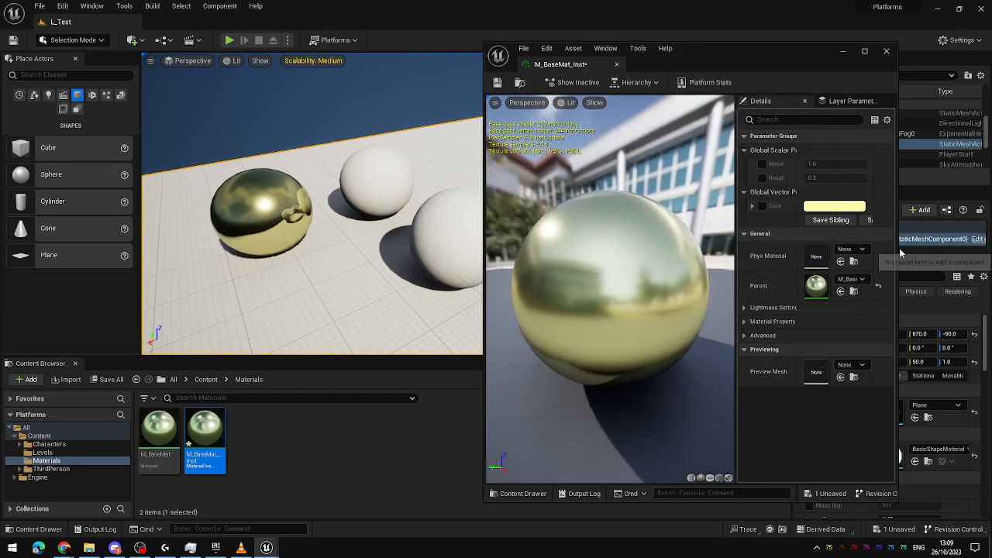
drag(896, 266, 980, 276)
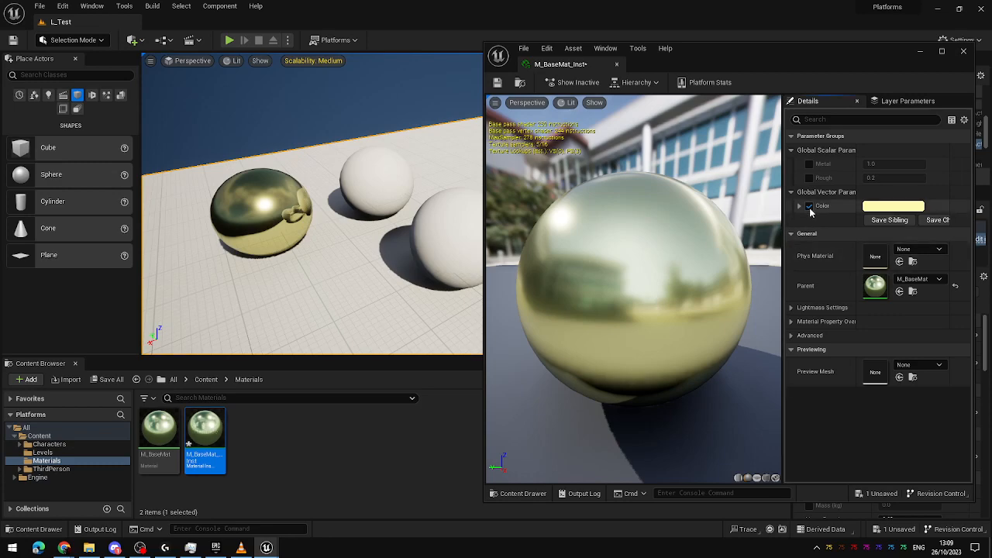
Override the Color parameter of M_BaseMat_Inst with a light cyan, hex sRGB A3FEFFFF.
click(886, 206)
drag(722, 304, 688, 292)
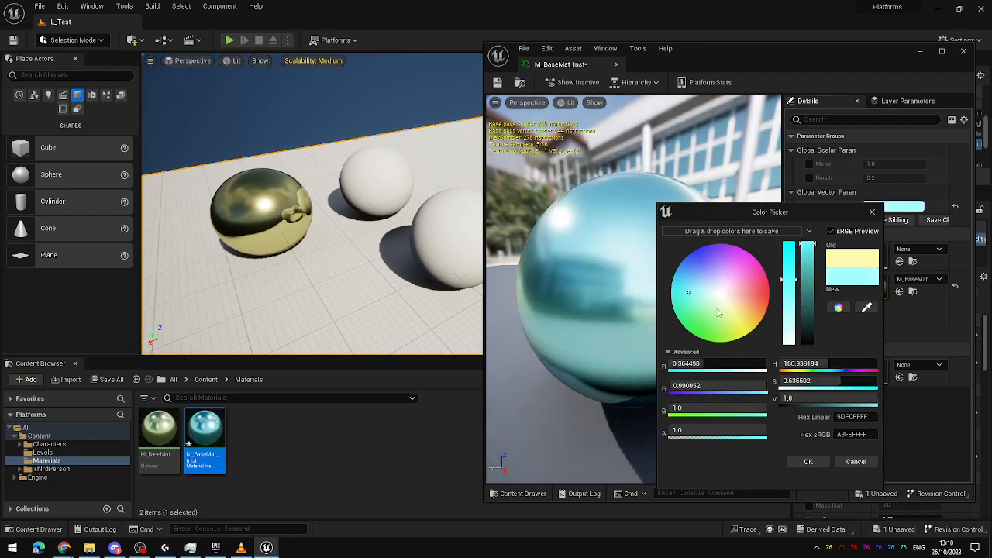
click(817, 462)
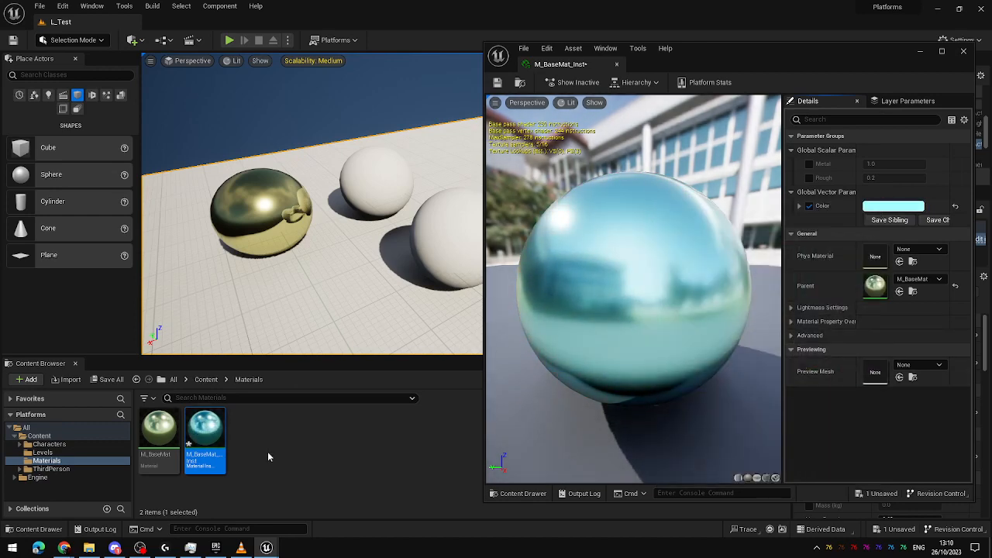
Override the scalar parameters of M_BaseMat_Inst, setting Metal to 0 and Rough to 0.1.
click(809, 164)
click(811, 178)
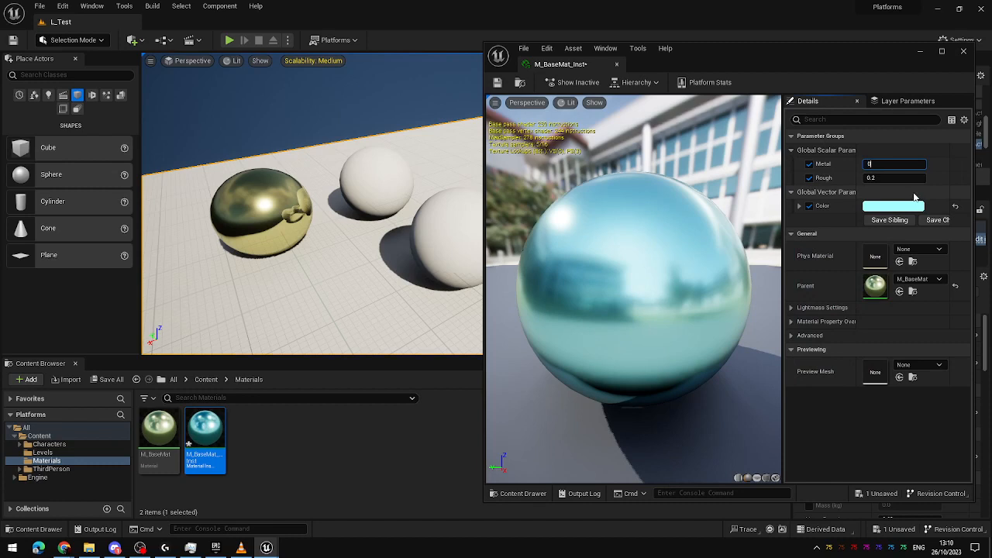
key(Return)
click(889, 178)
text(0)
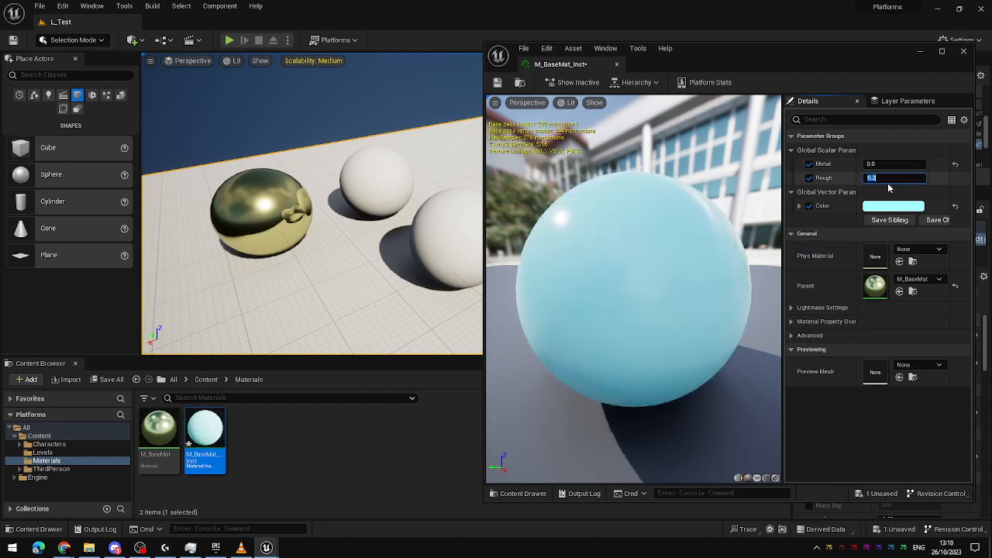
text(0.1)
key(Return)
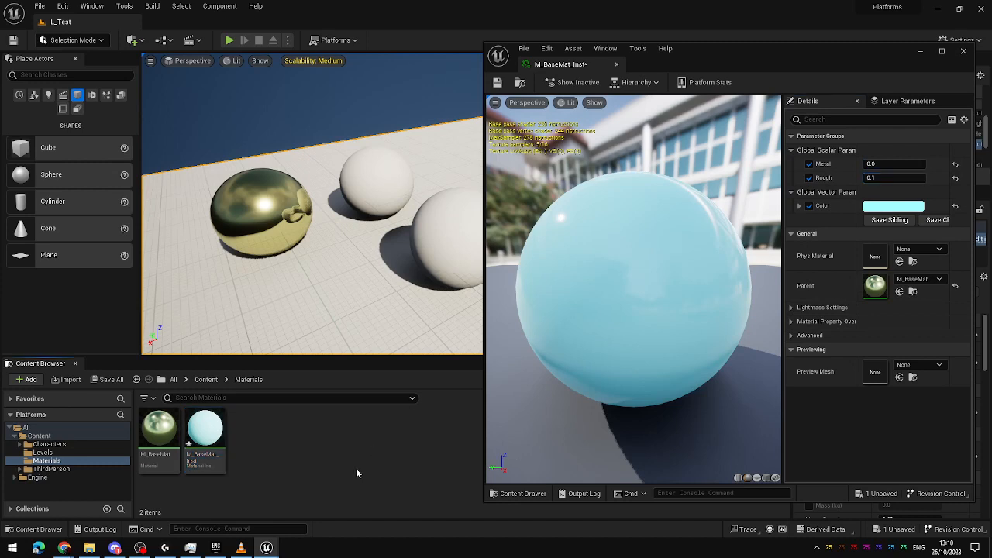
Apply M_BaseMat_Inst to the white sphere behind the gold one and inspect it up close.
drag(206, 434, 371, 207)
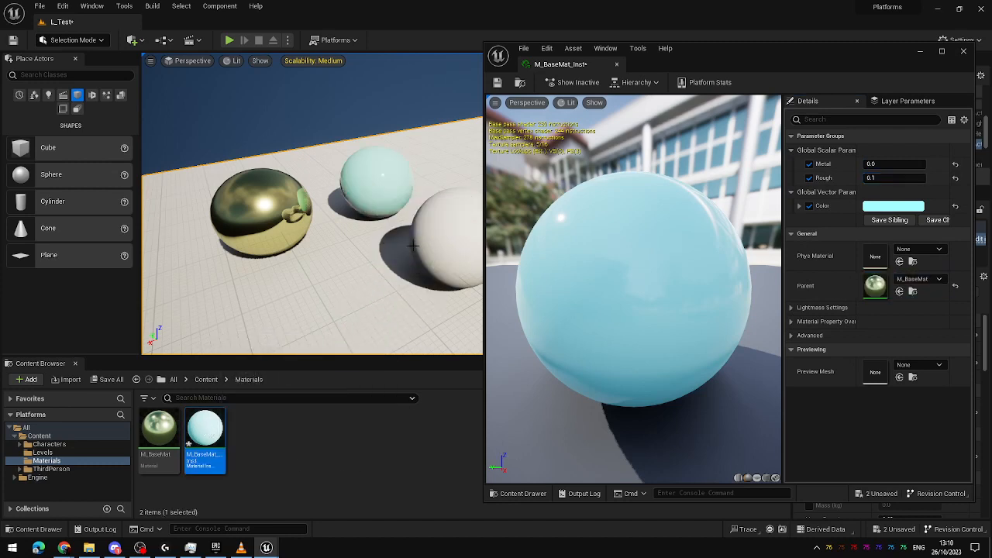
key(w)
mouse_move(413, 246)
right_down()
mouse_move(422, 238)
mouse_move(411, 244)
mouse_move(465, 251)
mouse_move(403, 267)
mouse_move(387, 263)
mouse_move(410, 252)
mouse_move(397, 246)
right_up()
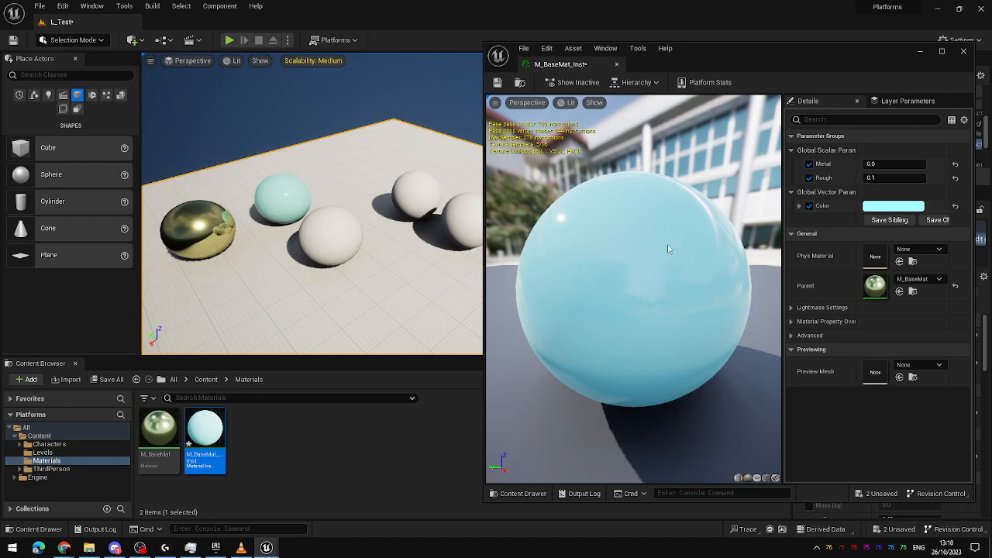
mouse_move(370, 257)
right_down()
mouse_move(341, 258)
mouse_move(363, 257)
mouse_move(378, 241)
right_up()
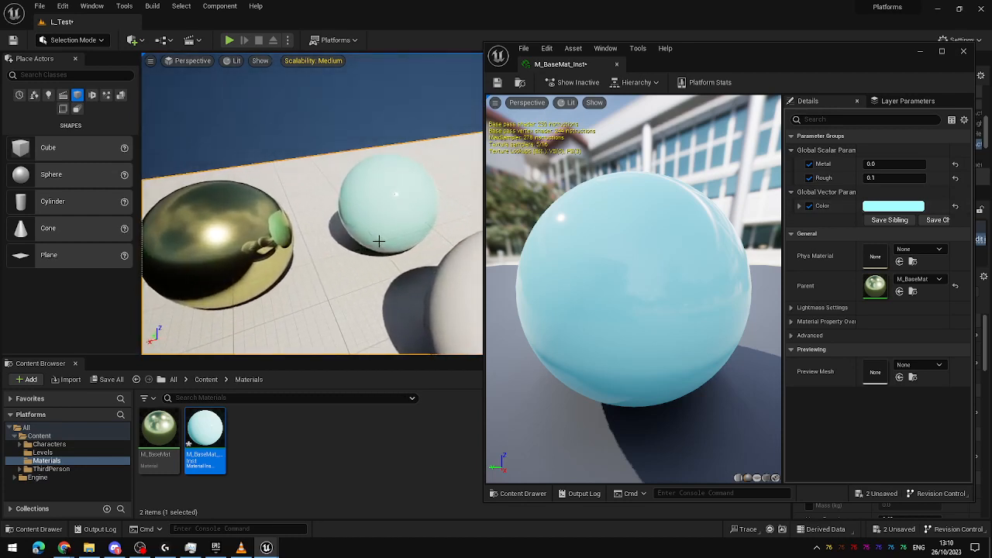
Change the Color parameter of M_BaseMat_Inst to a light pink, hex sRGB F6A6FFFF.
click(901, 207)
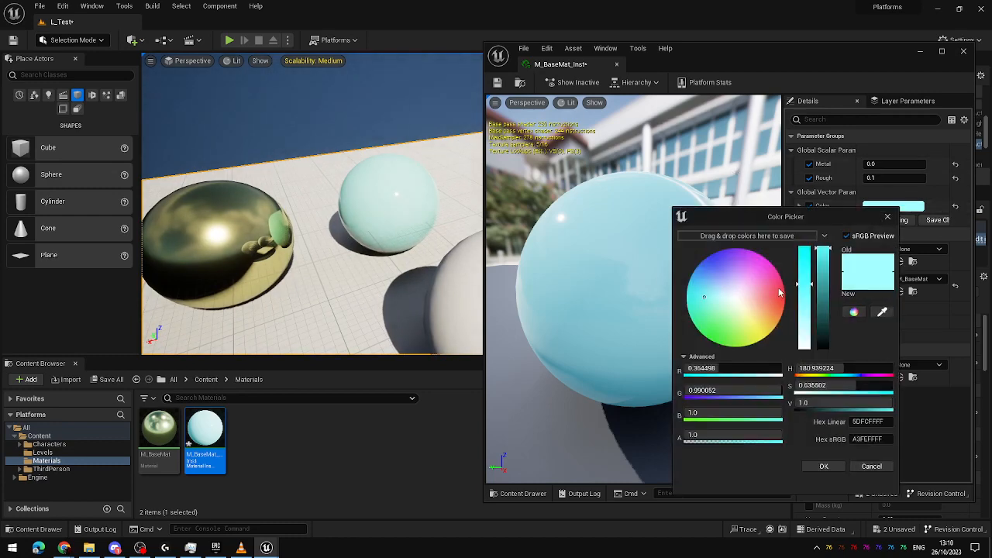
drag(738, 303, 748, 271)
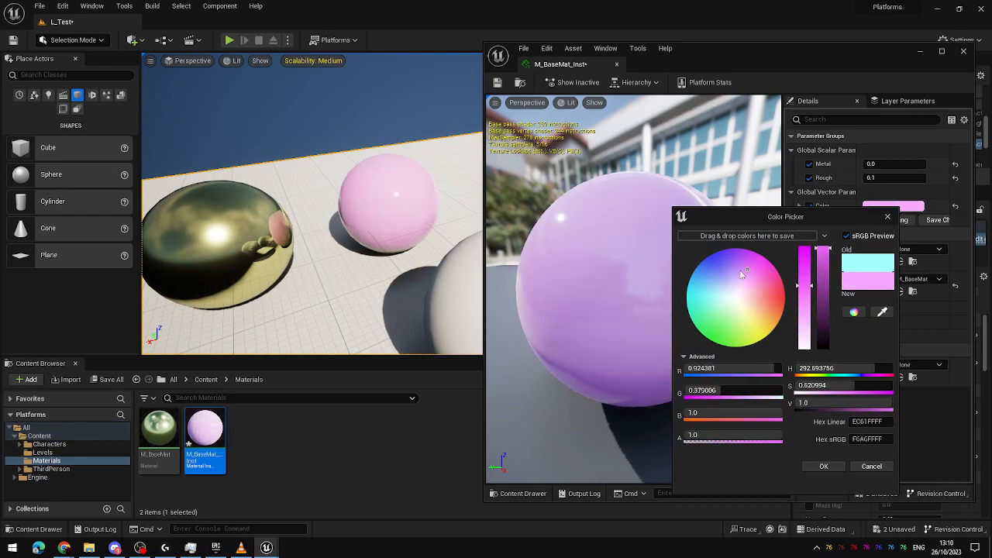
click(824, 466)
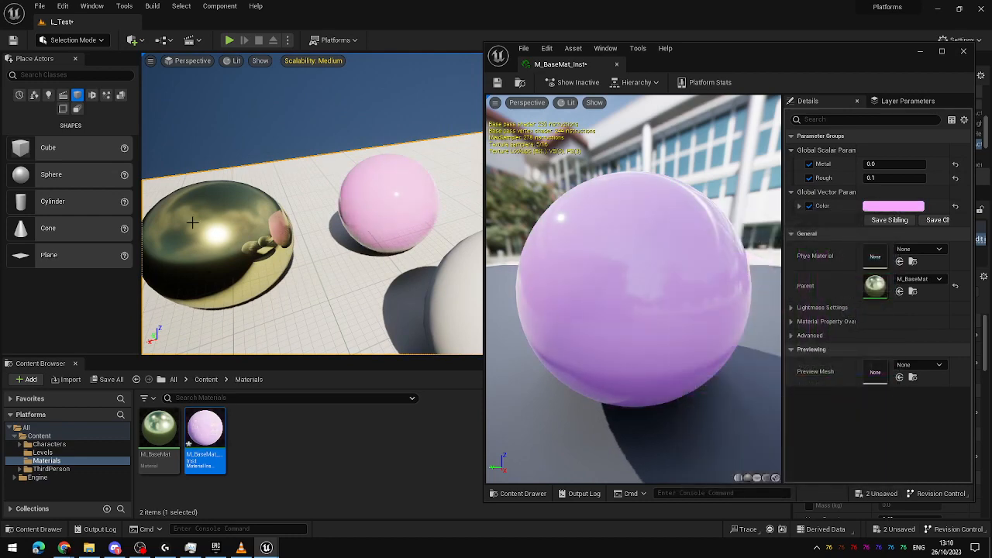
Close M_BaseMat_Inst, set the Color parameter's default in M_BaseMat to red, hex sRGB FF2A00FF, and apply the change.
double_click(158, 428)
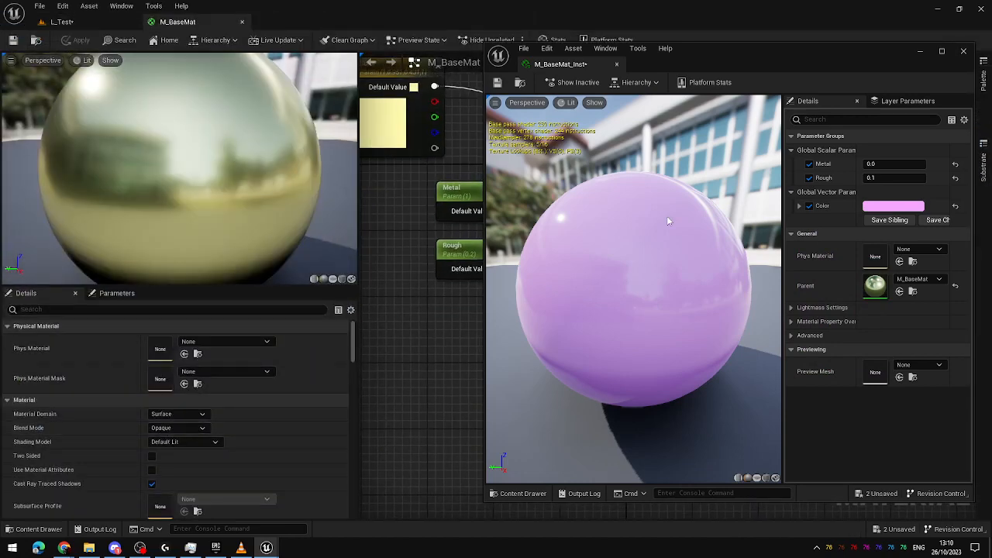
click(619, 65)
right_drag(540, 300, 730, 442)
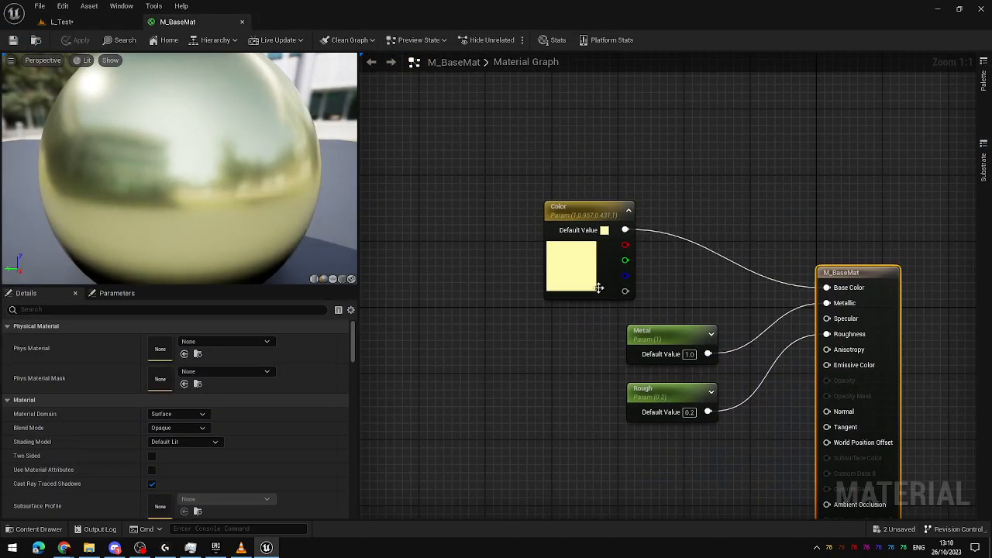
click(592, 287)
double_click(587, 287)
drag(667, 371, 702, 353)
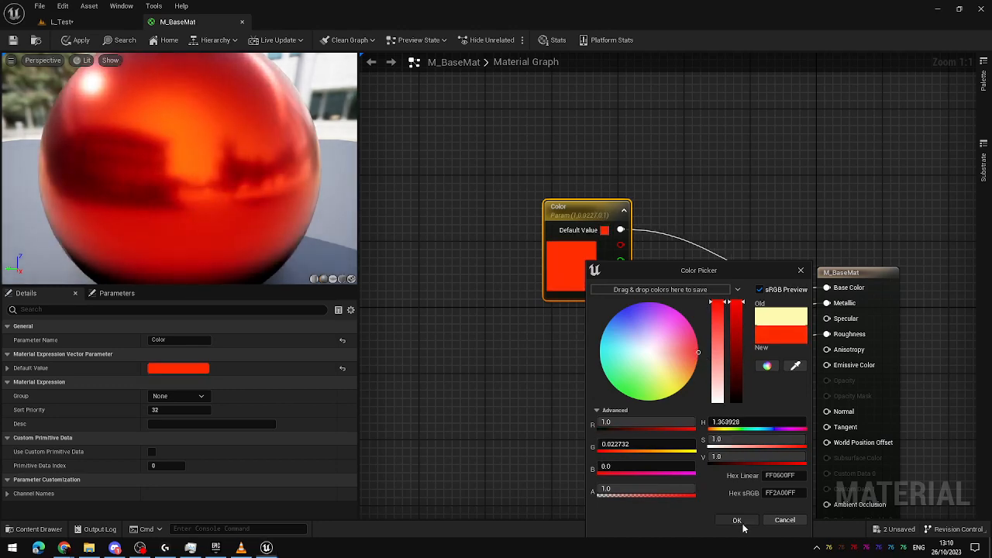
click(736, 519)
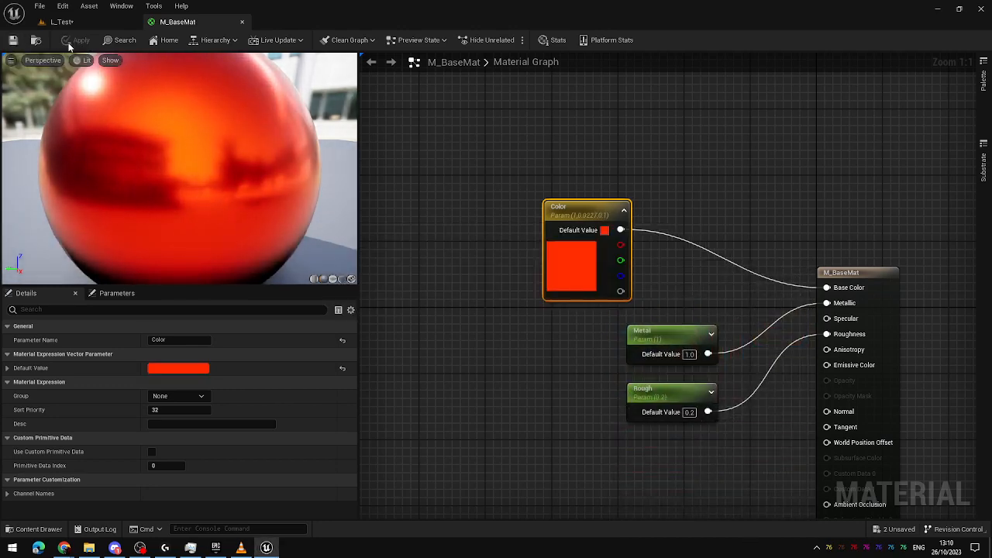
Compare the M_BaseMat sphere with the M_BaseMat_Inst sphere in the L_Test level.
click(68, 24)
mouse_move(355, 221)
right_down()
mouse_move(310, 212)
mouse_move(364, 230)
right_up()
key(s)
key(d)
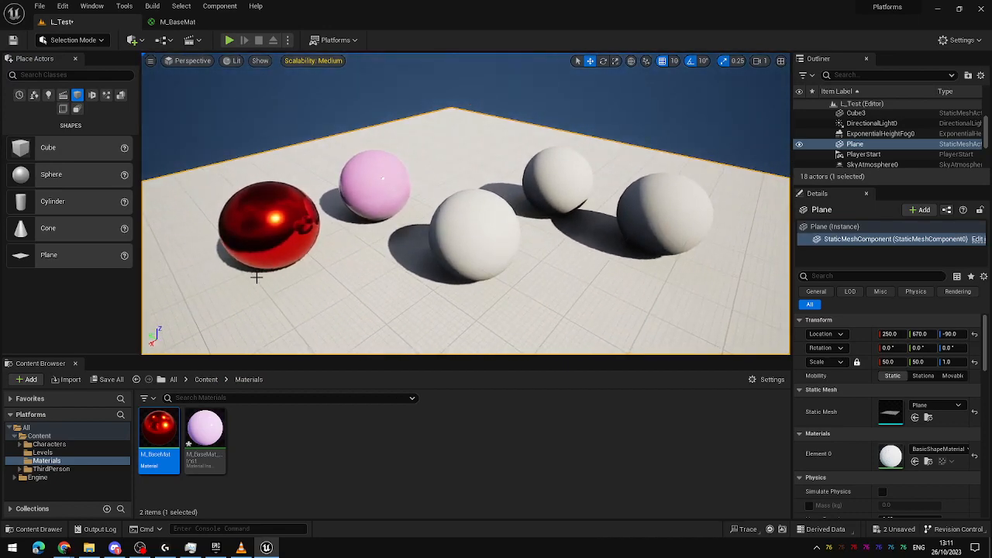
Rename the material instance M_BaseMat_Inst as M_GlossPink_Inst.
mouse_move(549, 204)
right_down()
mouse_move(538, 214)
mouse_move(541, 197)
right_up()
key(d)
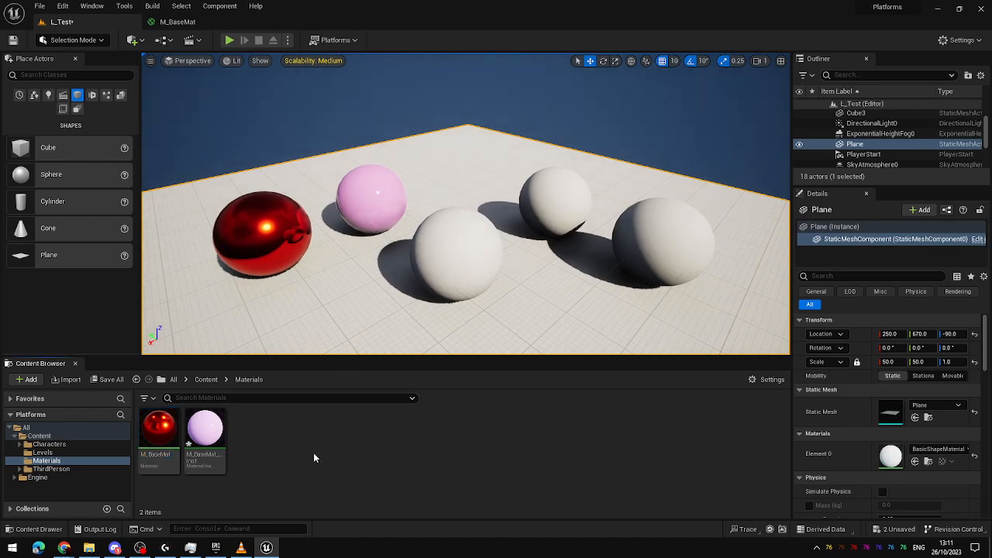
click(204, 438)
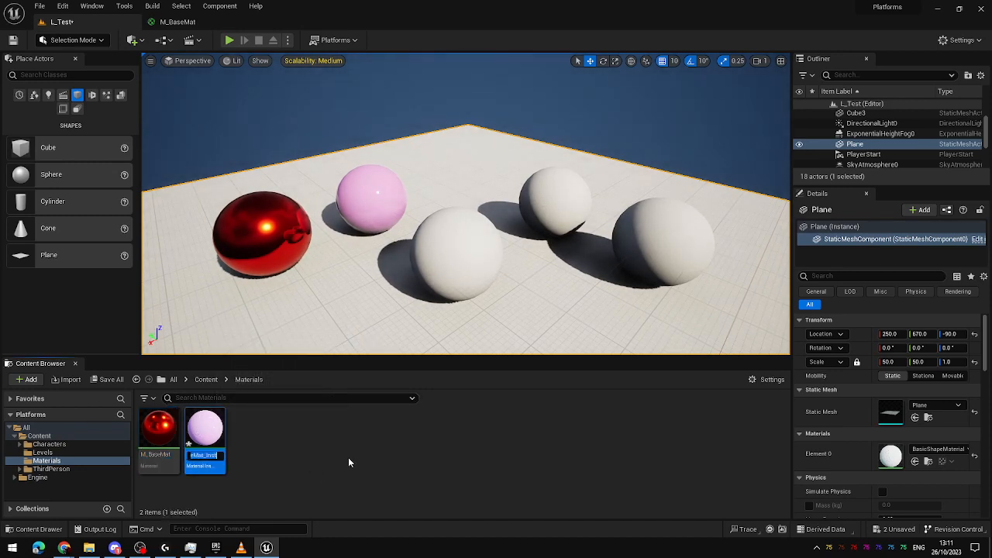
text(M_GlossPink_Inst)
key(Return)
click(348, 462)
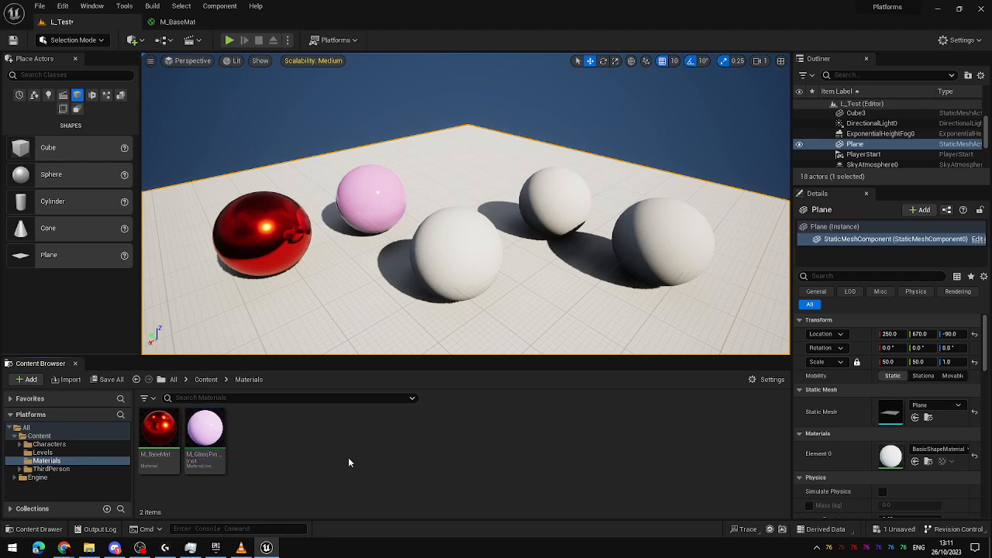
Create a new material instance from M_BaseMat and name it M_Gold_Inst.
right_click(159, 433)
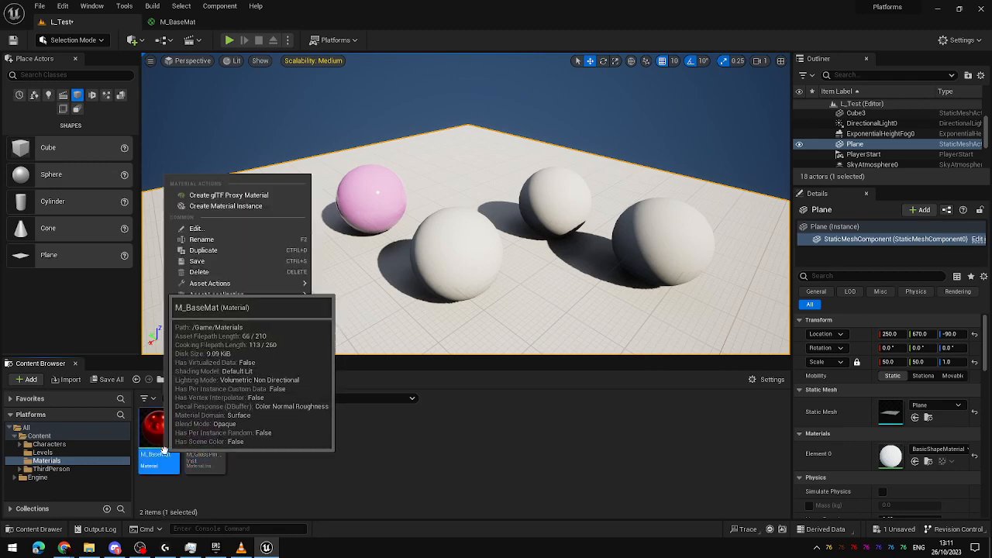
click(250, 207)
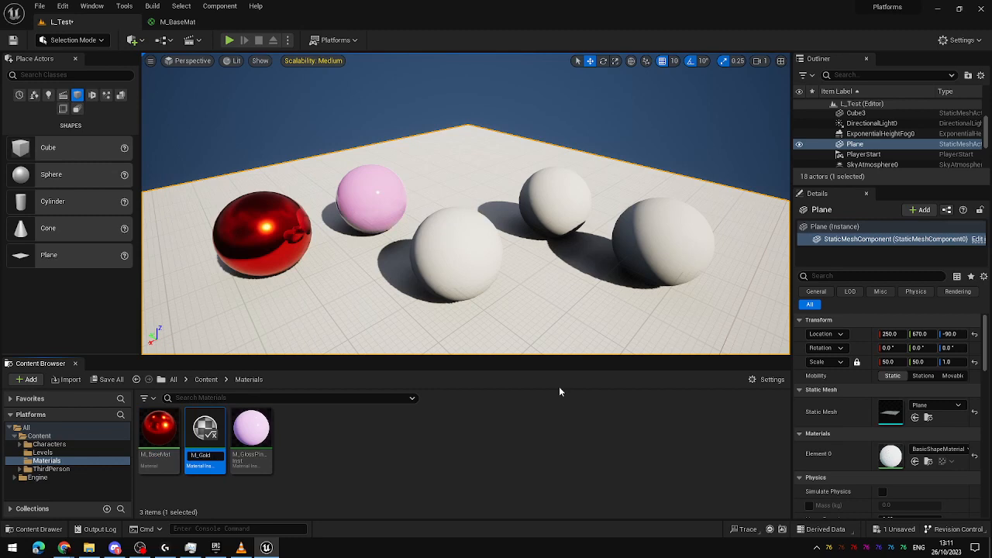
text(M_Gold_Inst)
key(Return)
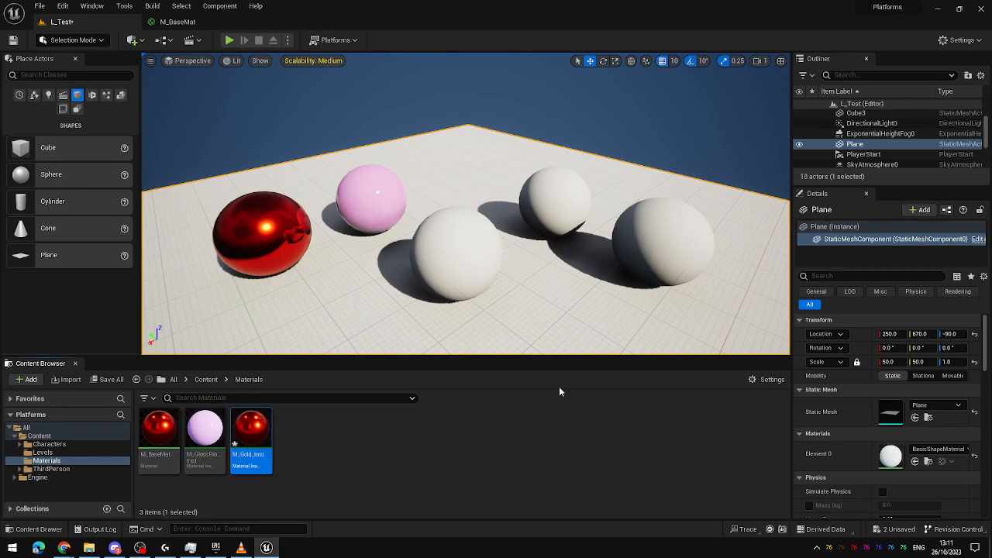
Override the Color parameter of M_Gold_Inst with a pale yellow gold.
double_click(251, 433)
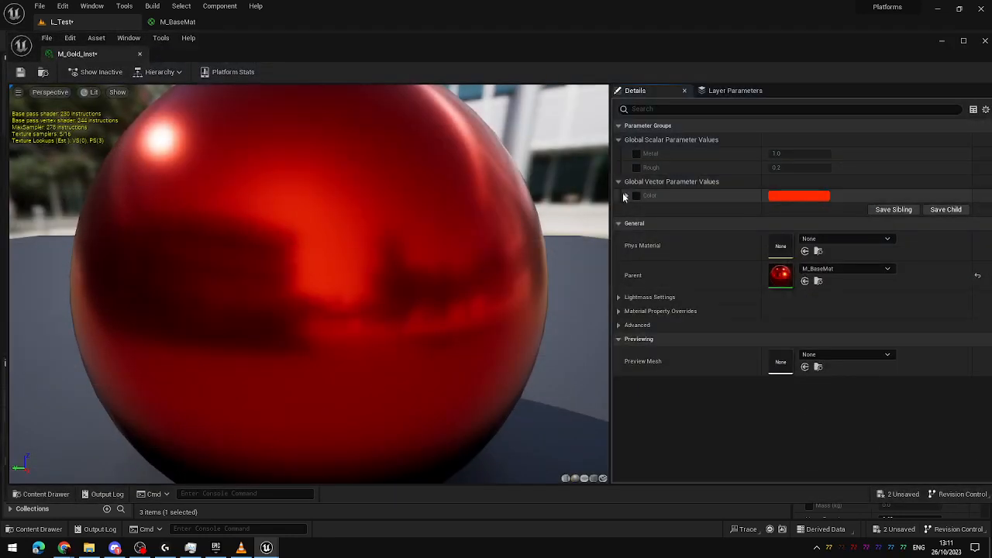
click(798, 195)
click(651, 300)
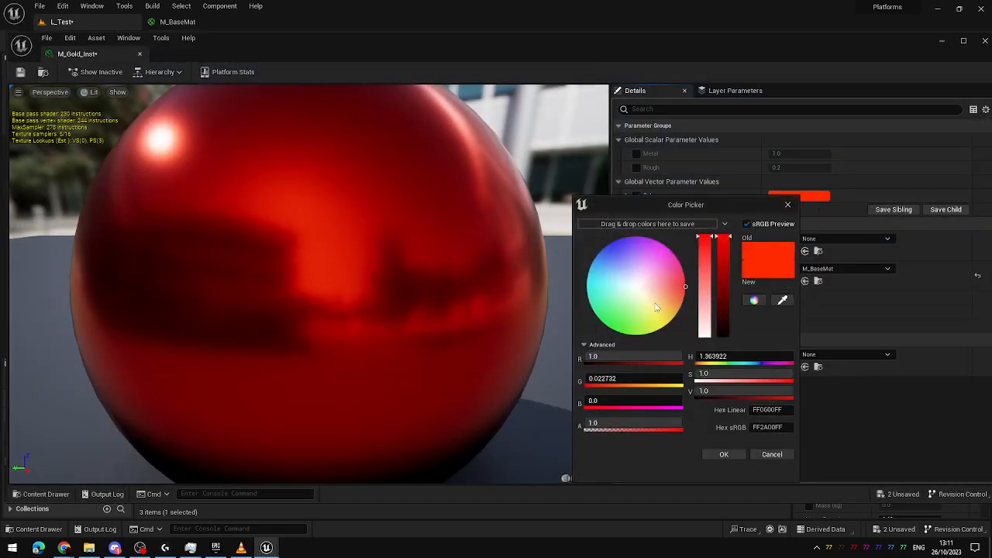
drag(652, 302, 653, 309)
click(726, 454)
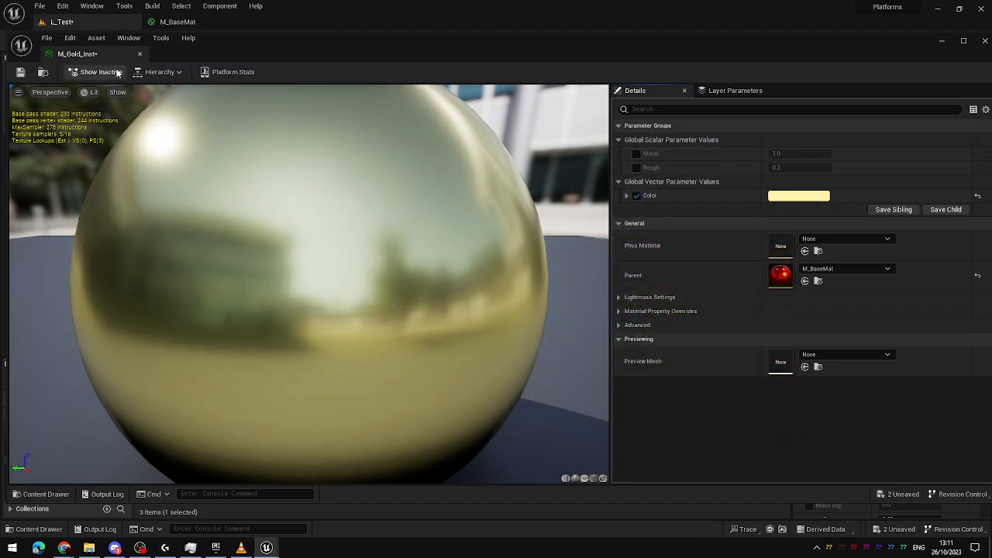
Save and close M_Gold_Inst, and apply it to the front middle white sphere in the level.
click(21, 73)
click(140, 54)
drag(241, 435, 458, 259)
right_drag(608, 293, 611, 185)
Create another material instance from M_BaseMat, keeping its default name.
click(159, 432)
right_click(159, 433)
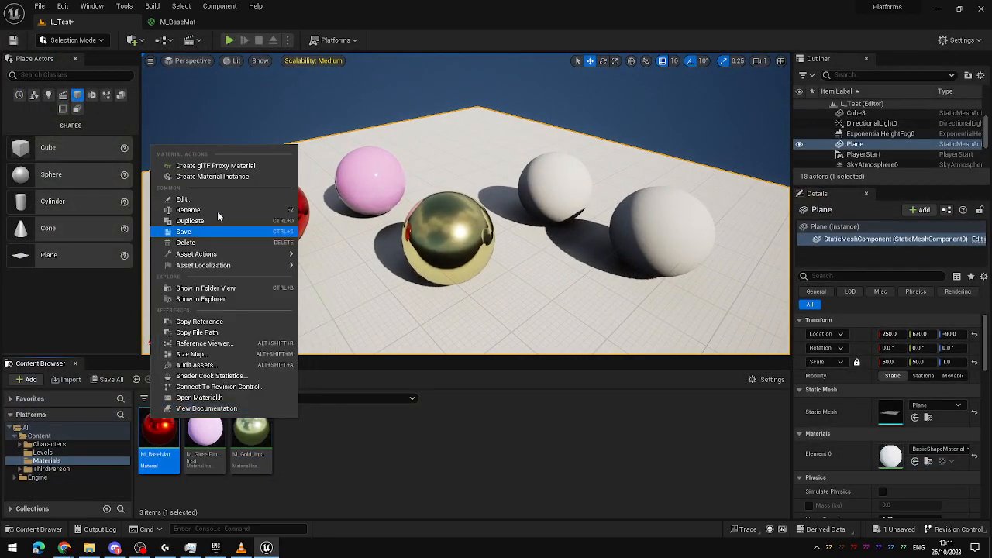
click(213, 177)
key(Return)
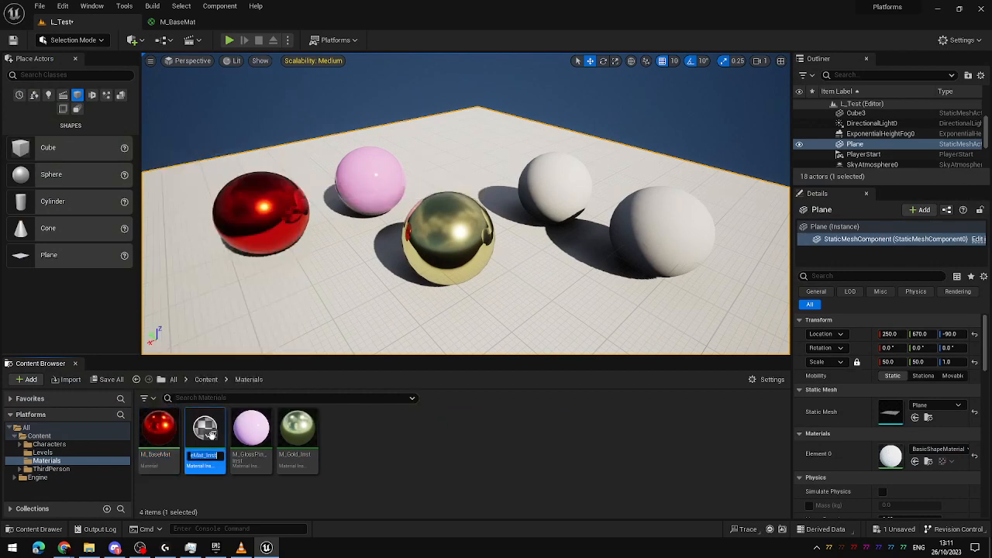
Override the scalar parameters of the new M_BaseMat_Inst, setting Metal to 0 and Rough to 0.5.
double_click(204, 434)
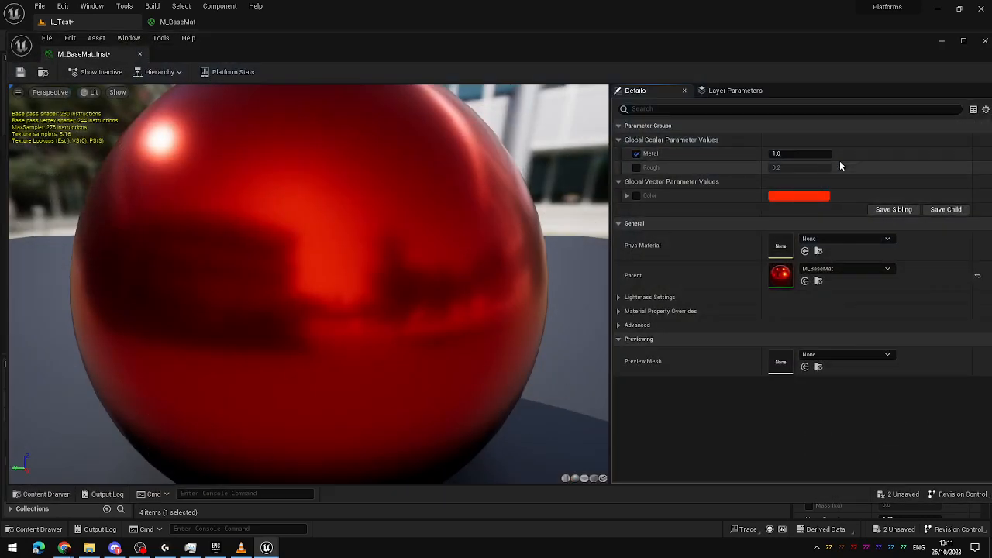
click(806, 154)
text(0)
click(636, 167)
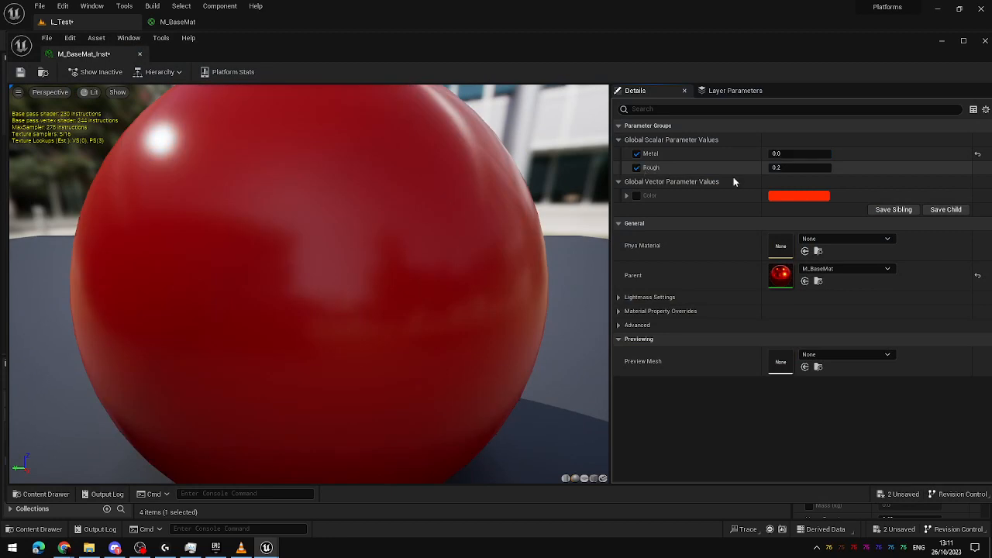
text(0.5)
key(Return)
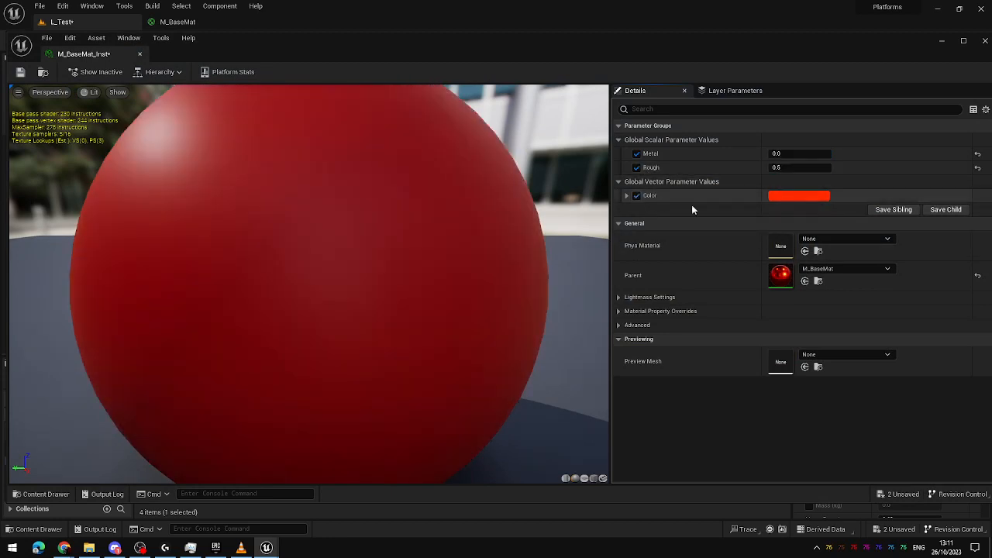
Set the Color parameter of M_BaseMat_Inst to a soft blue, hex sRGB 9293FFFF, and save and close the instance.
click(808, 197)
drag(682, 285, 642, 251)
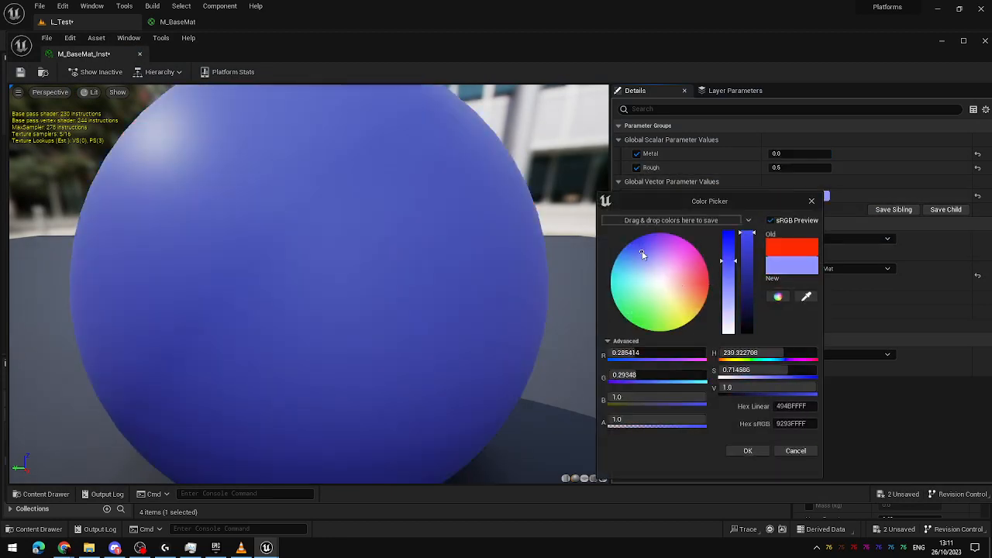
click(749, 451)
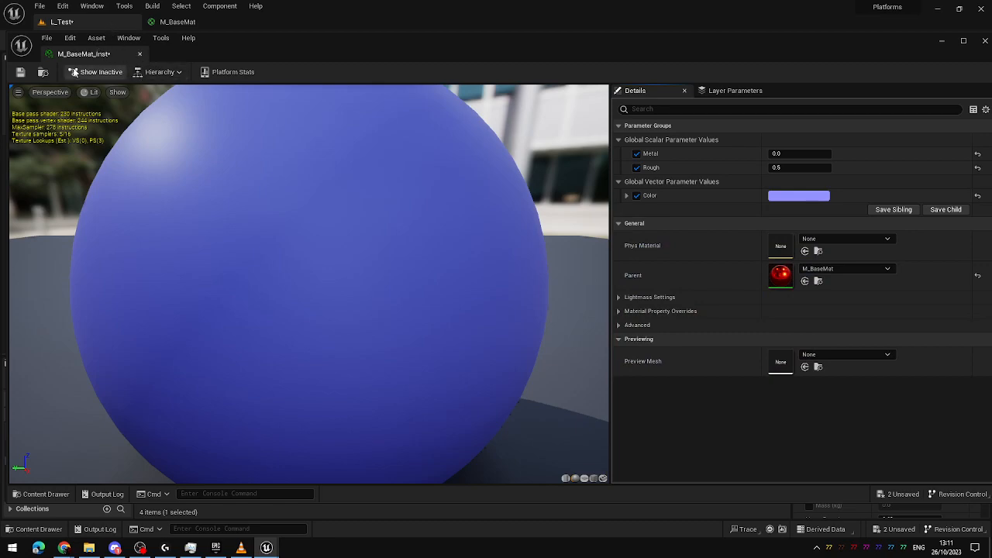
click(20, 71)
click(139, 54)
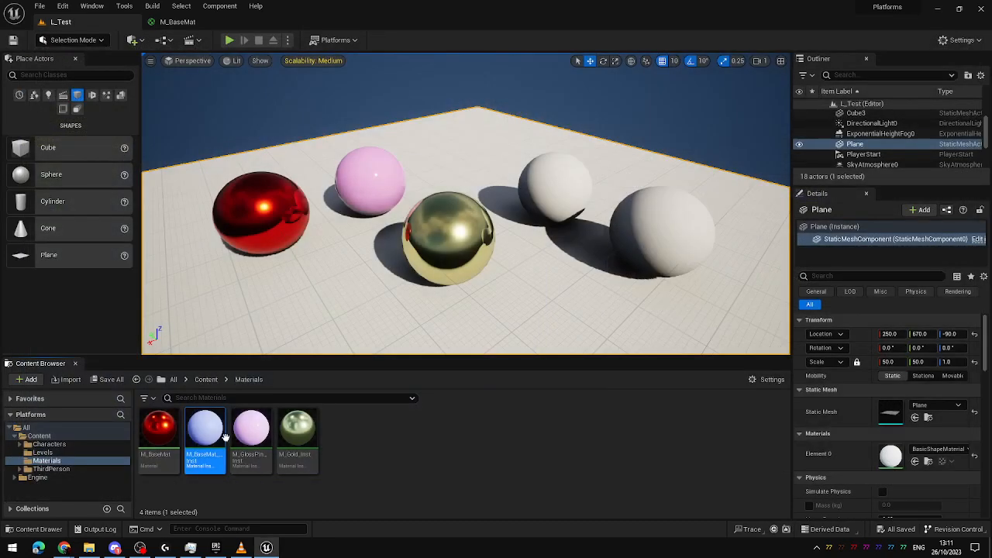
Rename the blue material instance as M_Blue_Inst.
key(F2)
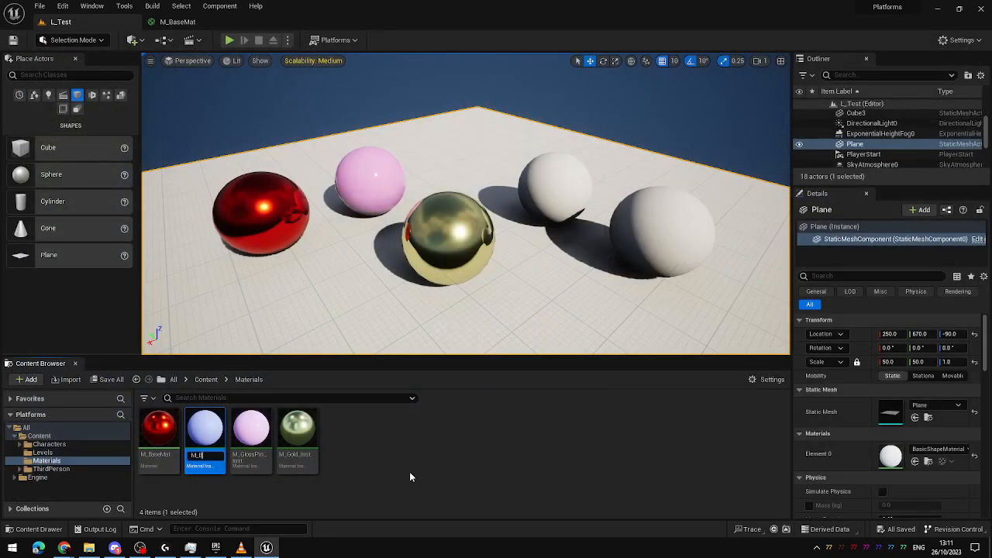
text(M_Blue_Inst)
key(Return)
Apply M_Blue_Inst to the rear white sphere beside the gold one and check it in the level.
drag(204, 430, 547, 186)
key(w)
right_drag(581, 204, 560, 255)
key(s)
key(w)
Create a further material instance from M_BaseMat and name it M_Brown_Inst.
right_click(148, 445)
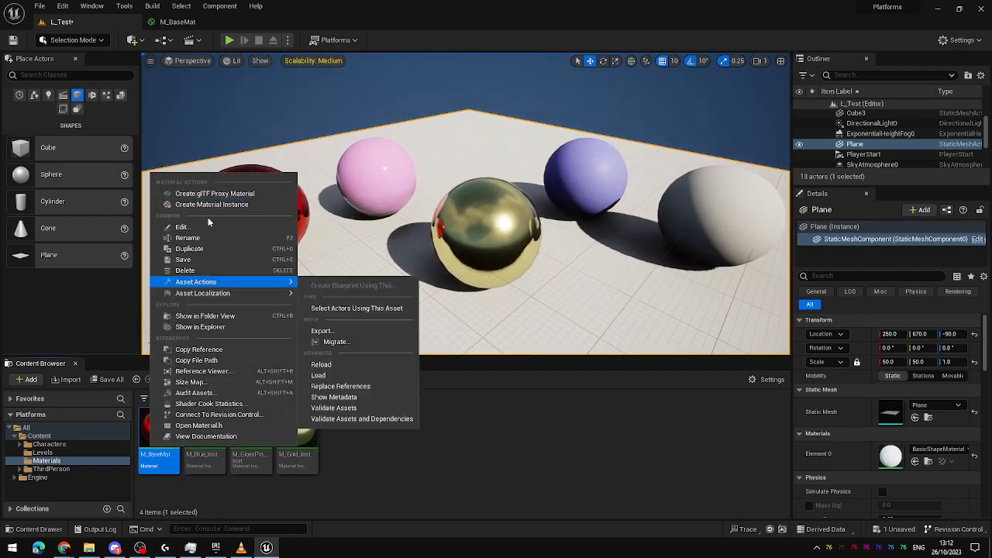
click(422, 457)
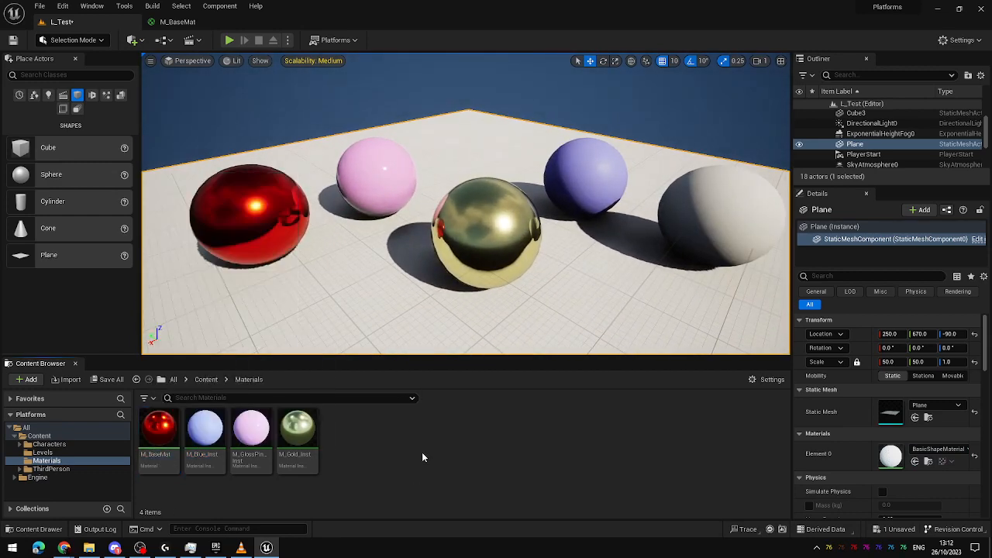
right_click(155, 434)
click(255, 191)
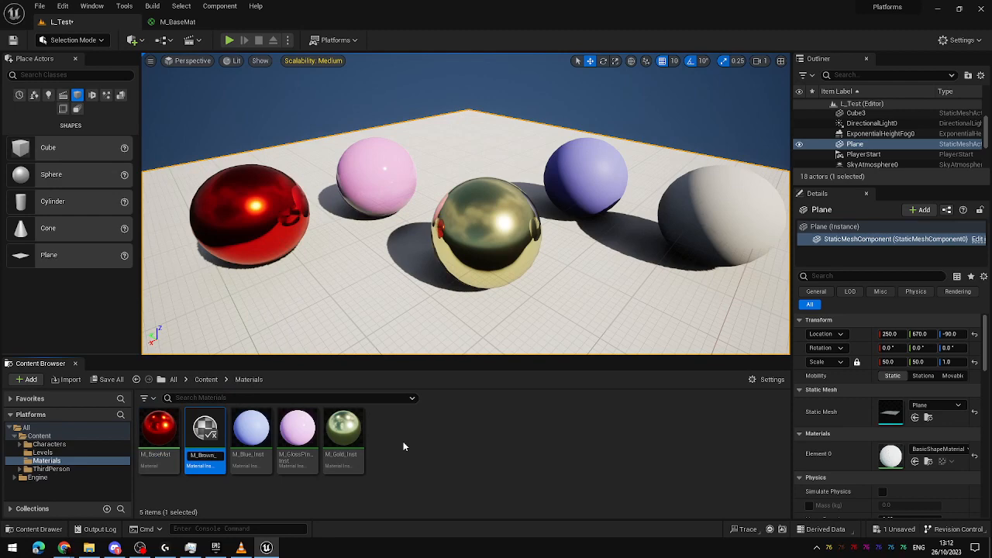
key(Return)
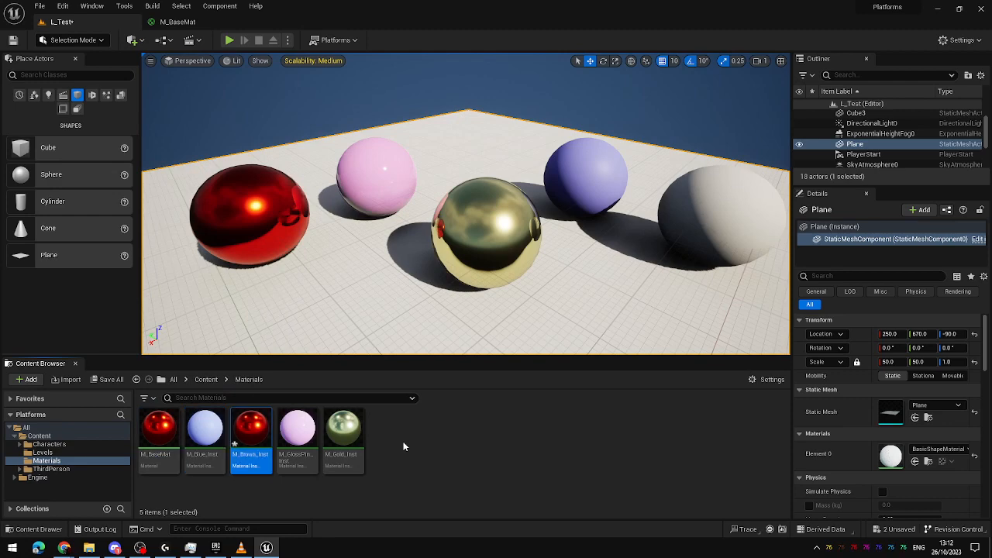
Override the Color parameter of M_Brown_Inst with a dark brown.
double_click(251, 434)
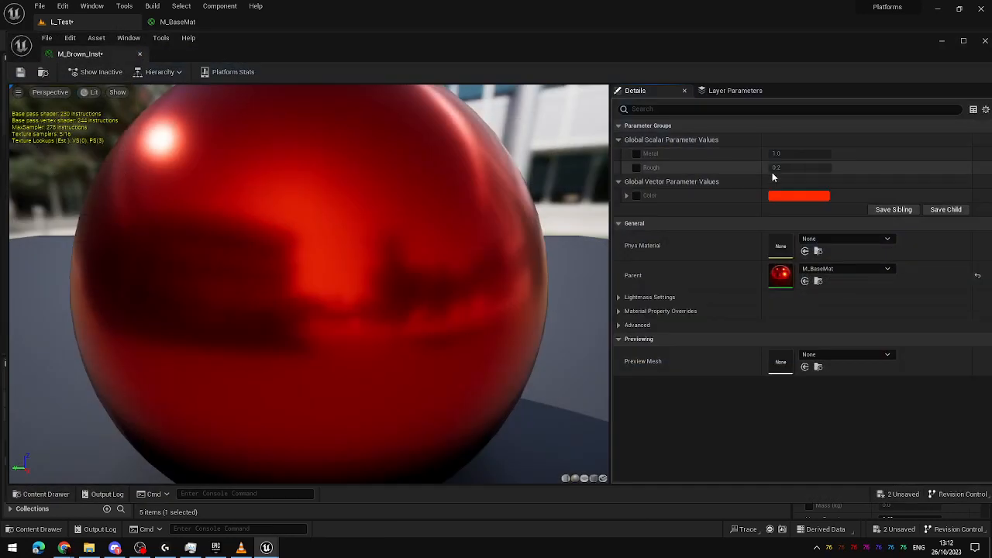
click(806, 196)
click(665, 316)
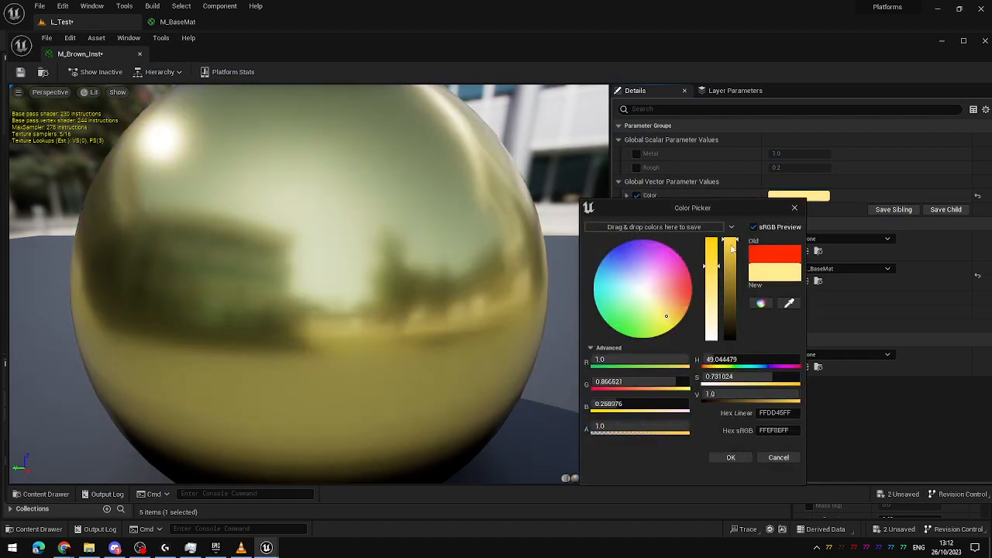
drag(732, 248, 676, 308)
click(676, 310)
click(731, 457)
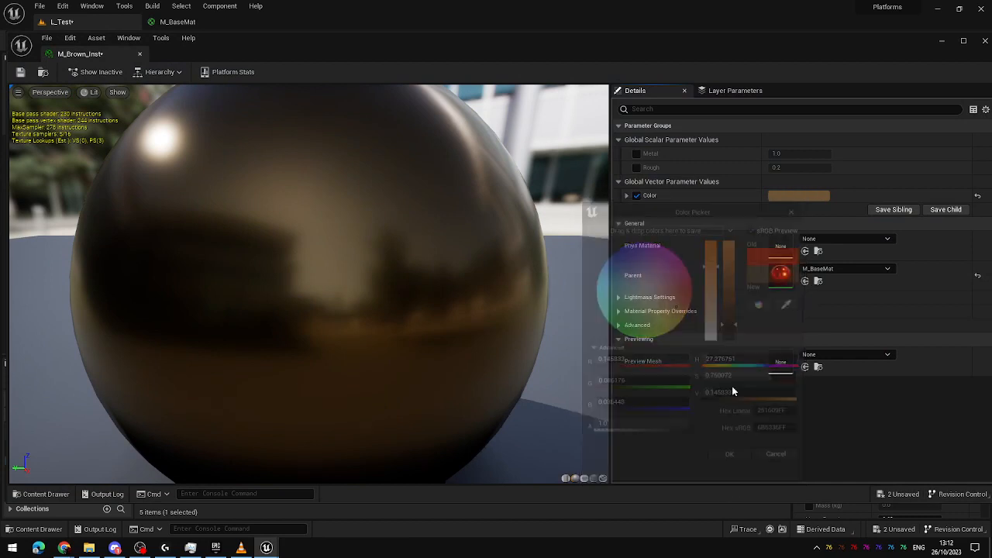
Override Metal with 0.2 and Rough with 0.35 in M_Brown_Inst.
click(636, 153)
text(0.2)
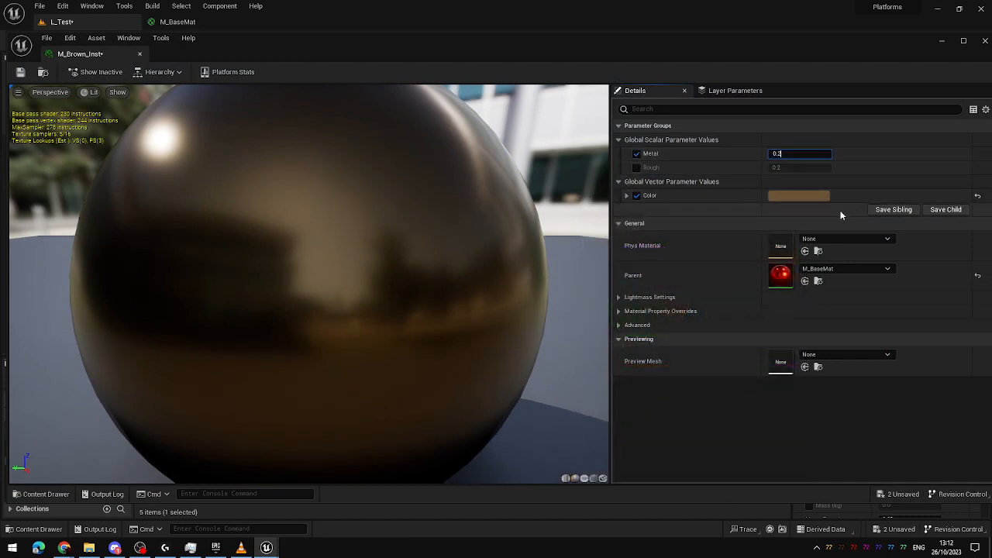
key(Return)
click(636, 167)
click(809, 167)
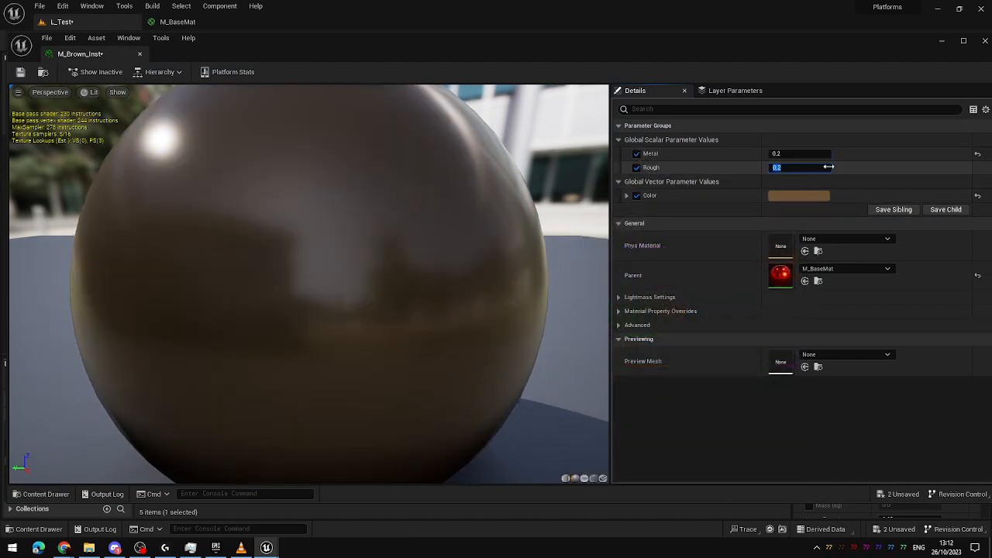
text(0.35)
key(Return)
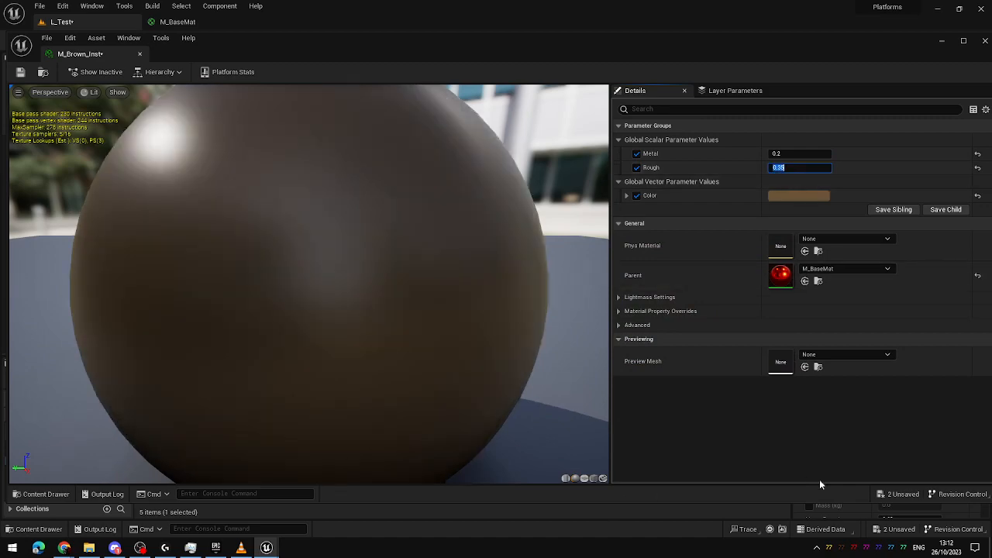
Save and close M_Brown_Inst, apply it to the last white sphere, and compare all five spheres in the level.
click(47, 73)
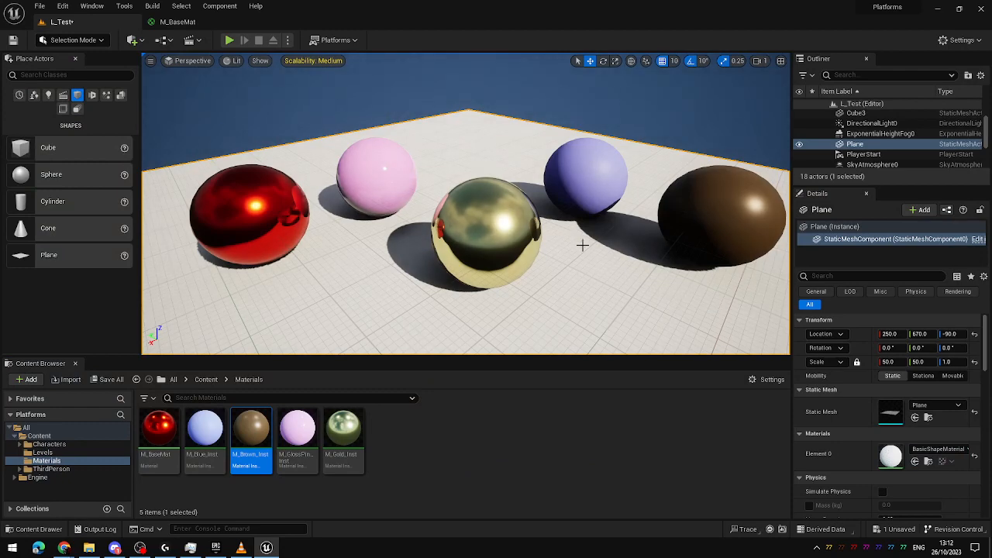
mouse_move(581, 245)
right_down()
mouse_move(542, 246)
mouse_move(620, 252)
mouse_move(547, 244)
mouse_move(628, 233)
mouse_move(581, 245)
right_up()
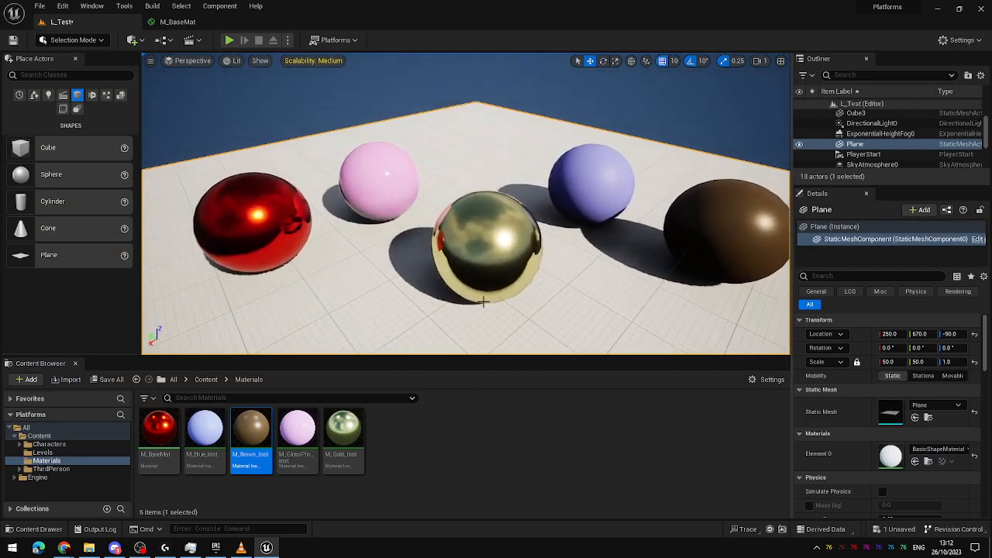
right_drag(479, 304, 503, 305)
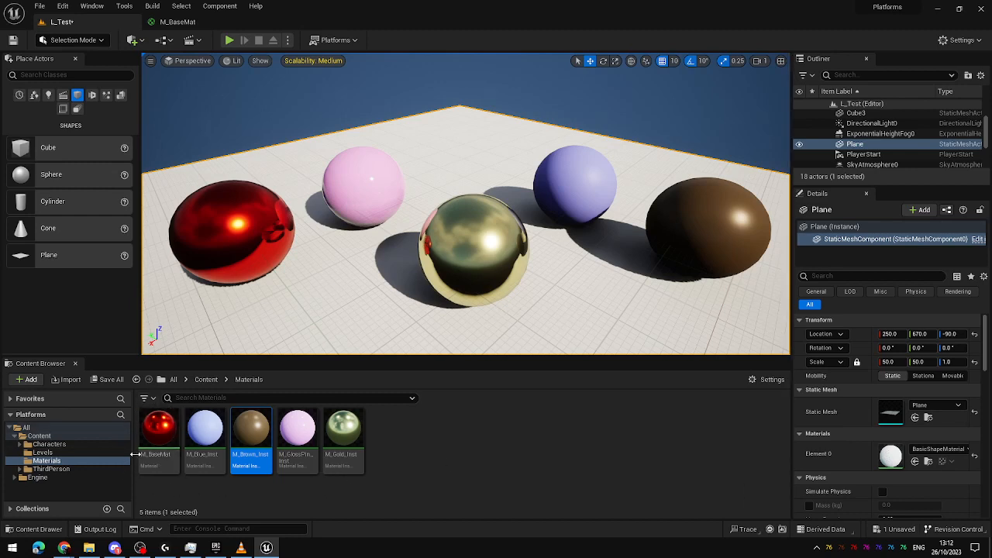
click(454, 463)
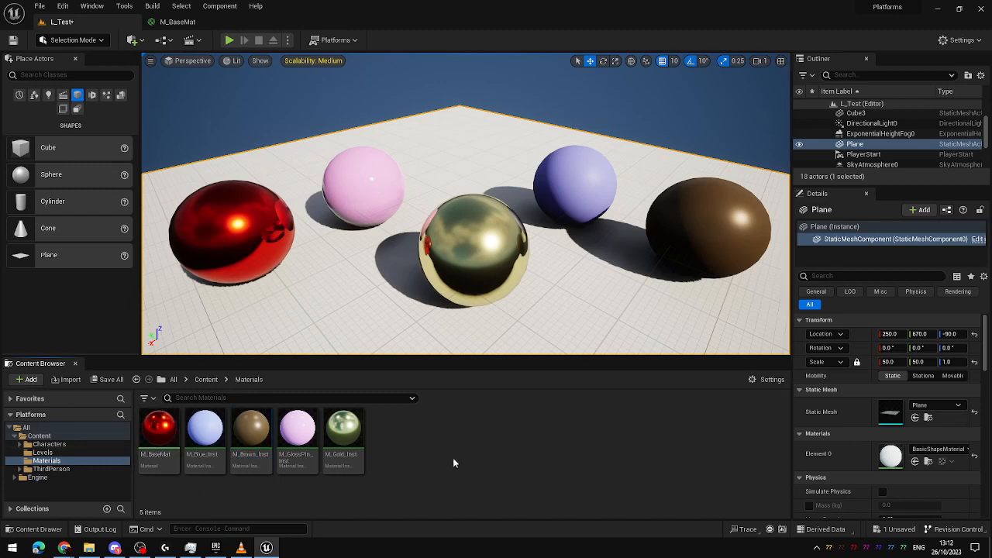